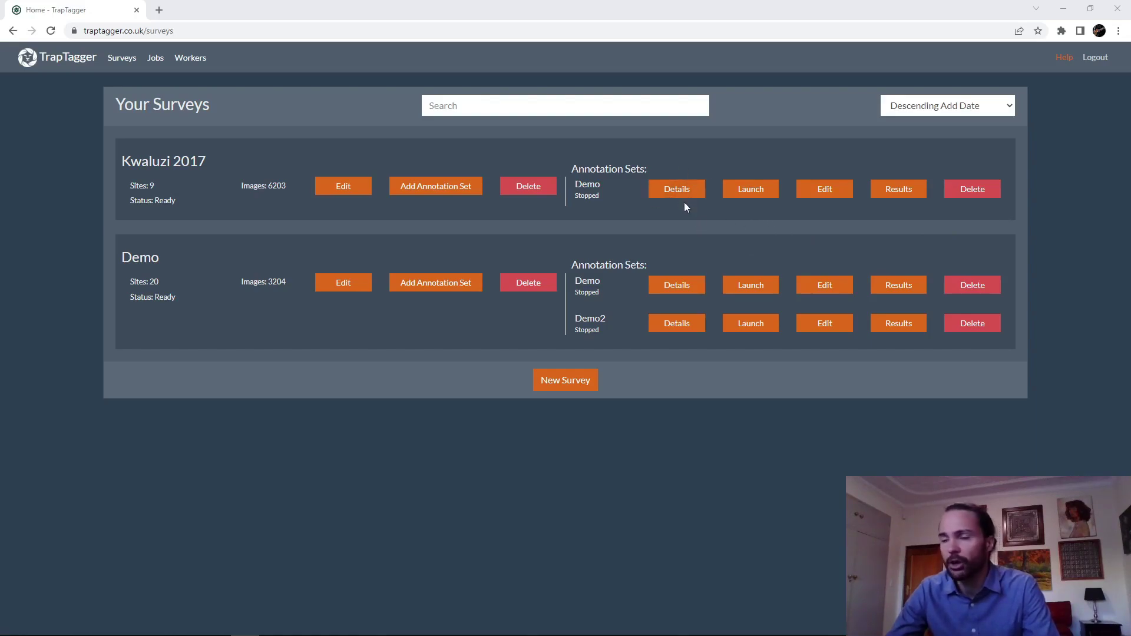
# Step: Open the details of the Kwaluzi 2017 survey's Demo annotation set and review the annotation status of each label
pyautogui.click(664, 193)
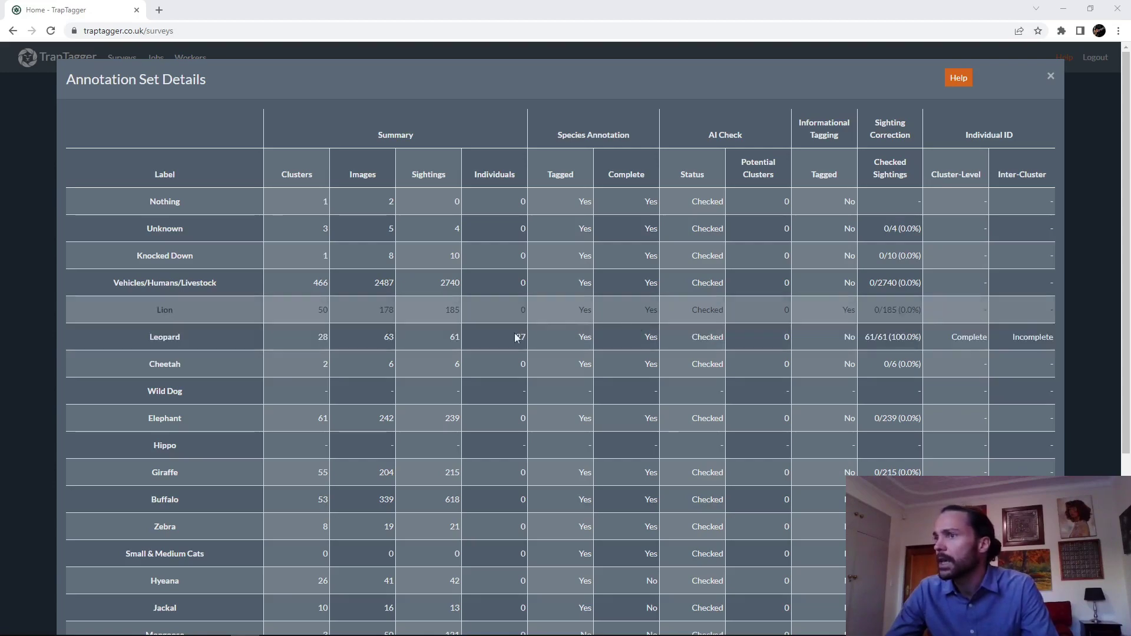
pyautogui.scroll(-4, 485, 369)
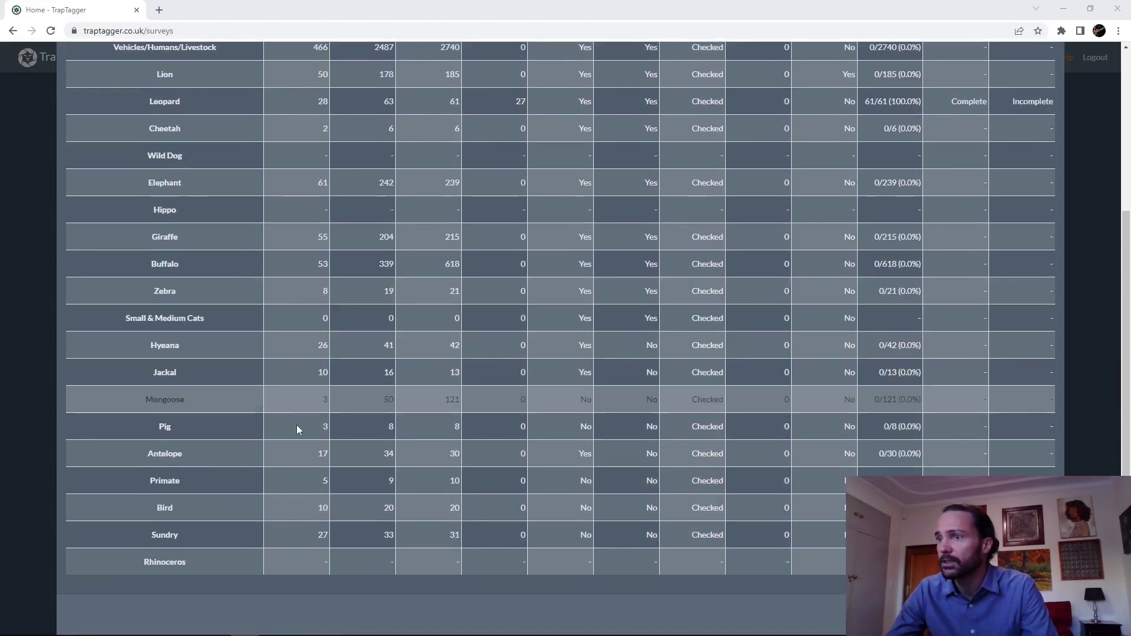
pyautogui.scroll(1, 277, 338)
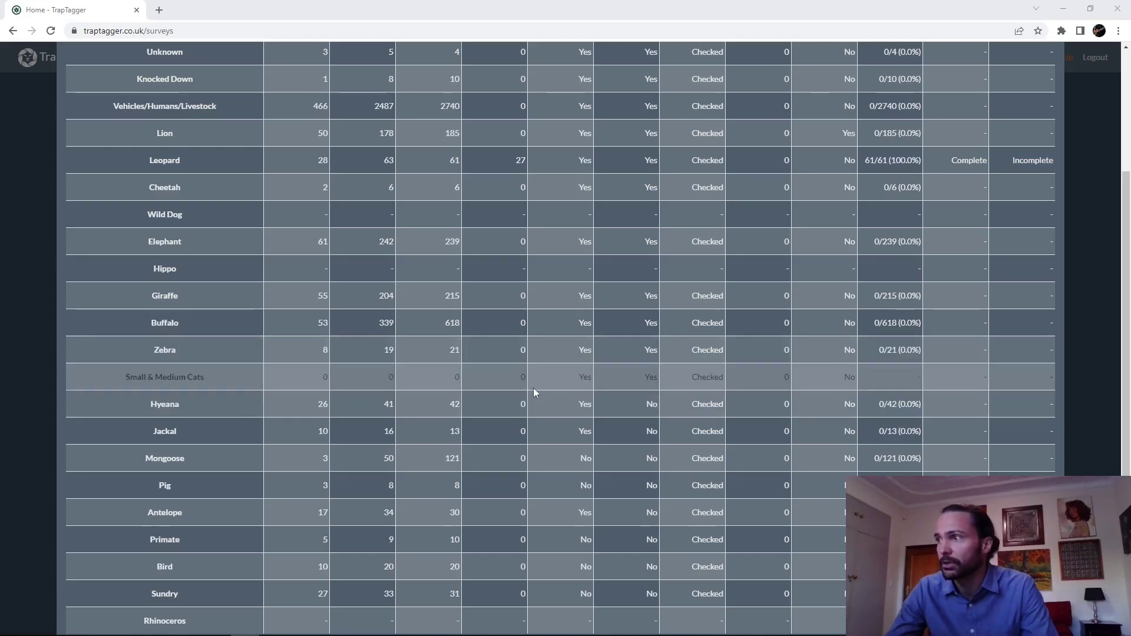
pyautogui.scroll(3, 633, 334)
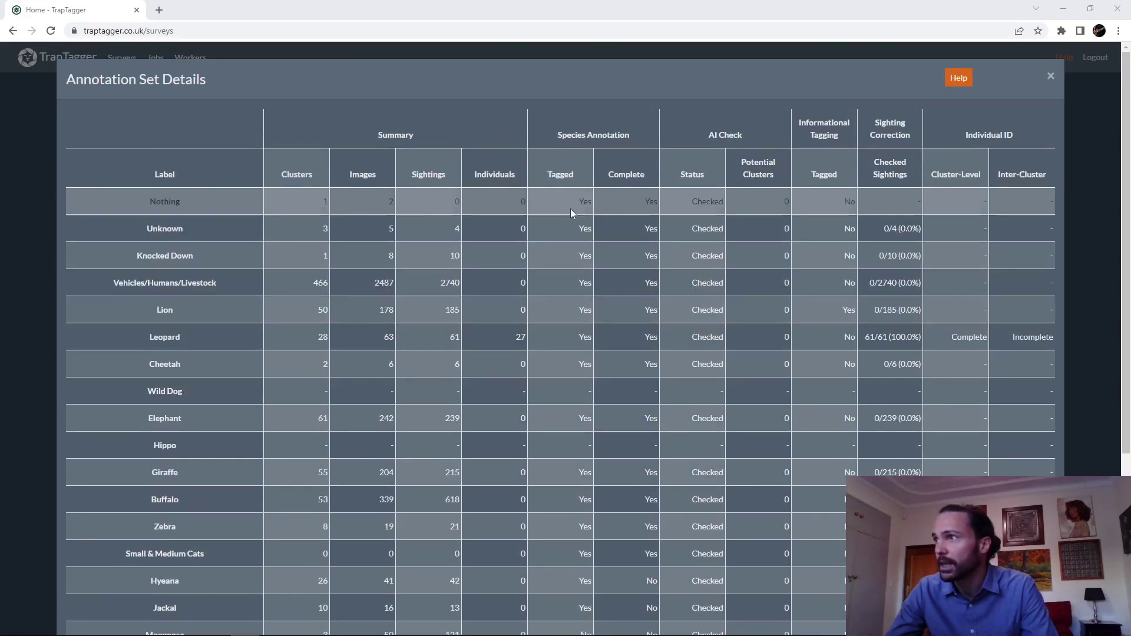
pyautogui.scroll(-4, 641, 267)
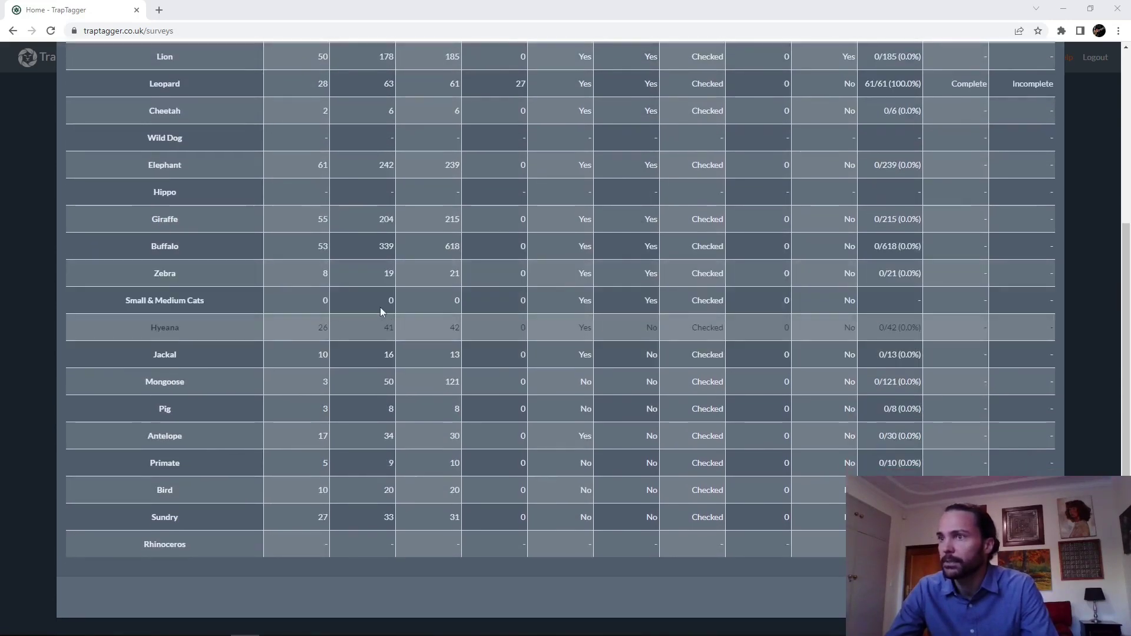
# Step: Expand the Small & Medium Cats label to inspect its sub-species, collapse it again and close the annotation set details
pyautogui.click(204, 307)
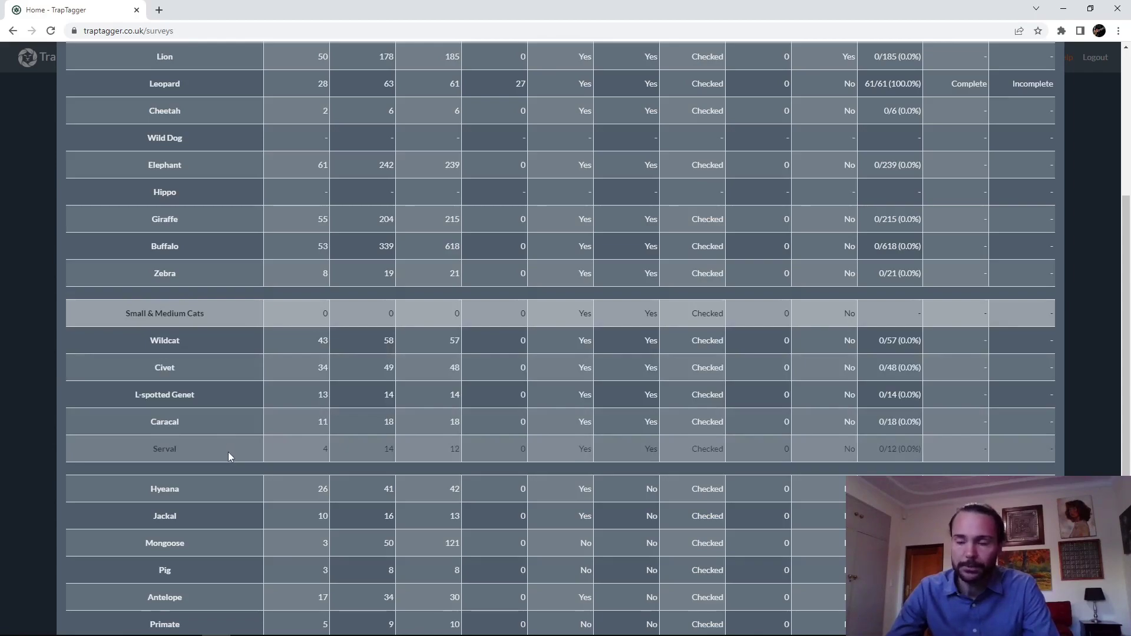
pyautogui.click(198, 316)
pyautogui.scroll(5, 377, 281)
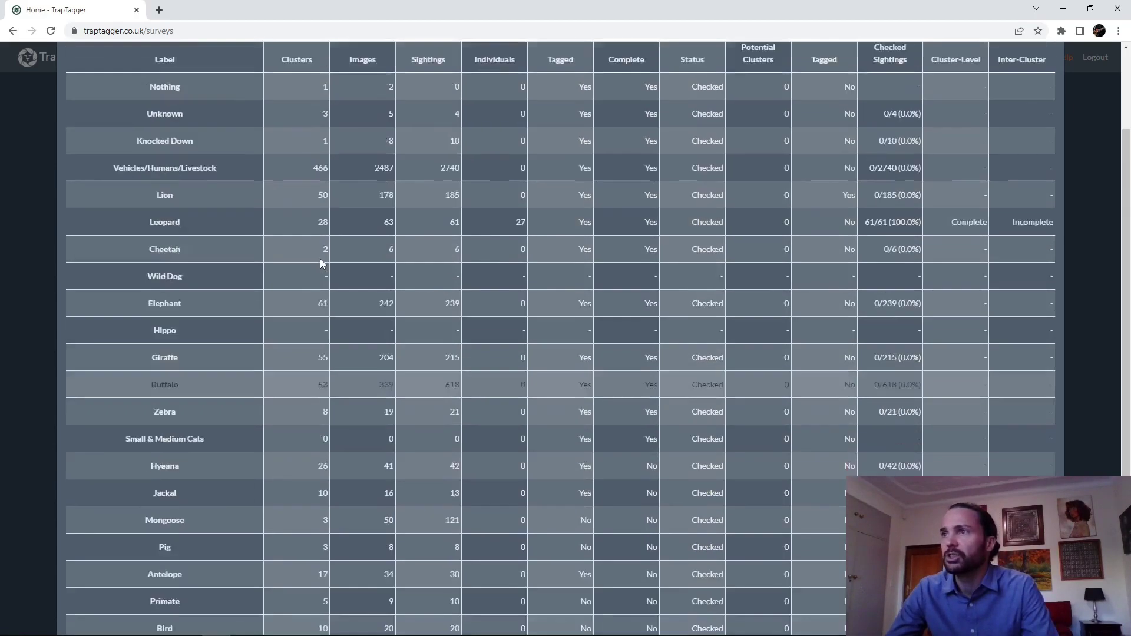
pyautogui.scroll(-5, 306, 277)
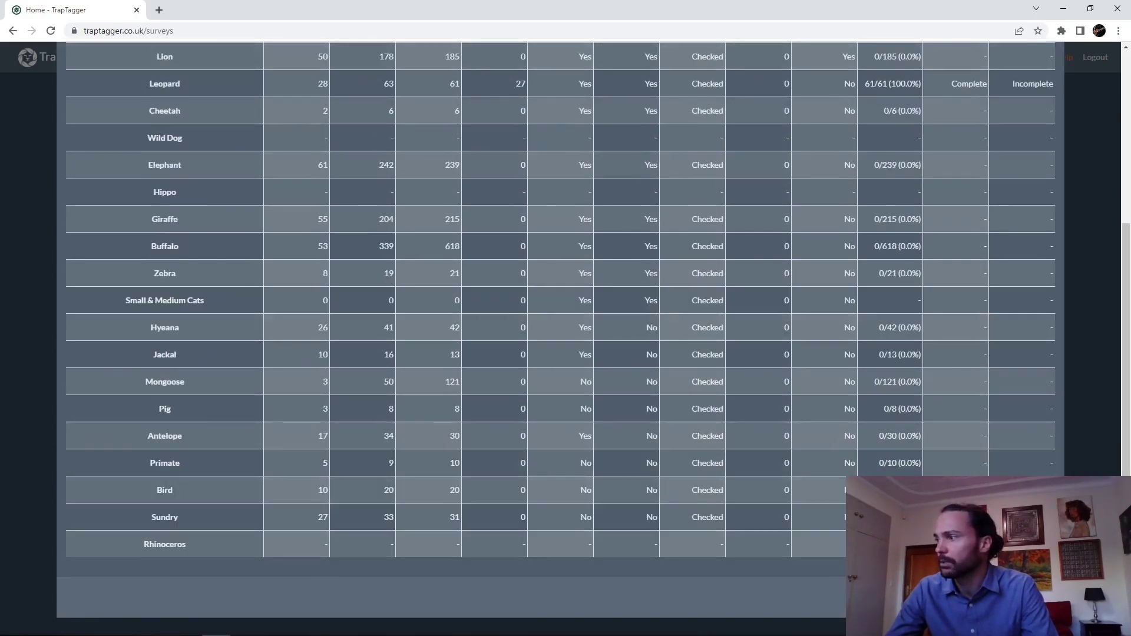
pyautogui.click(1025, 594)
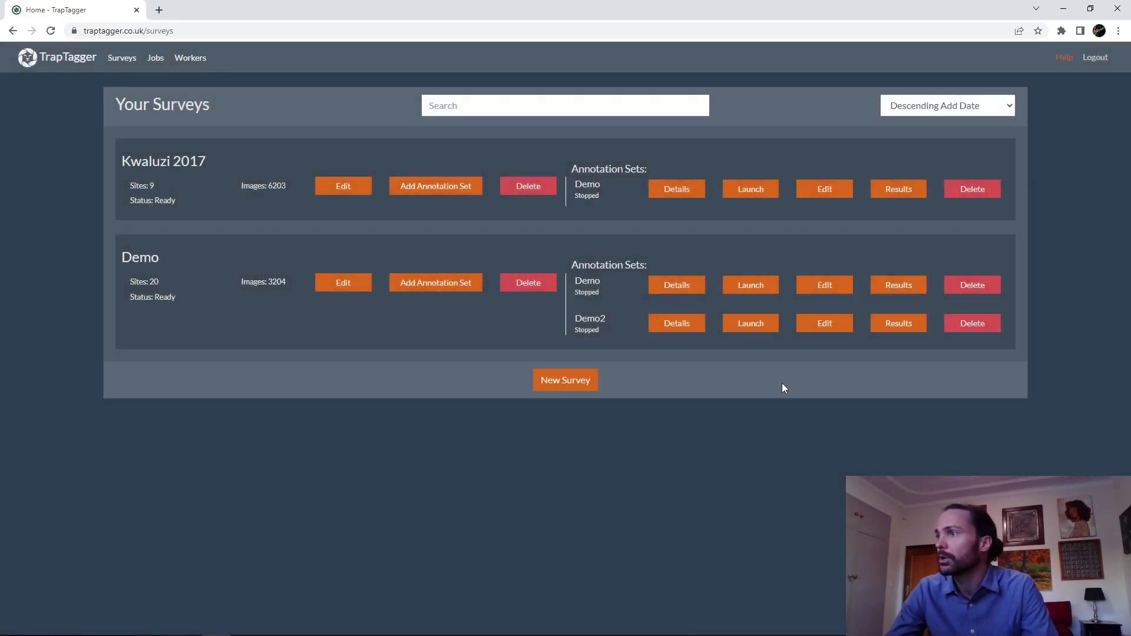
# Step: Explore the results of the Kwaluzi 2017 Demo annotation set, showing only Lion sightings
pyautogui.click(893, 190)
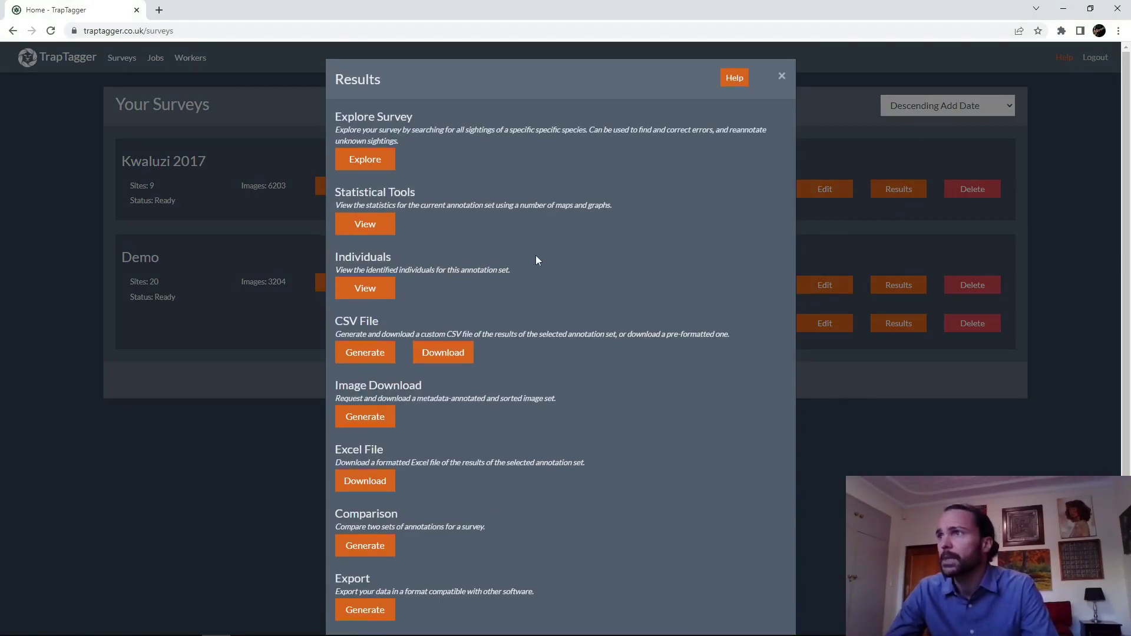
pyautogui.click(368, 169)
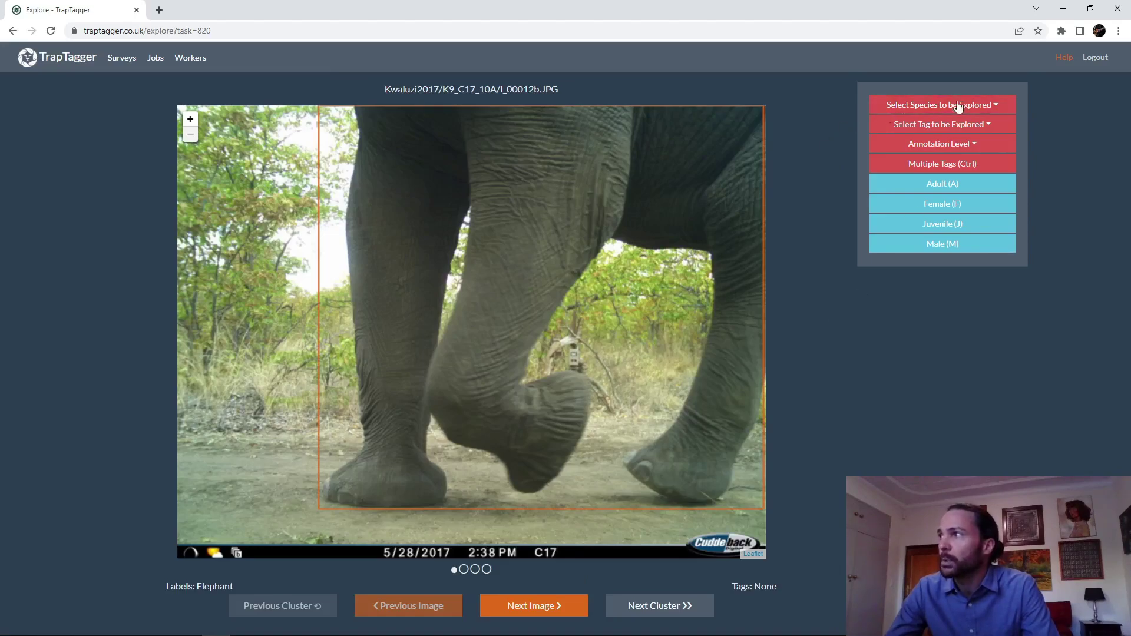
pyautogui.click(940, 106)
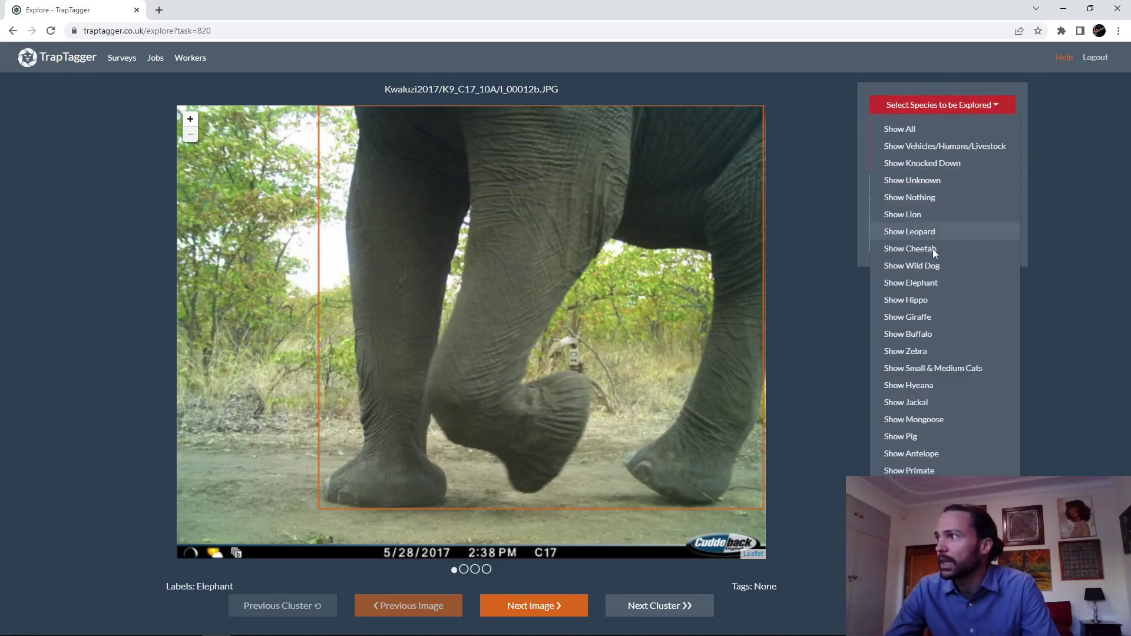
pyautogui.click(932, 215)
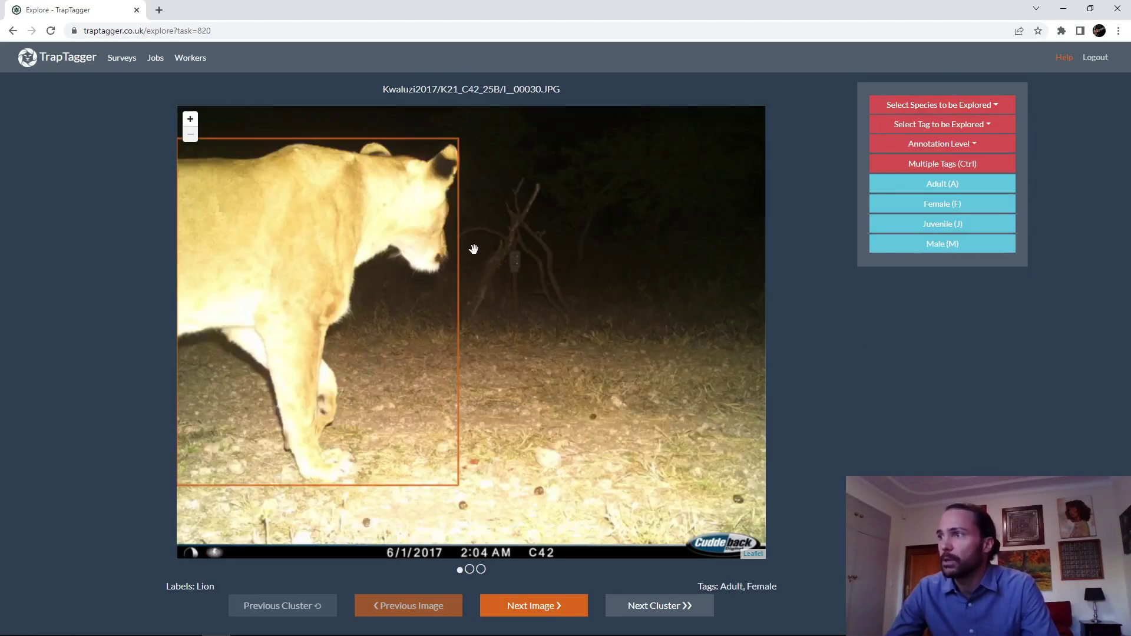
# Step: Browse the images within the first lion cluster and move on through the following lion clusters
pyautogui.click(541, 603)
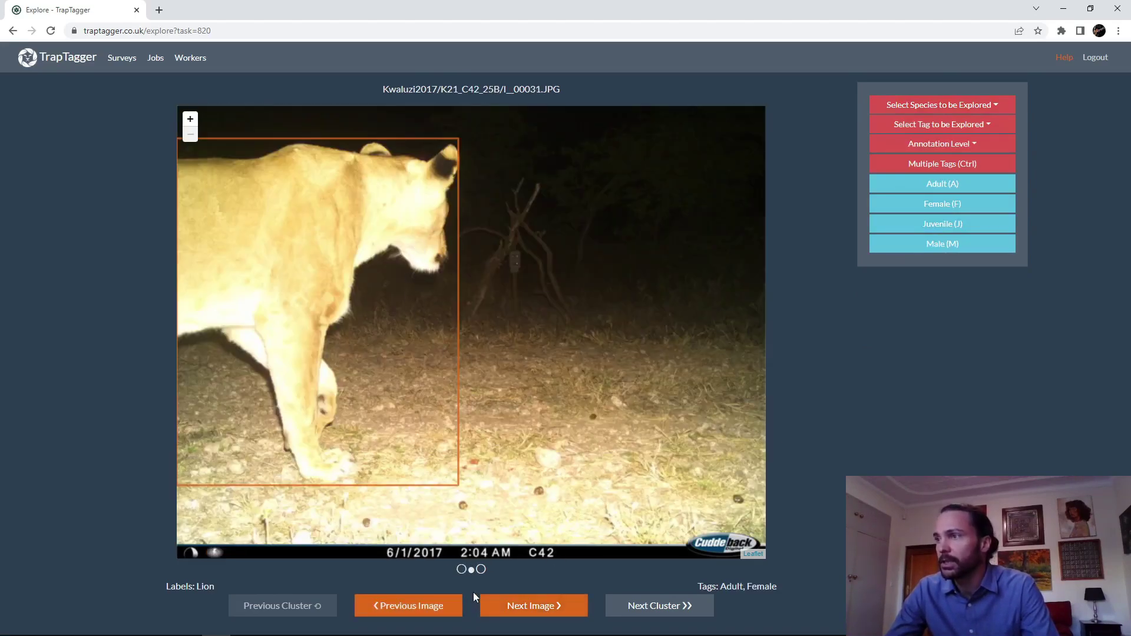
pyautogui.click(389, 606)
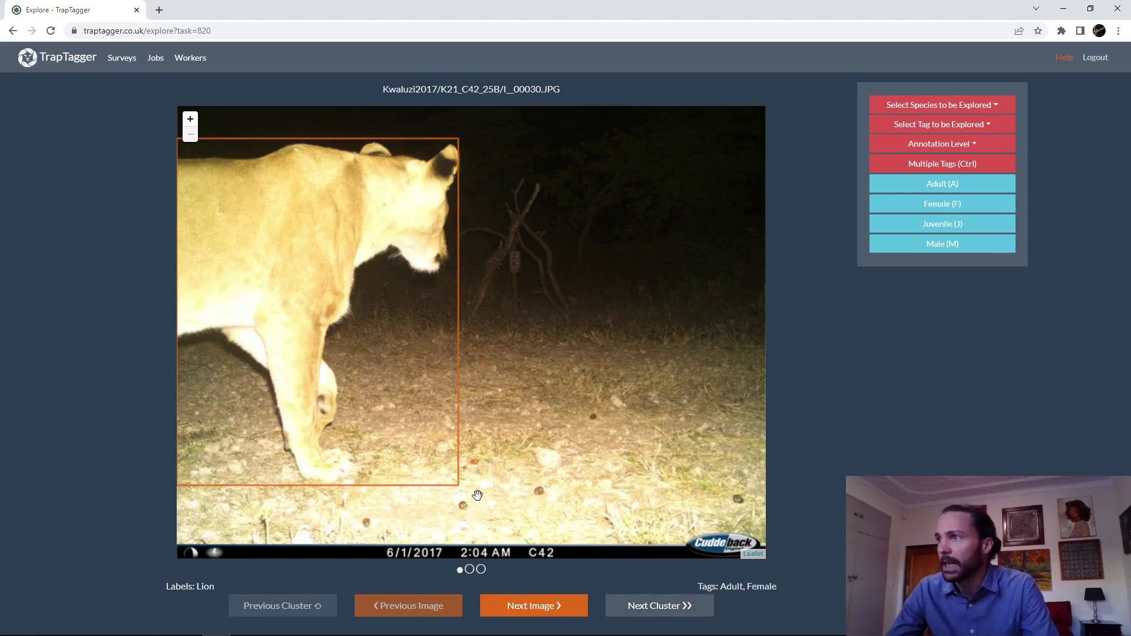
pyautogui.click(653, 612)
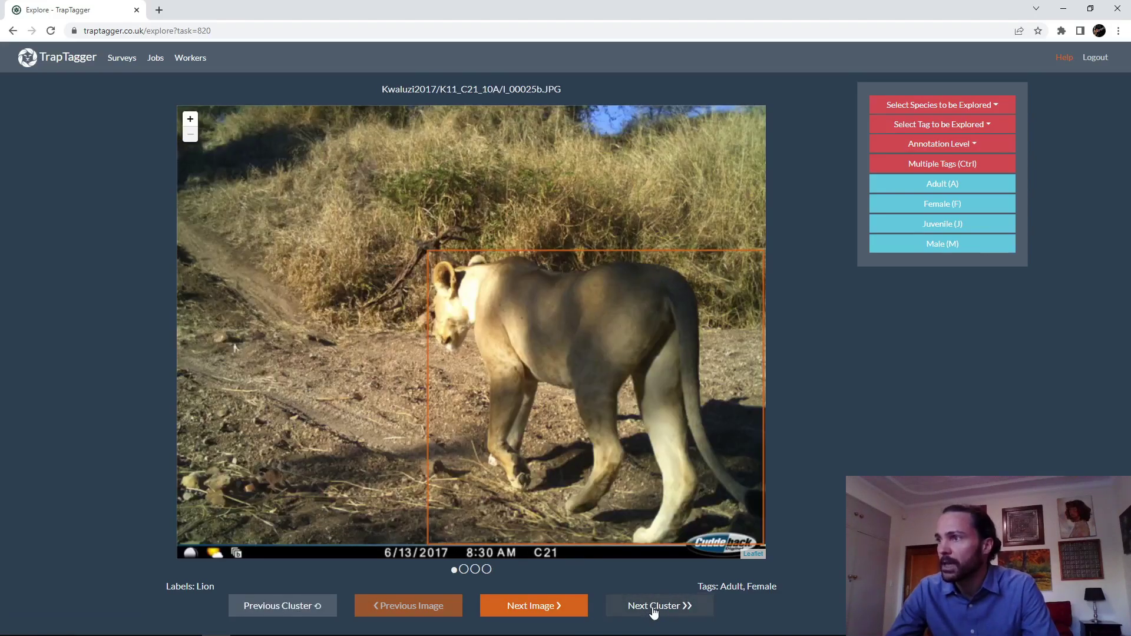
pyautogui.click(653, 611)
pyautogui.click(653, 612)
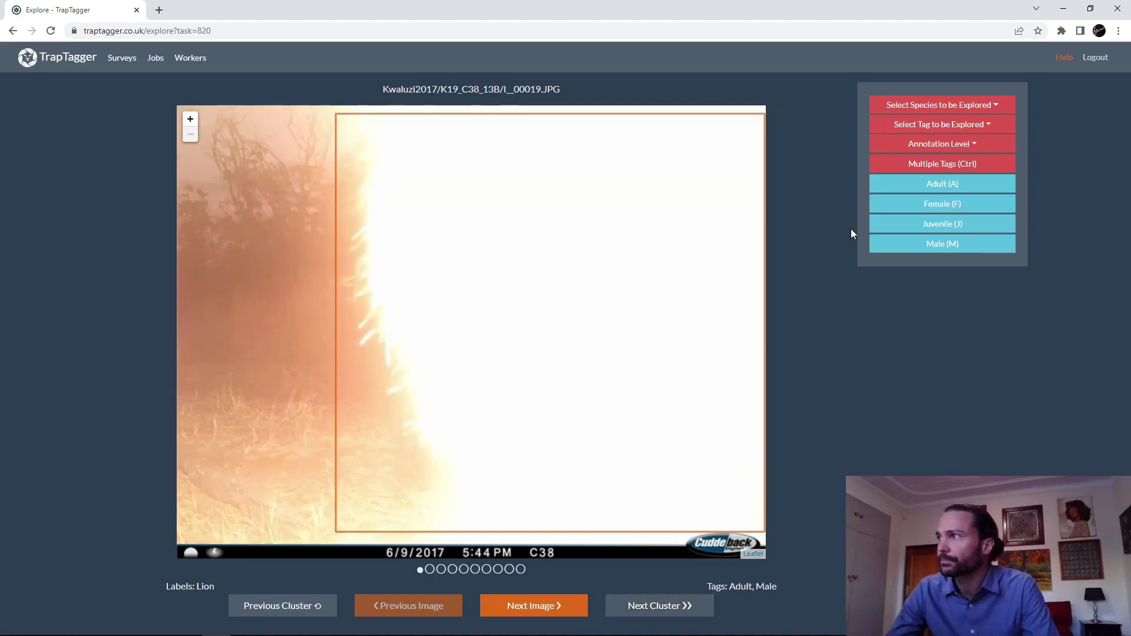
# Step: Filter the explored sightings to the Small & Medium Cats species and its Serval sub-species
pyautogui.click(953, 106)
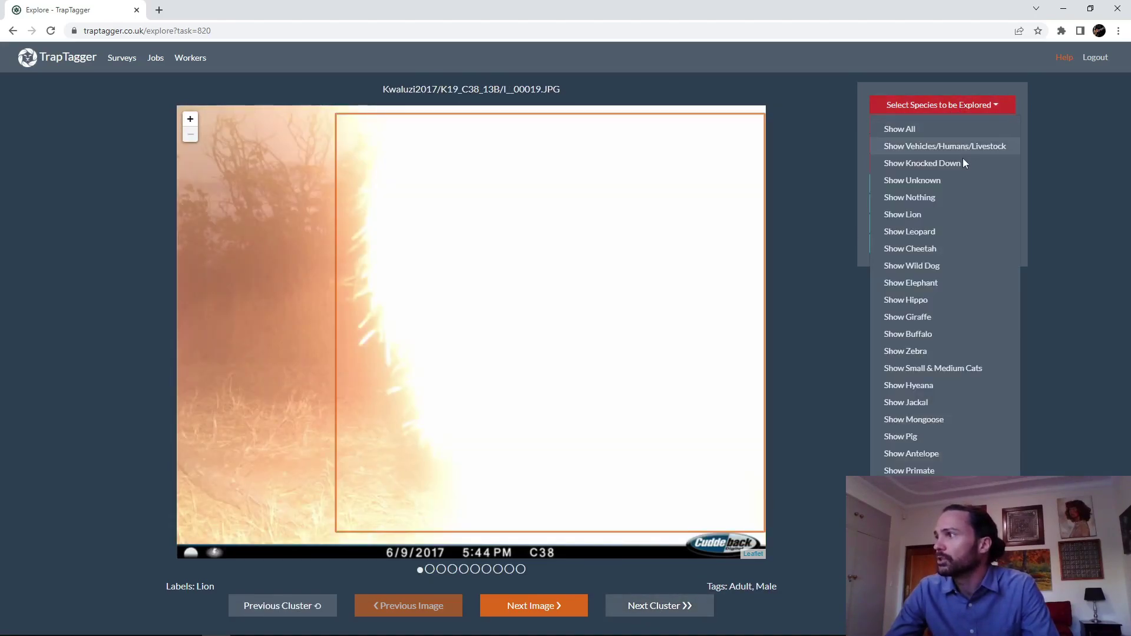
pyautogui.click(933, 369)
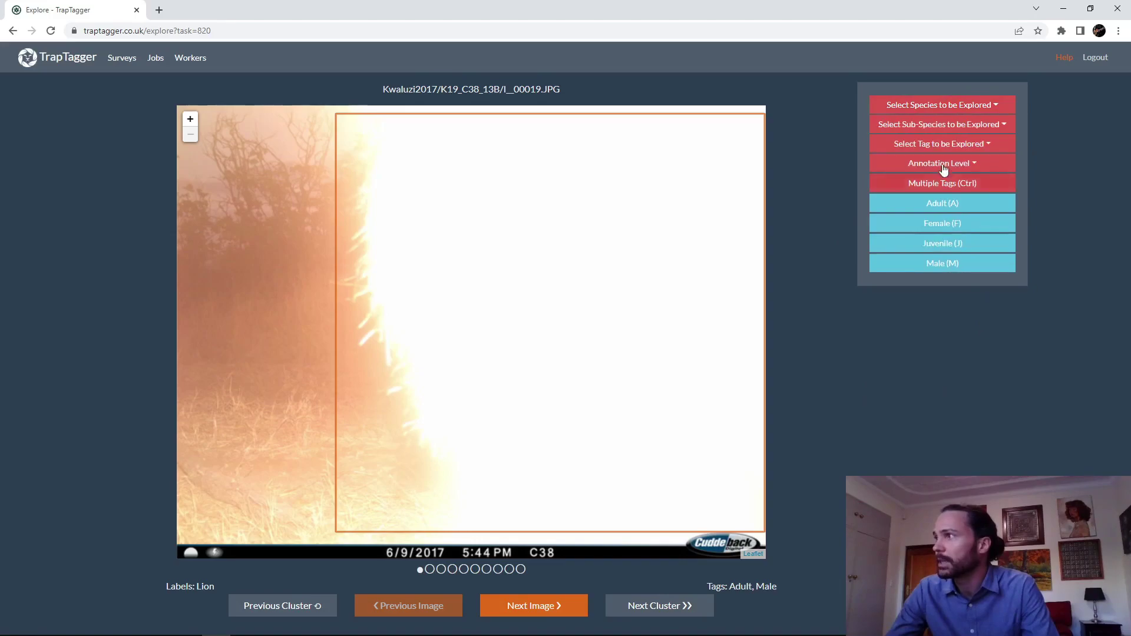
pyautogui.click(953, 126)
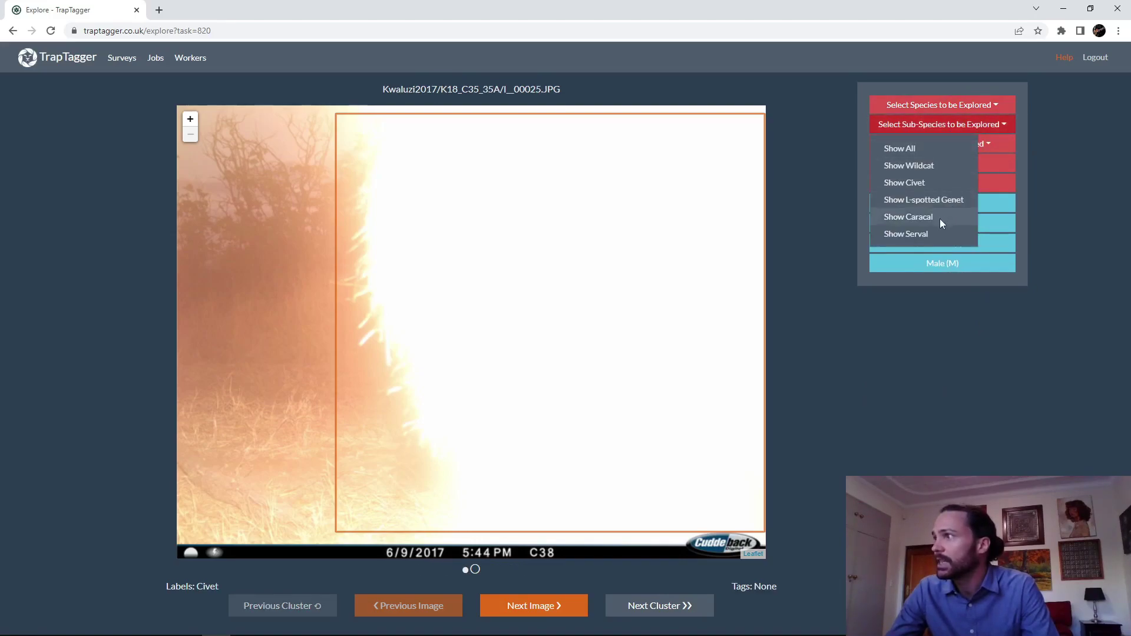
pyautogui.click(931, 231)
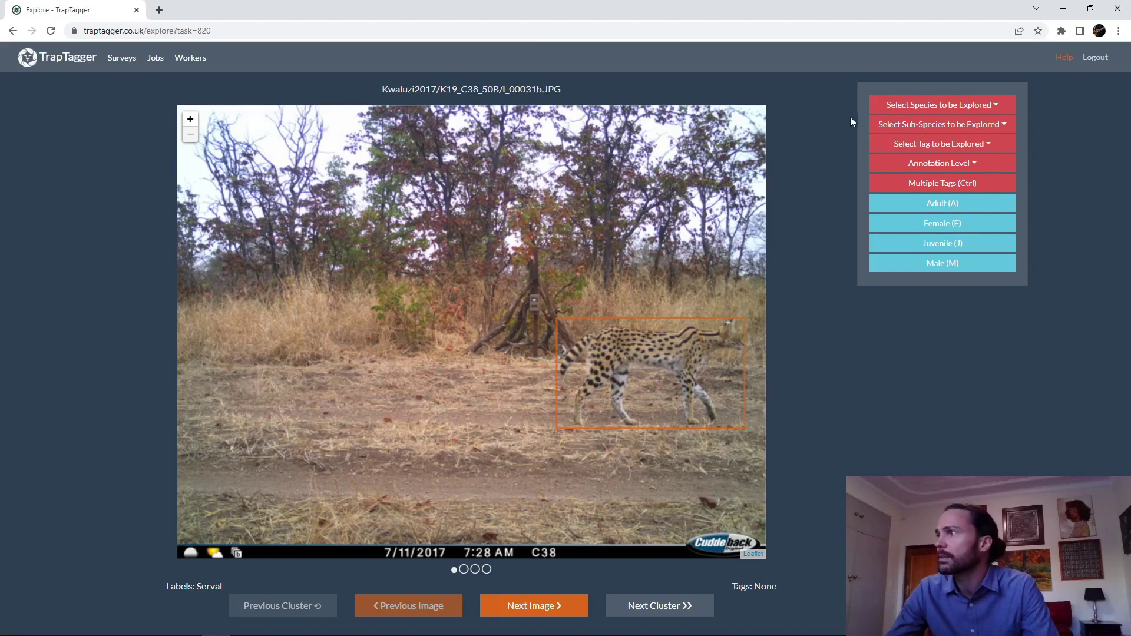
# Step: Set the annotation level to Small & Medium Cats and inspect the serval image up close
pyautogui.click(953, 165)
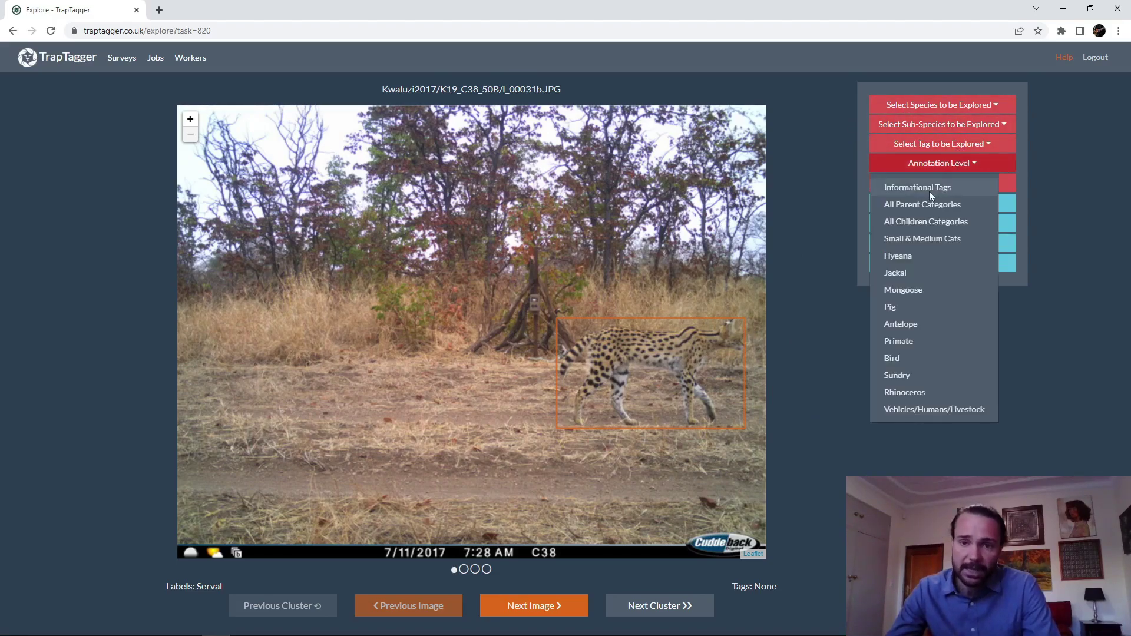
pyautogui.click(929, 239)
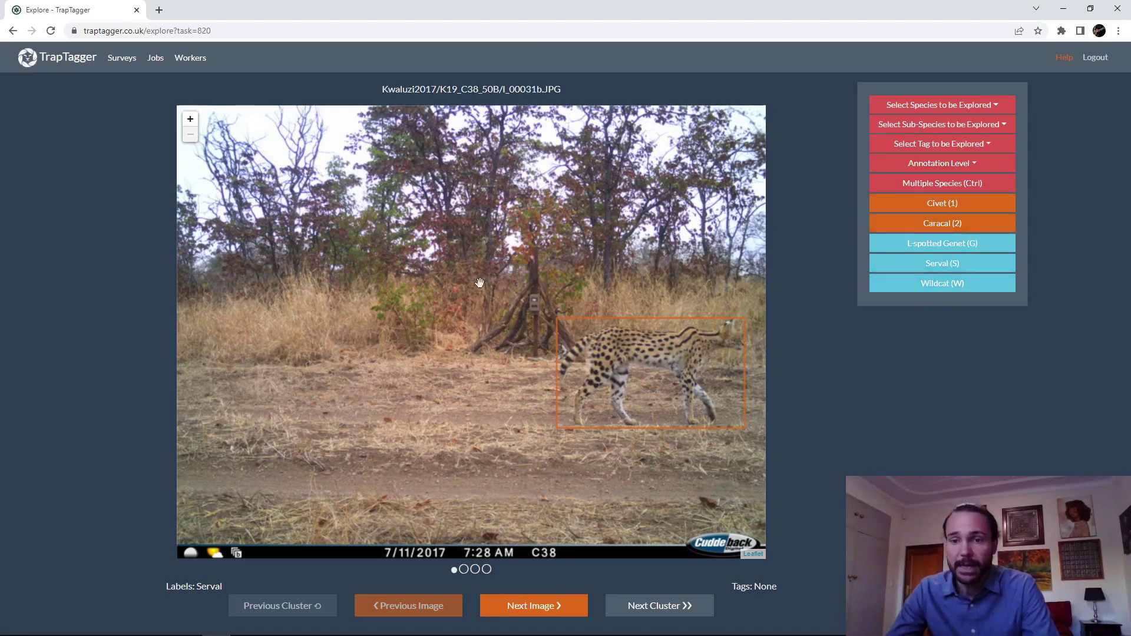
pyautogui.scroll(1, 635, 262)
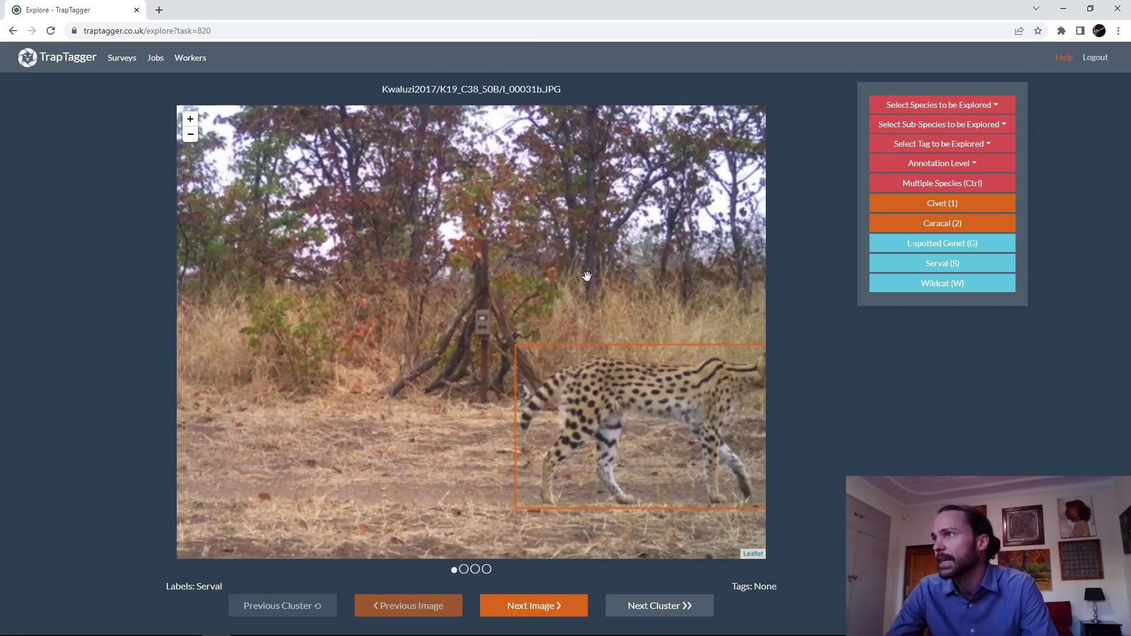
pyautogui.scroll(-1, 522, 293)
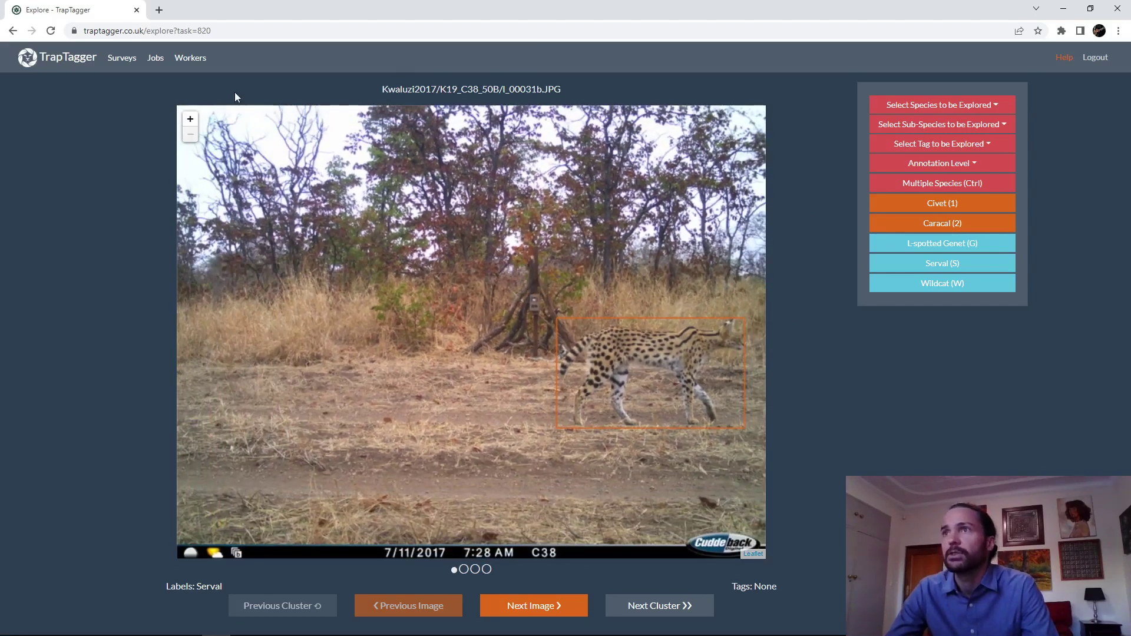
# Step: Return to the survey list and open a Temporal Analysis in the statistical tools for the Kwaluzi 2017 Demo annotation set
pyautogui.click(121, 59)
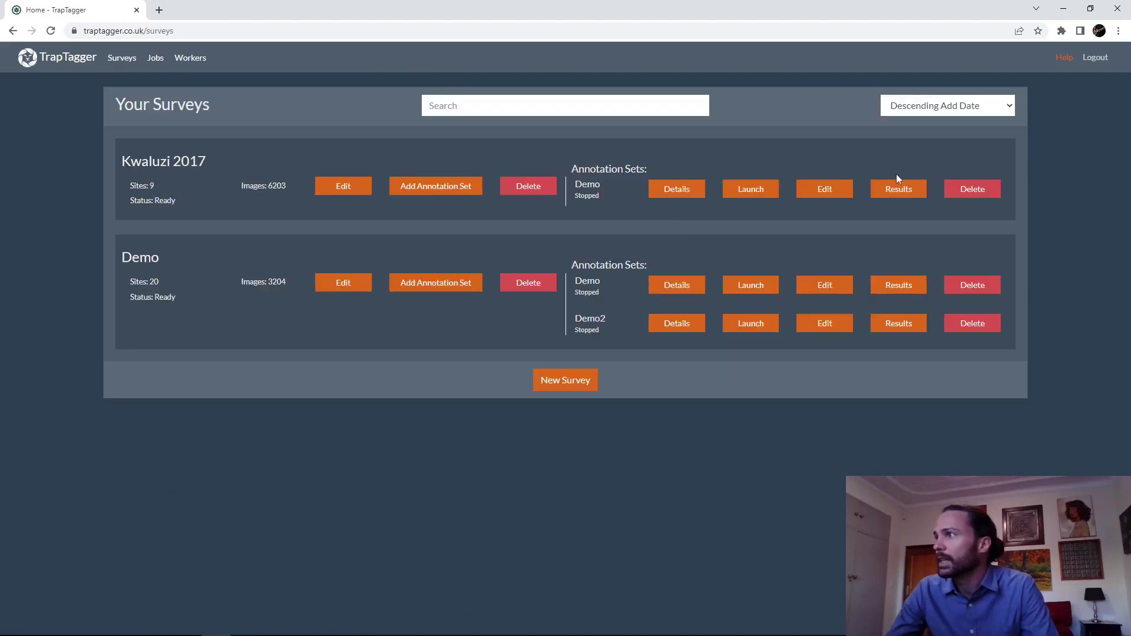
pyautogui.click(896, 187)
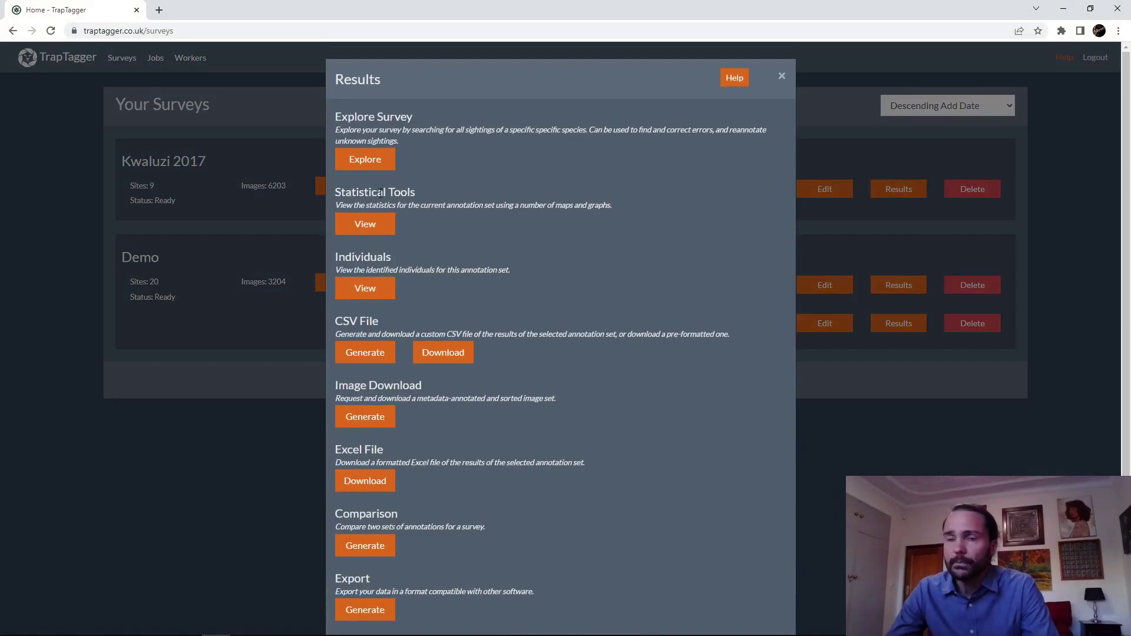
pyautogui.click(365, 225)
pyautogui.click(147, 150)
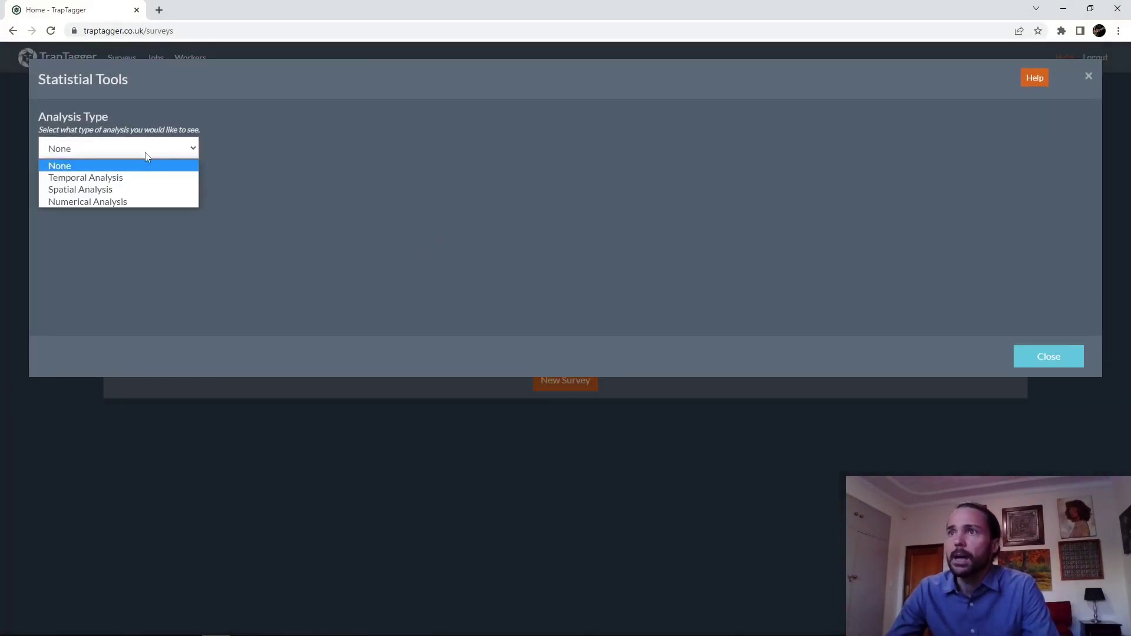
pyautogui.click(132, 178)
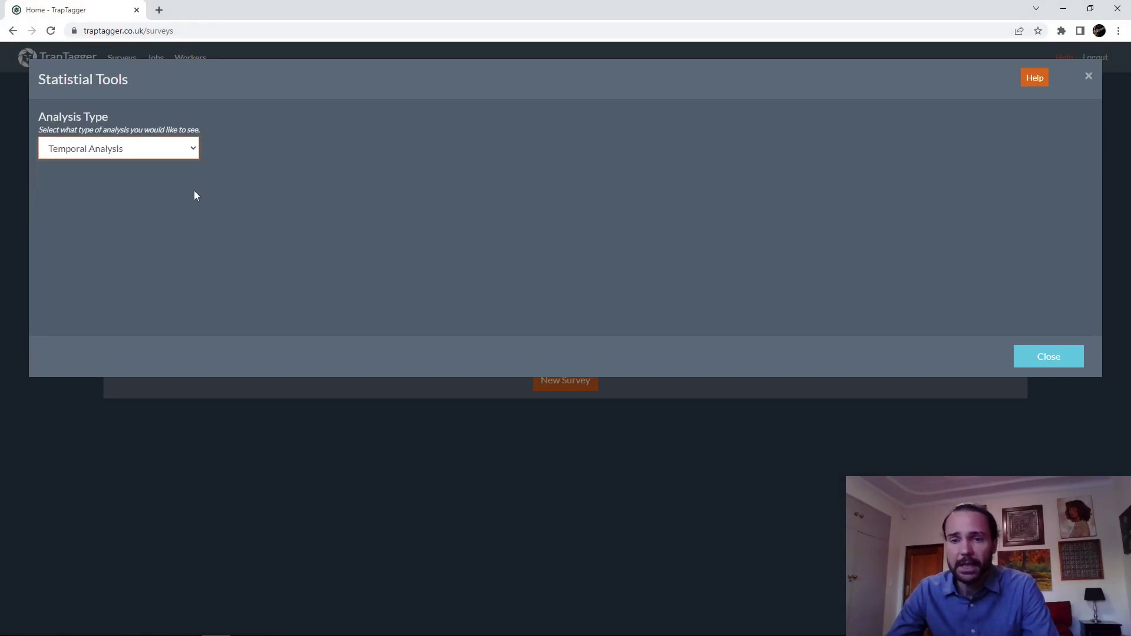
# Step: Plot the temporal activity of Leopard across all sites as the first data series
pyautogui.scroll(-2, 187, 192)
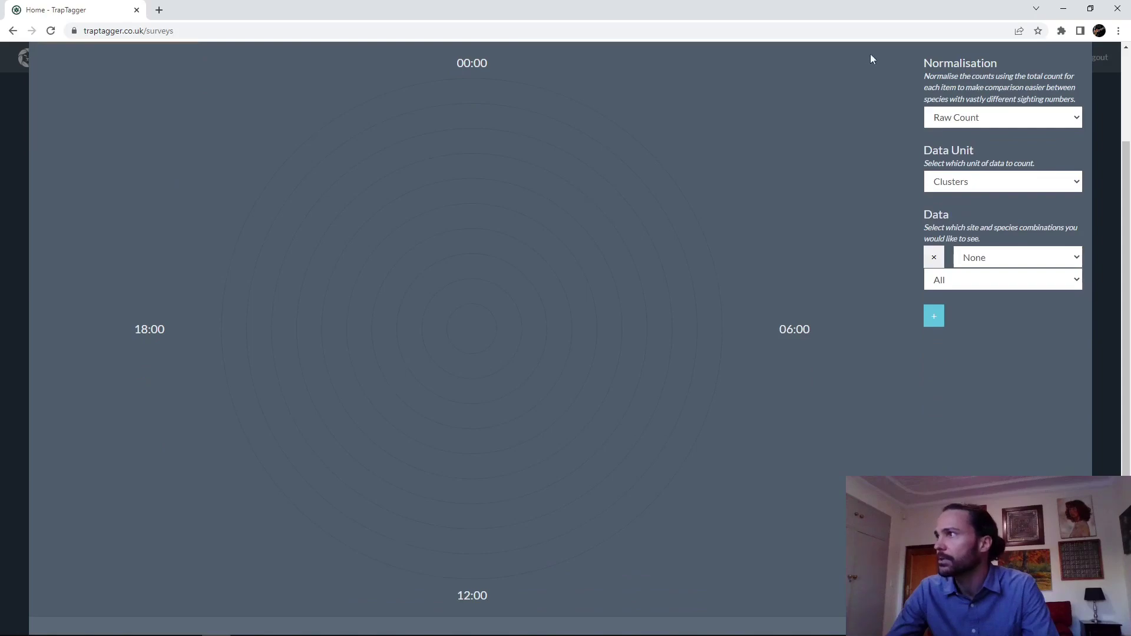
pyautogui.click(974, 261)
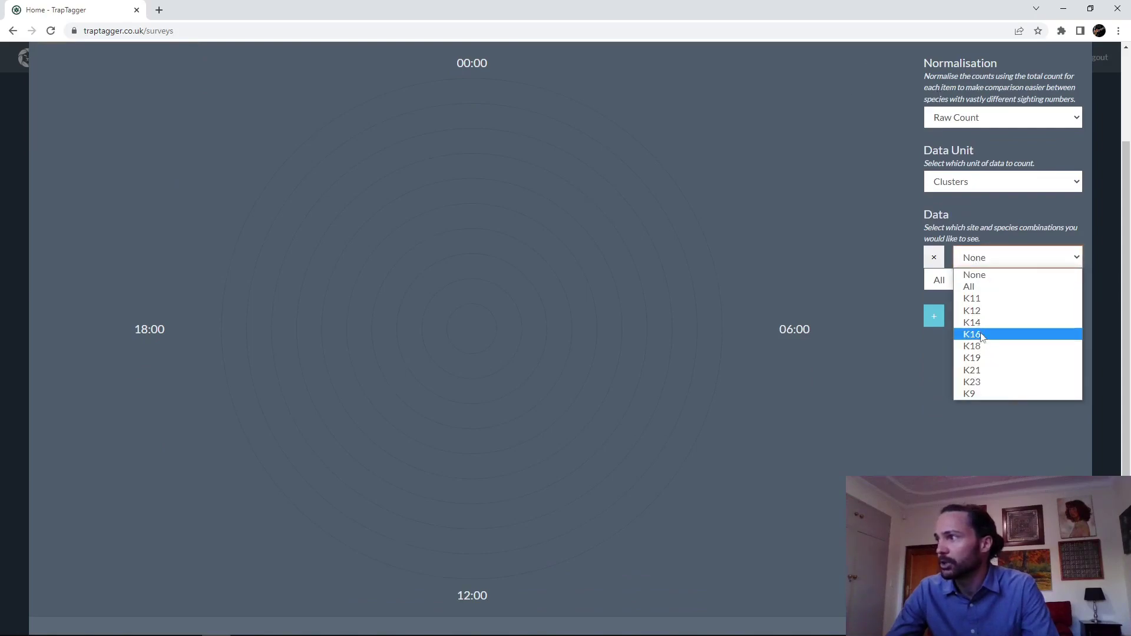
pyautogui.click(972, 287)
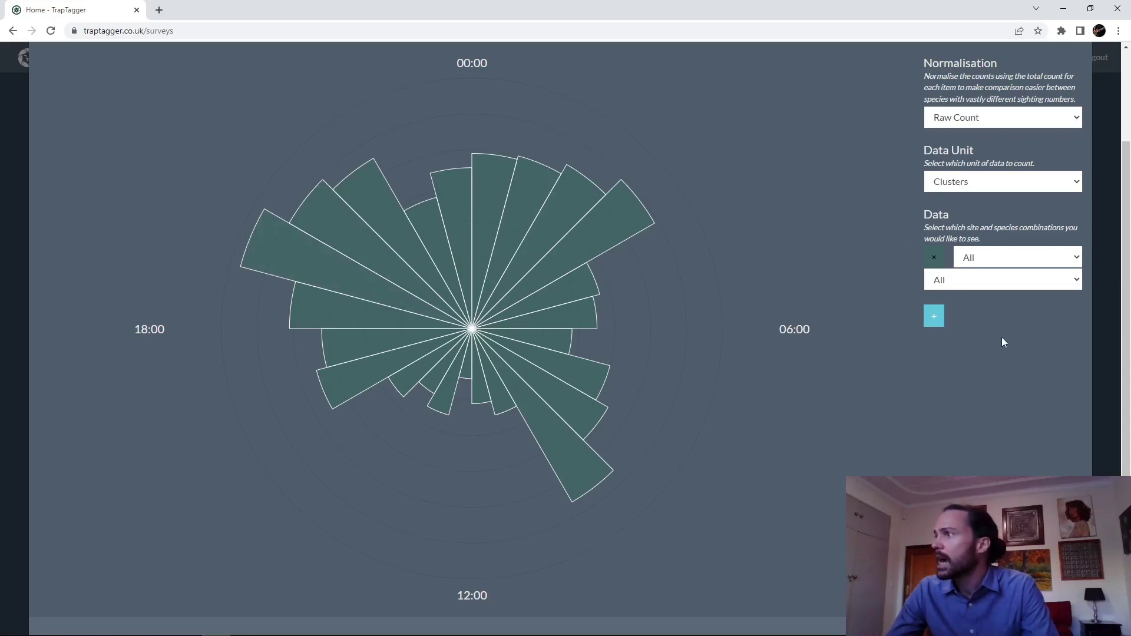
pyautogui.click(1003, 290)
pyautogui.press('l')
pyautogui.press('l')
pyautogui.press('Return')
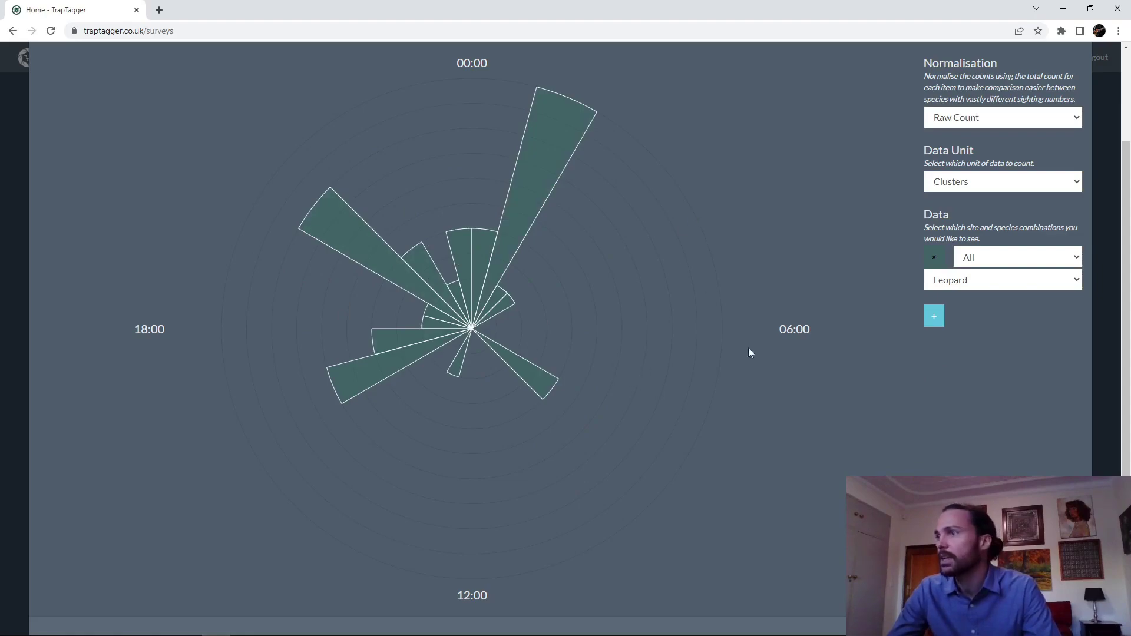
# Step: Add a second data series showing the temporal activity of Lion across all sites
pyautogui.click(936, 320)
pyautogui.click(1008, 326)
pyautogui.click(1005, 348)
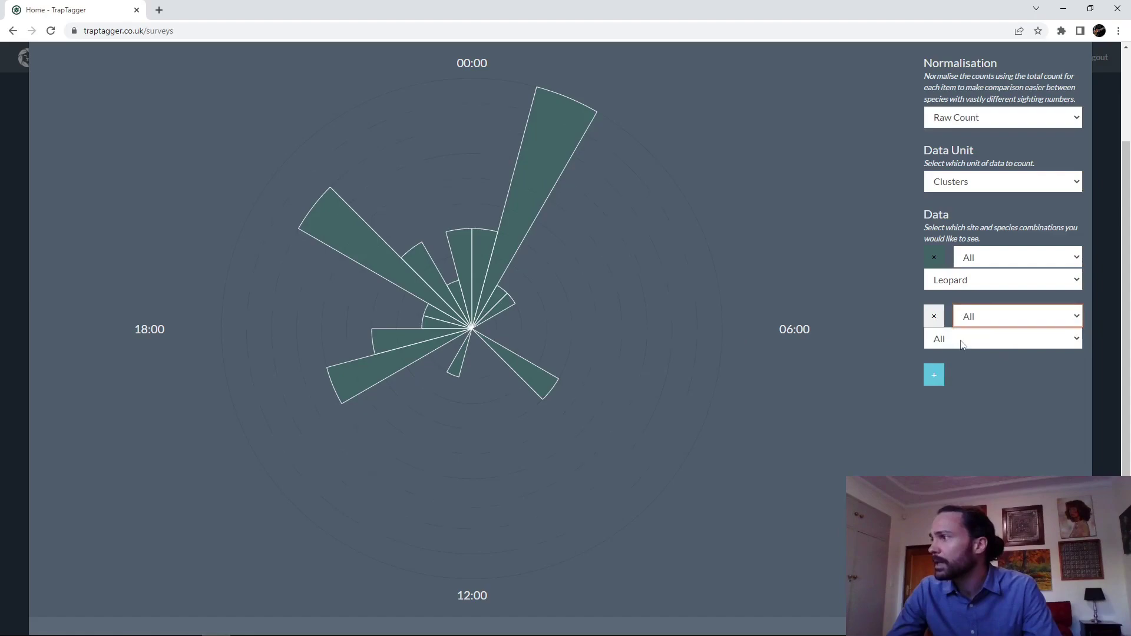
pyautogui.click(961, 340)
pyautogui.scroll(-5, 962, 393)
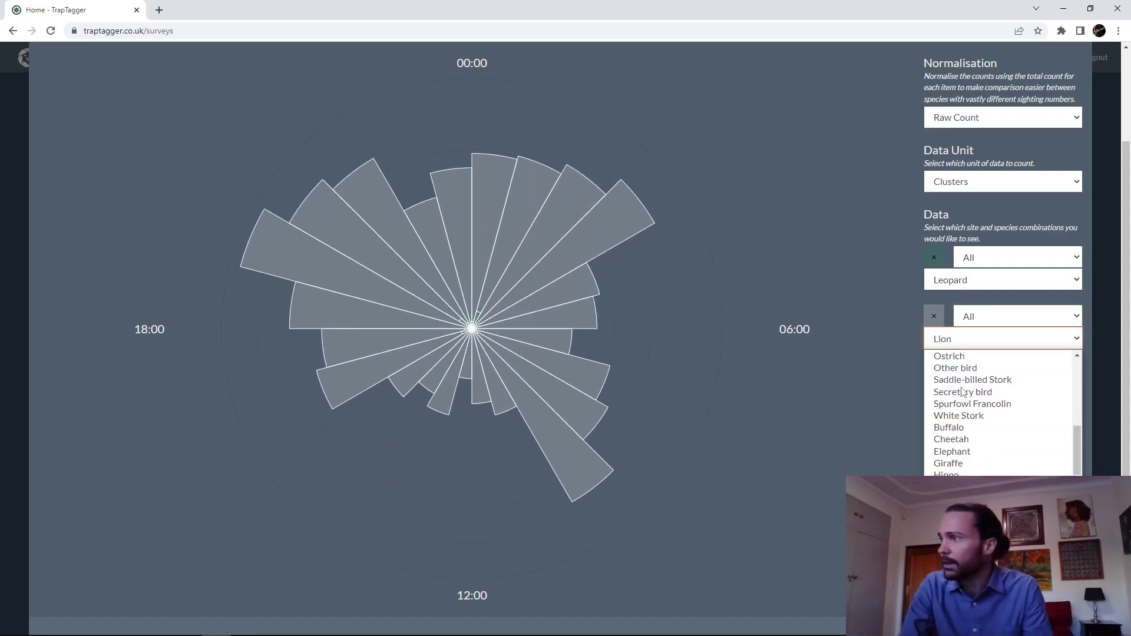
pyautogui.click(961, 390)
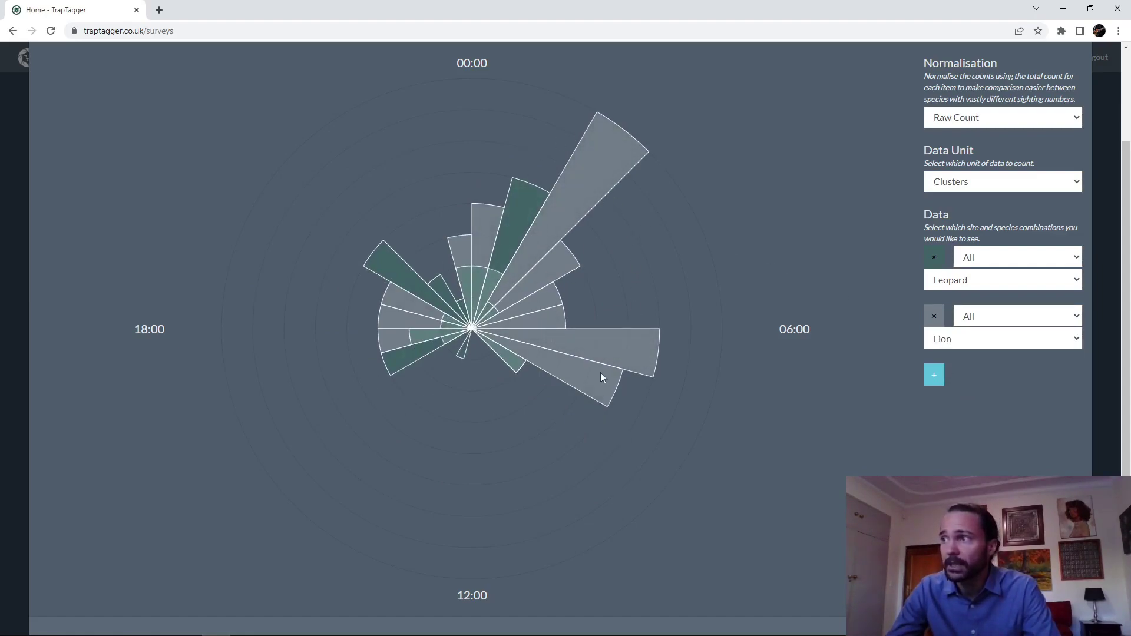
# Step: Normalise the temporal activity counts and switch the data unit to Images
pyautogui.click(972, 118)
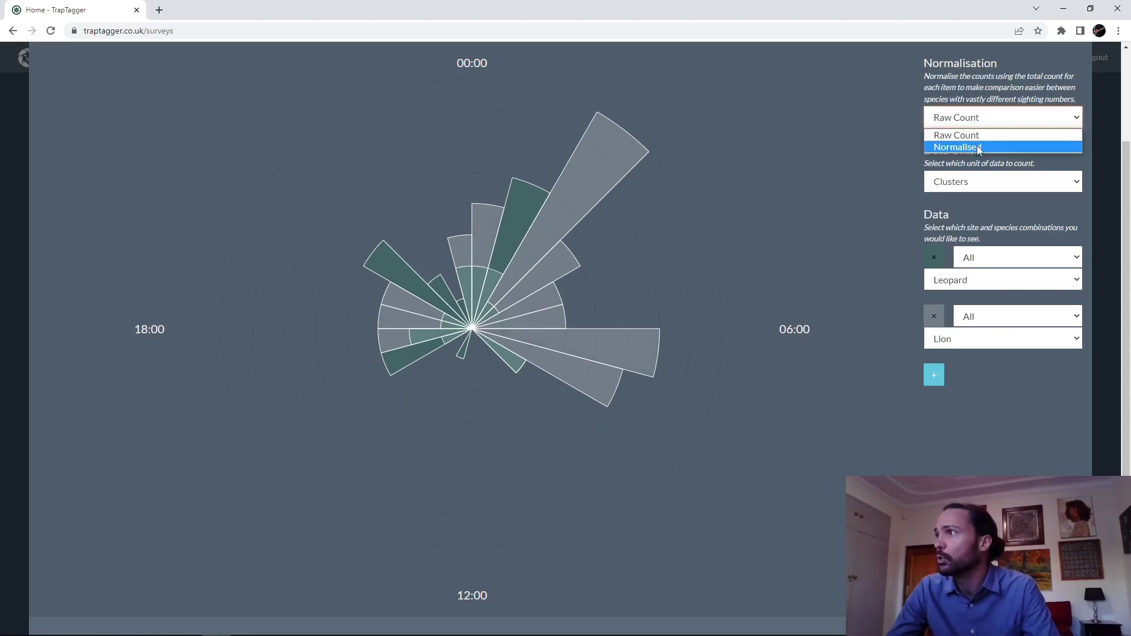
pyautogui.click(976, 146)
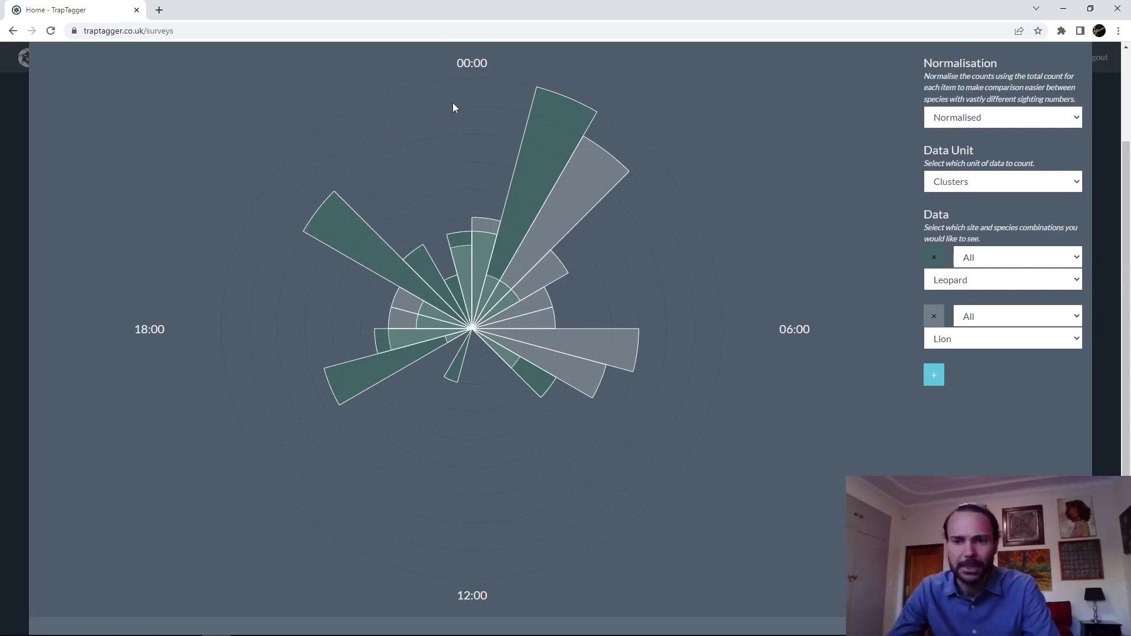
pyautogui.scroll(-1, 628, 255)
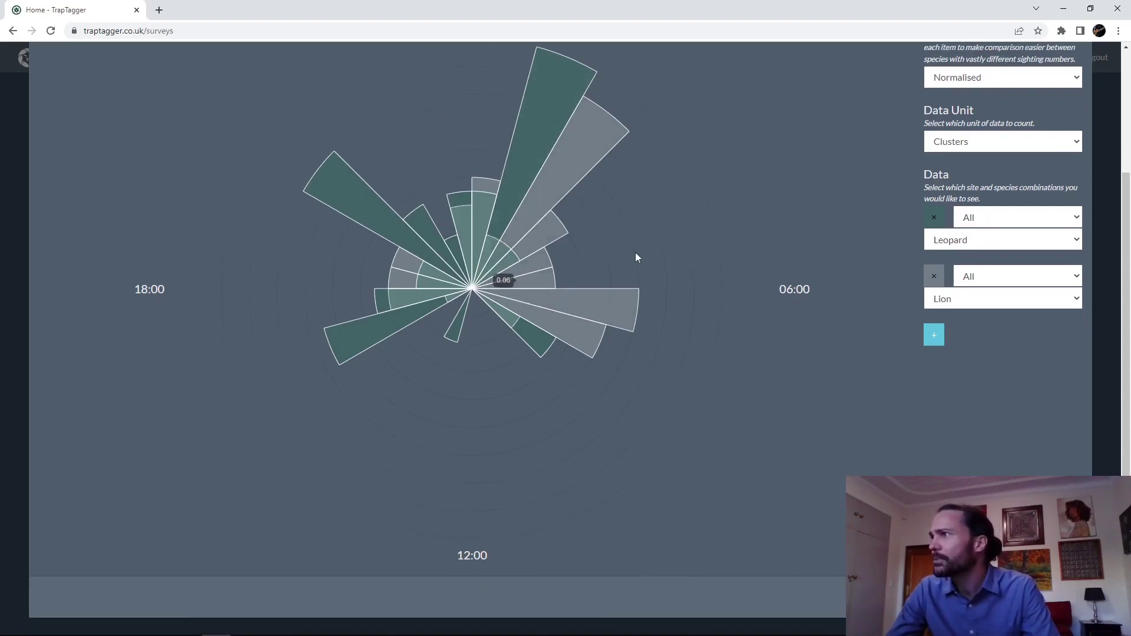
pyautogui.scroll(2, 670, 266)
pyautogui.click(960, 266)
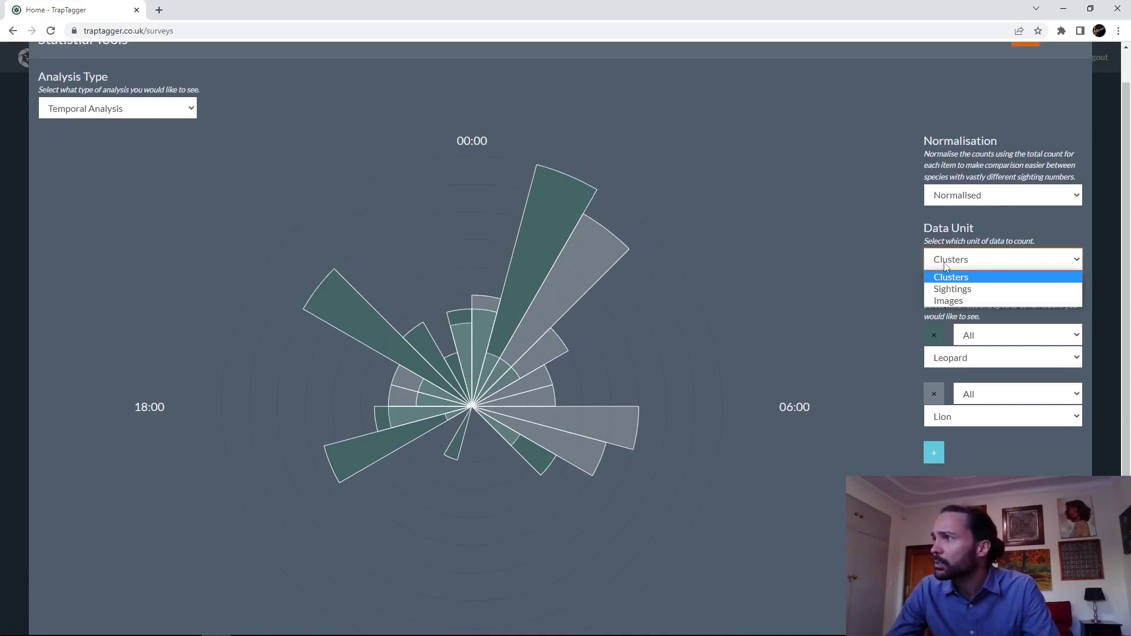
pyautogui.click(954, 300)
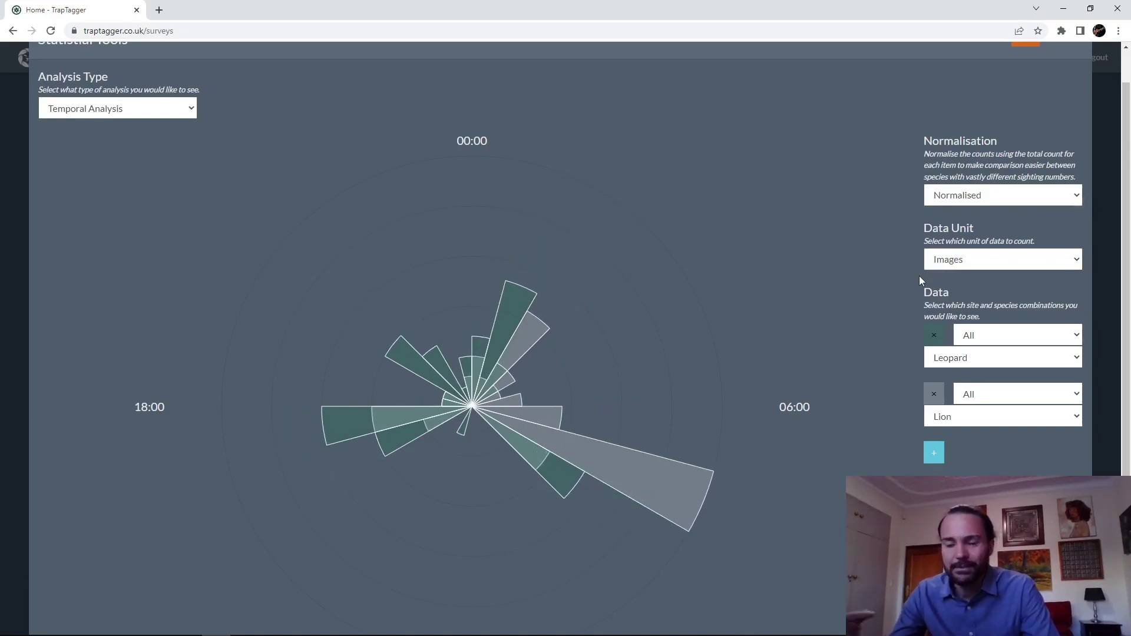
pyautogui.moveTo(623, 504)
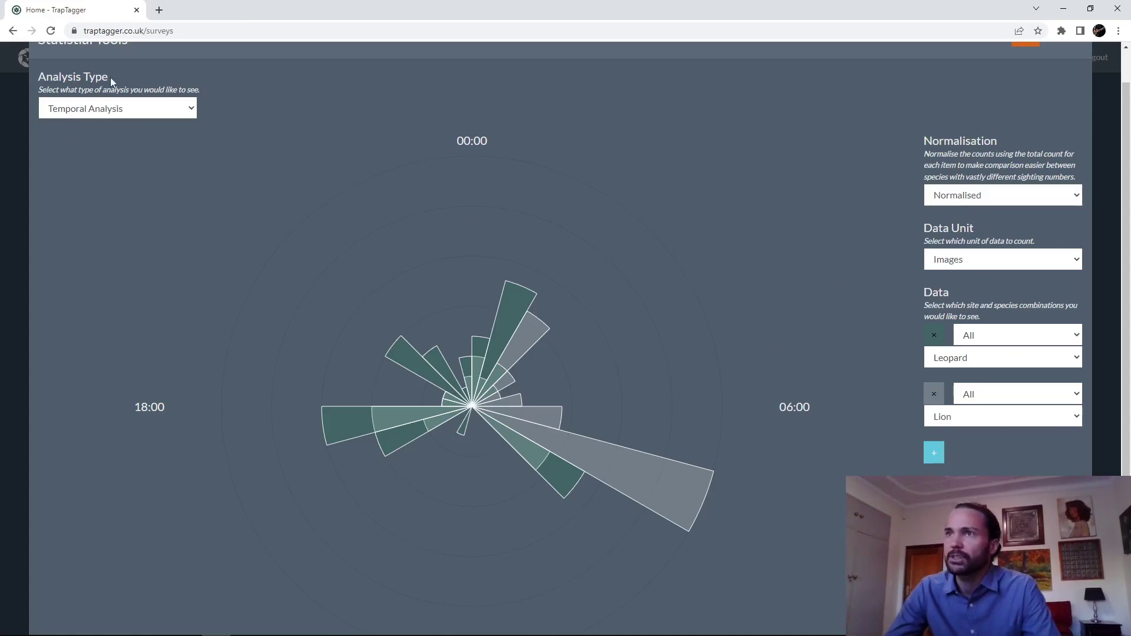
# Step: Switch to Spatial Analysis and display the heat map for Leopard
pyautogui.click(124, 110)
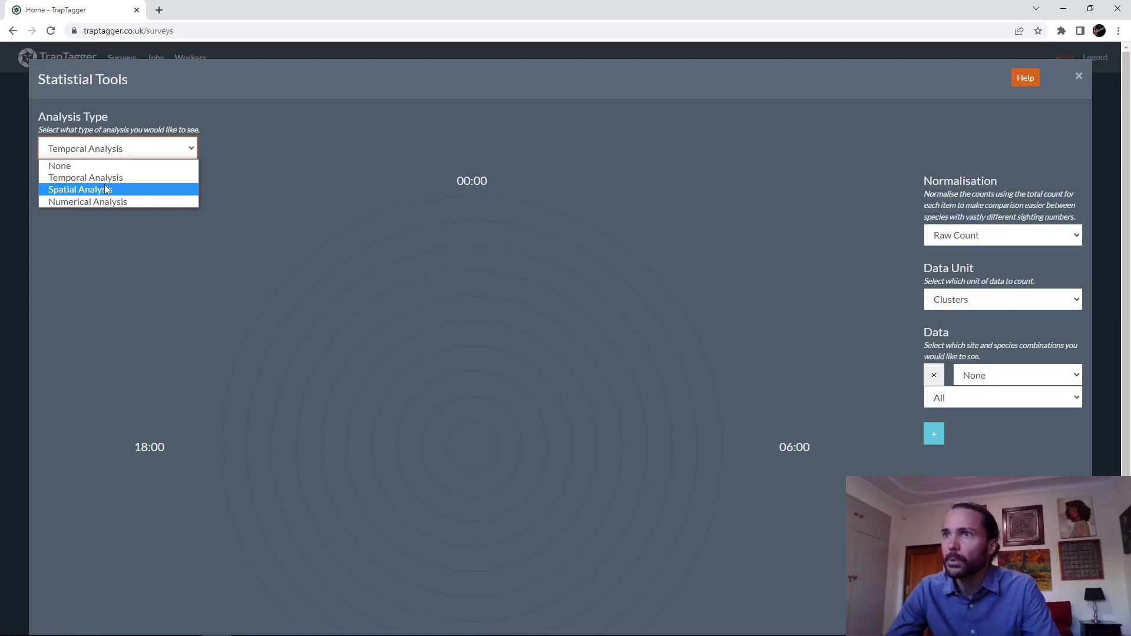
pyautogui.click(83, 187)
pyautogui.scroll(-1, 490, 142)
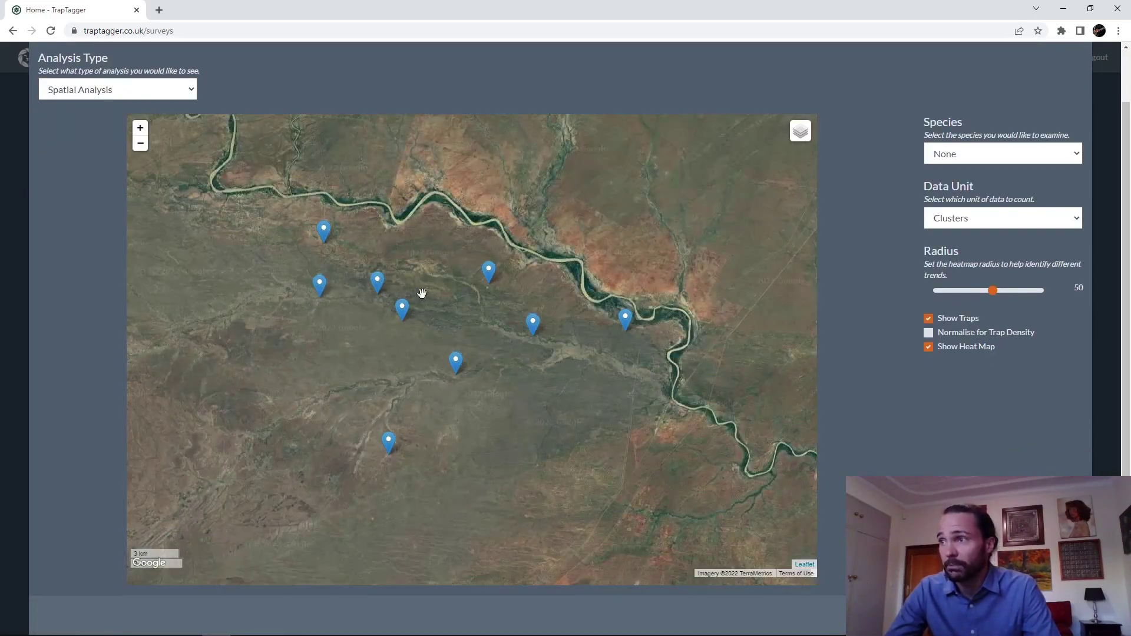
pyautogui.moveTo(456, 357)
pyautogui.click(985, 154)
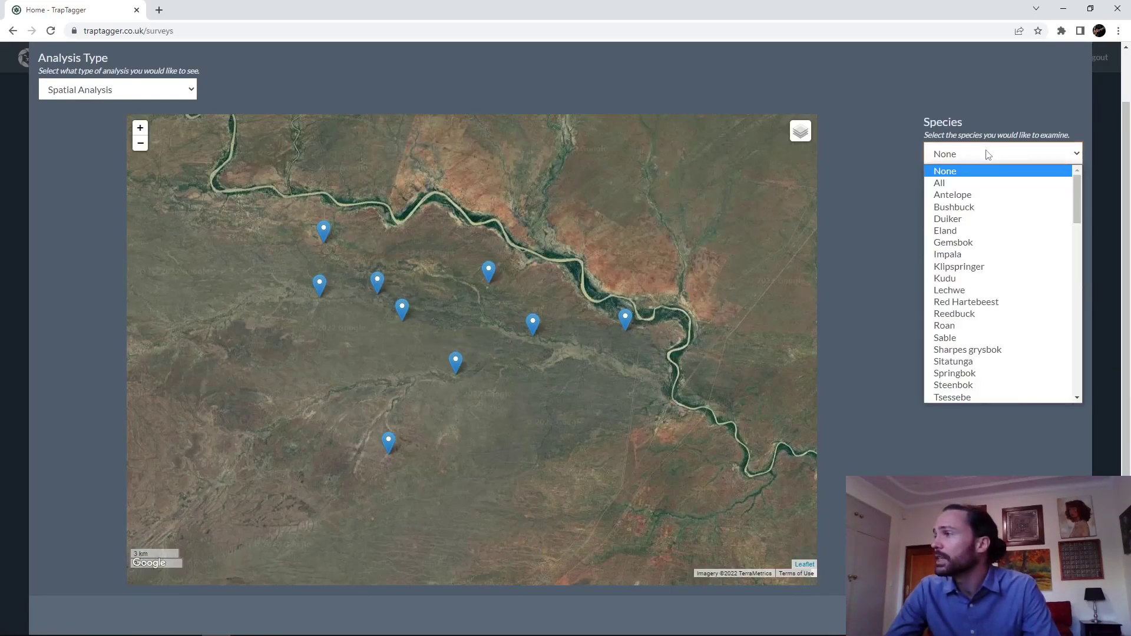
pyautogui.press('l')
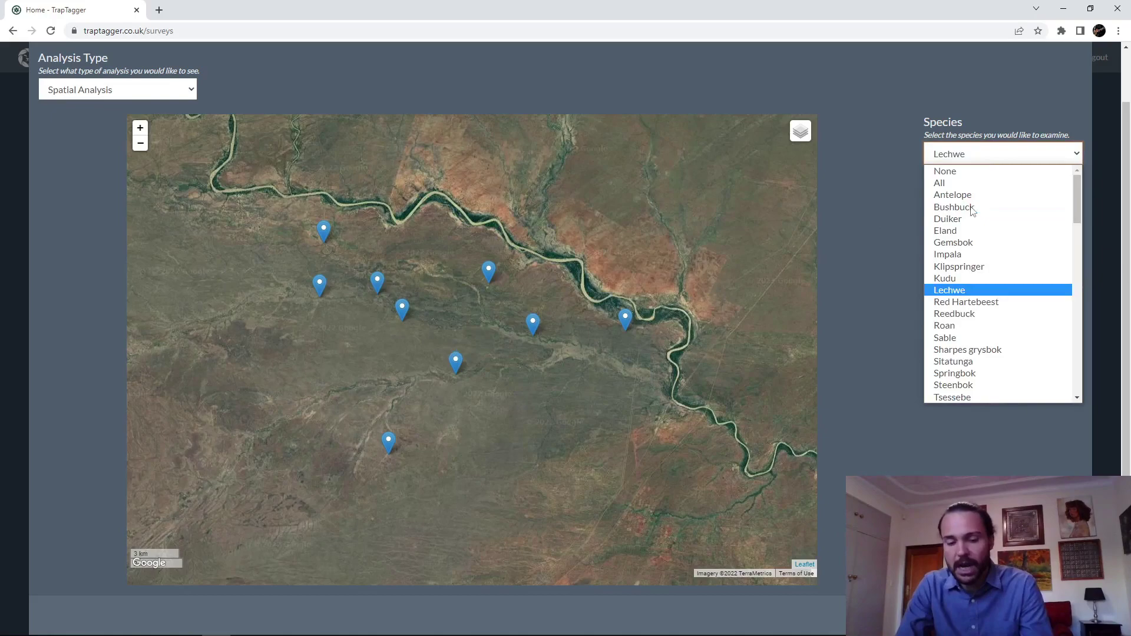
pyautogui.press('e')
pyautogui.press('o')
pyautogui.press('Return')
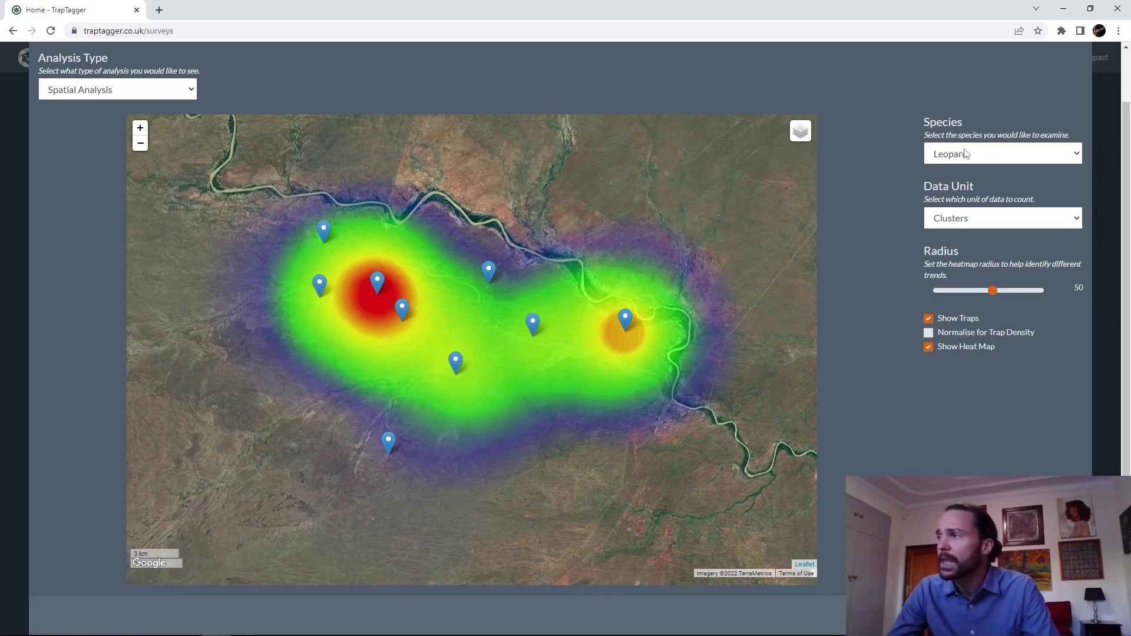
# Step: Base the Leopard heat map on Images, with a radius of 43 and normalisation for trap density
pyautogui.click(933, 218)
pyautogui.click(966, 259)
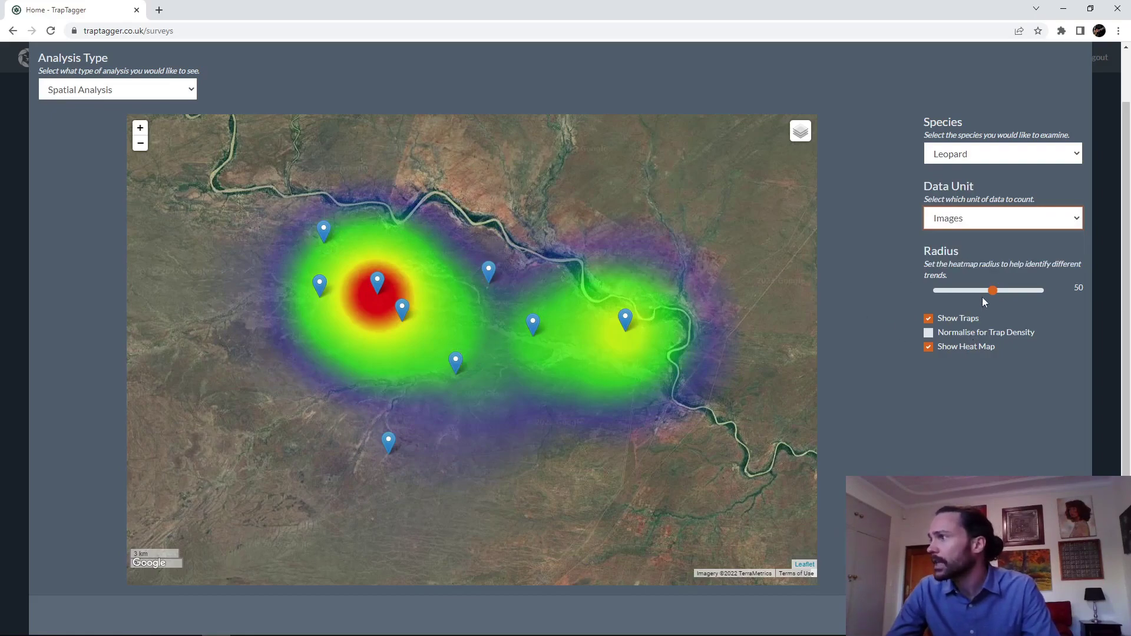
pyautogui.moveTo(992, 289); pyautogui.dragTo(988, 295)
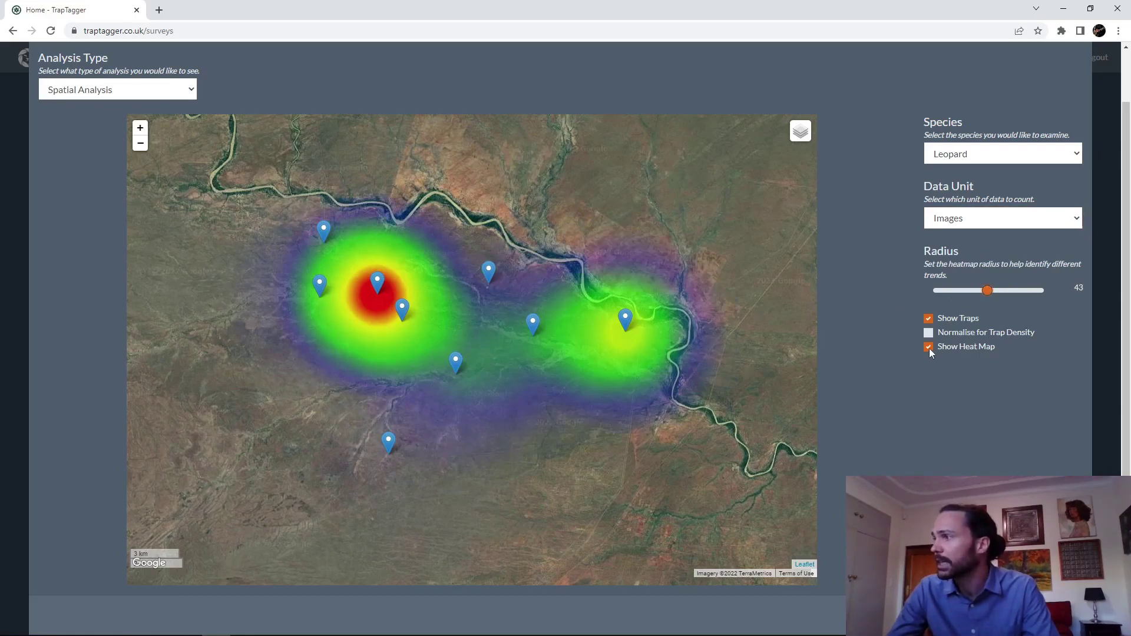
pyautogui.click(929, 334)
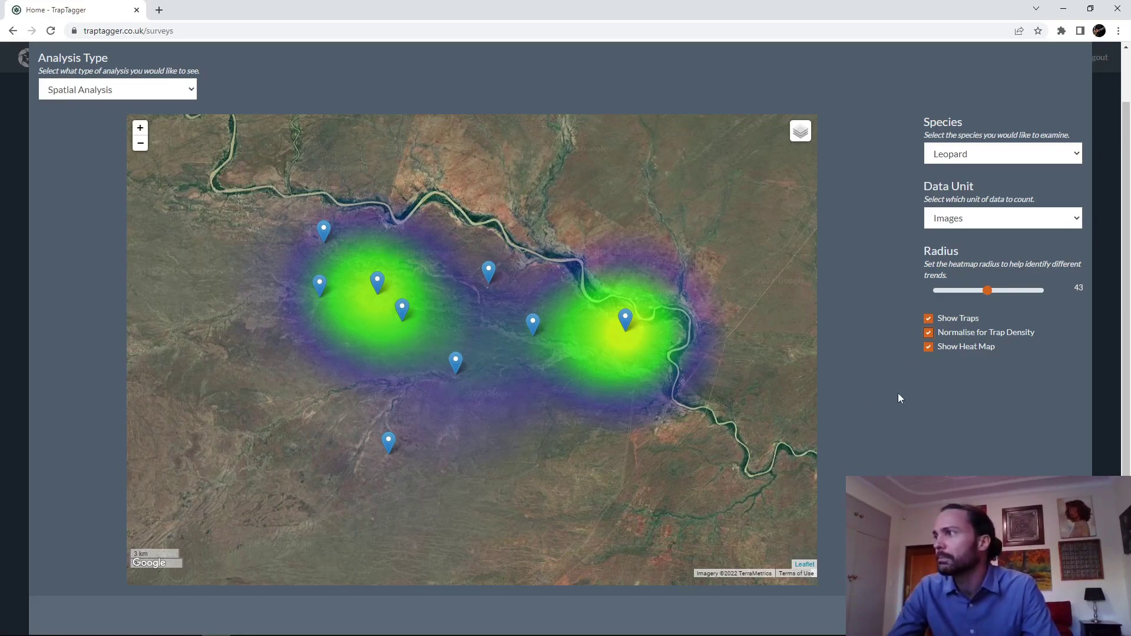
# Step: Hide and restore the trap markers, and do the same with the heat map, to compare the map views
pyautogui.click(928, 320)
pyautogui.click(928, 320)
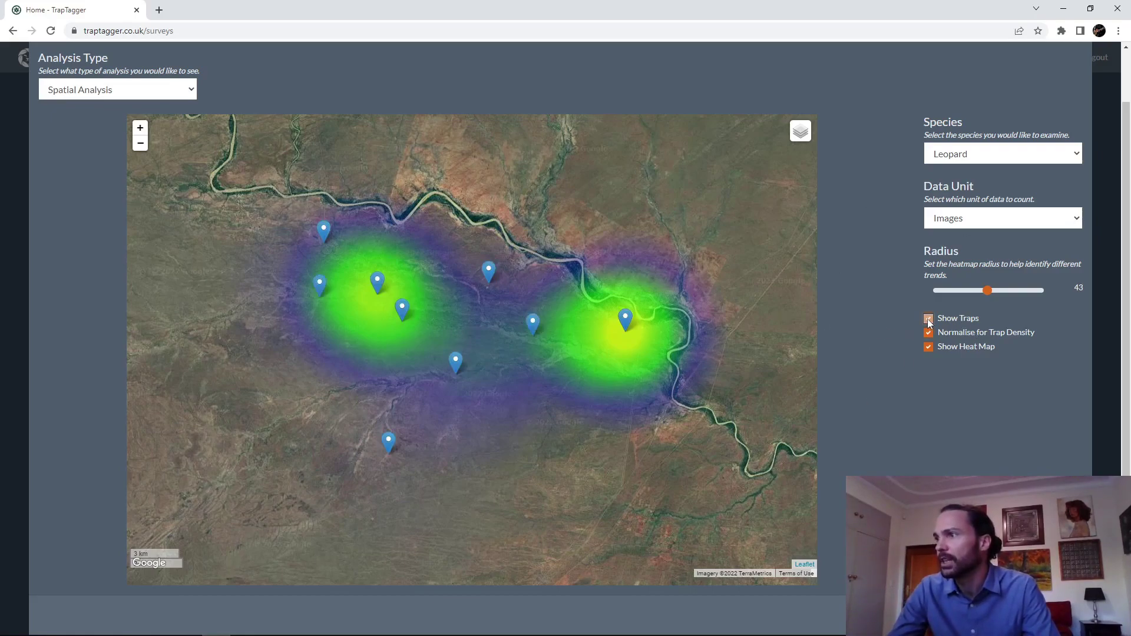
pyautogui.click(928, 349)
pyautogui.click(928, 348)
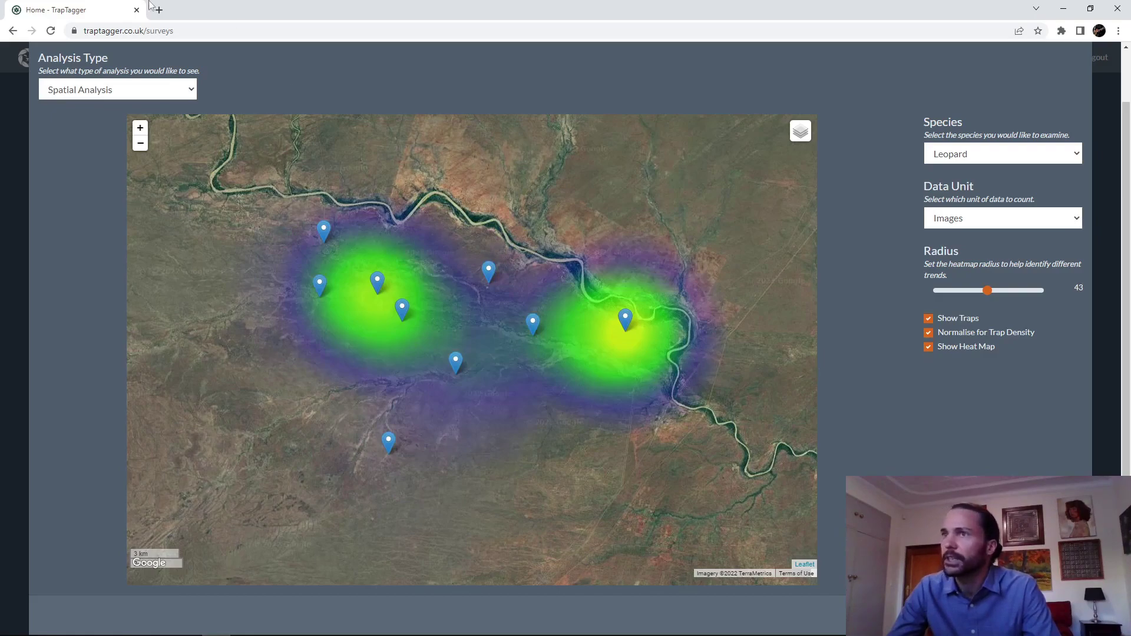
# Step: Switch to Numerical Analysis and chart the survey count for Leopard as the first species
pyautogui.click(112, 88)
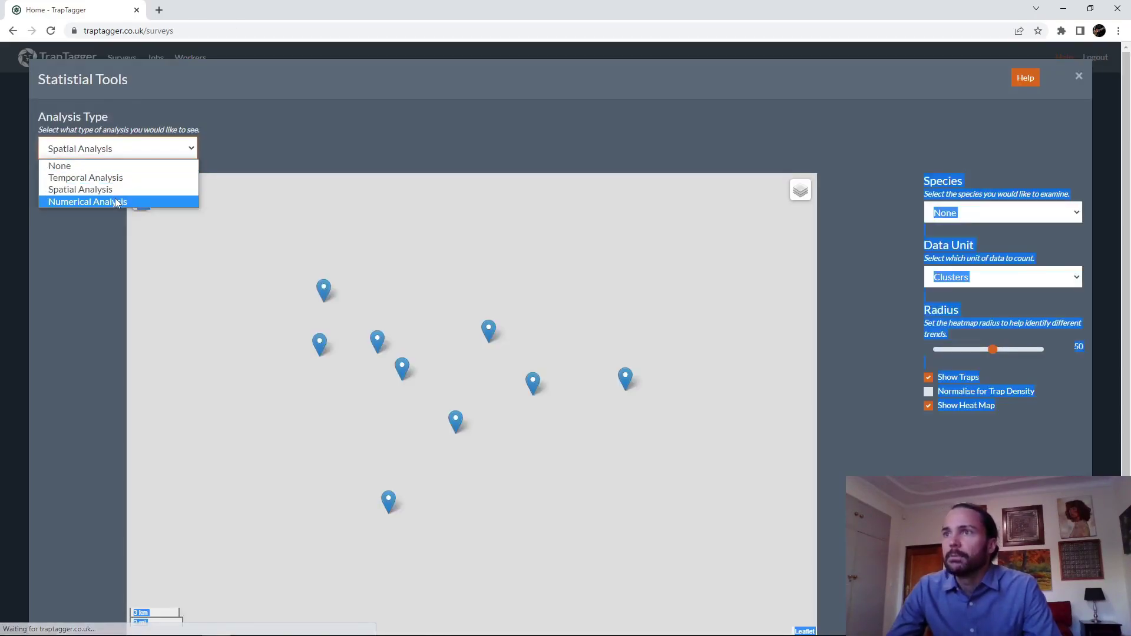
pyautogui.click(118, 200)
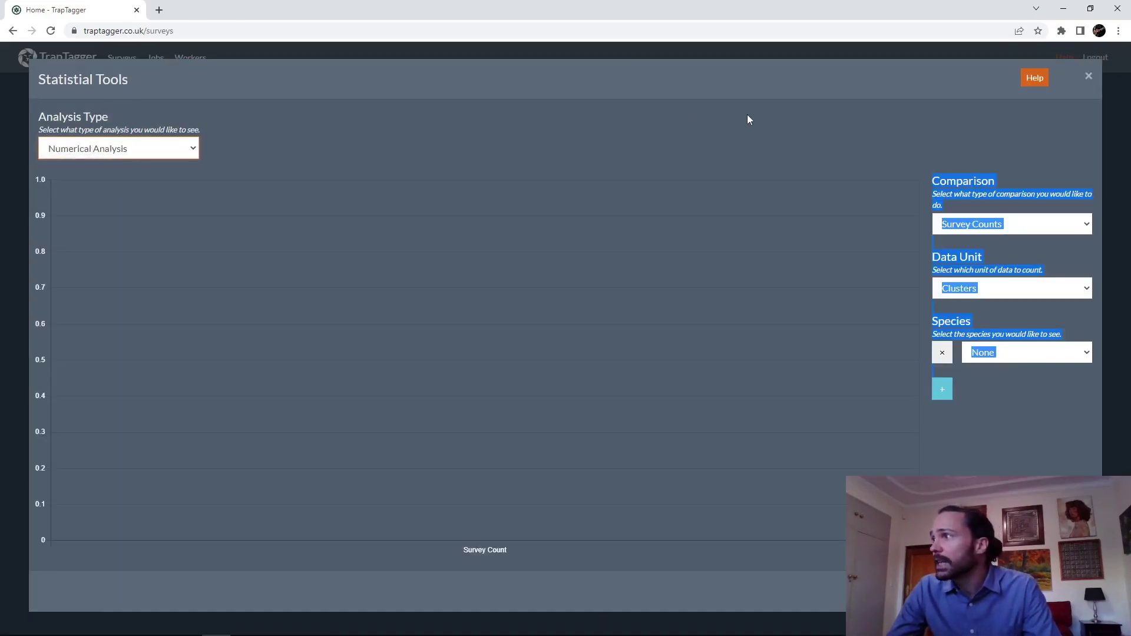
pyautogui.click(748, 116)
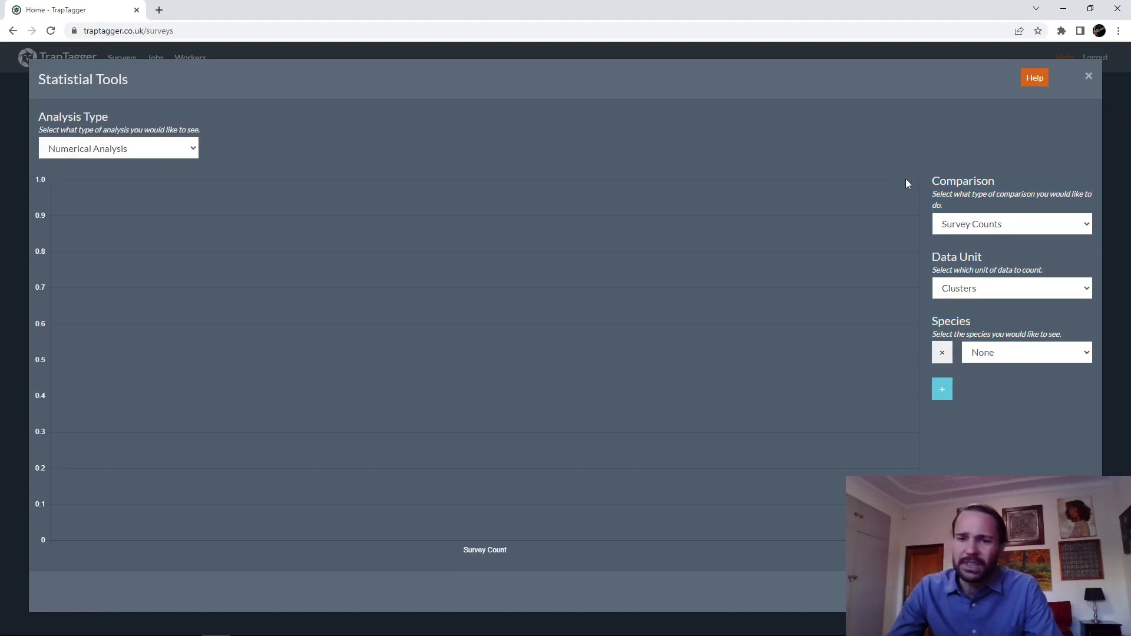
pyautogui.click(1017, 364)
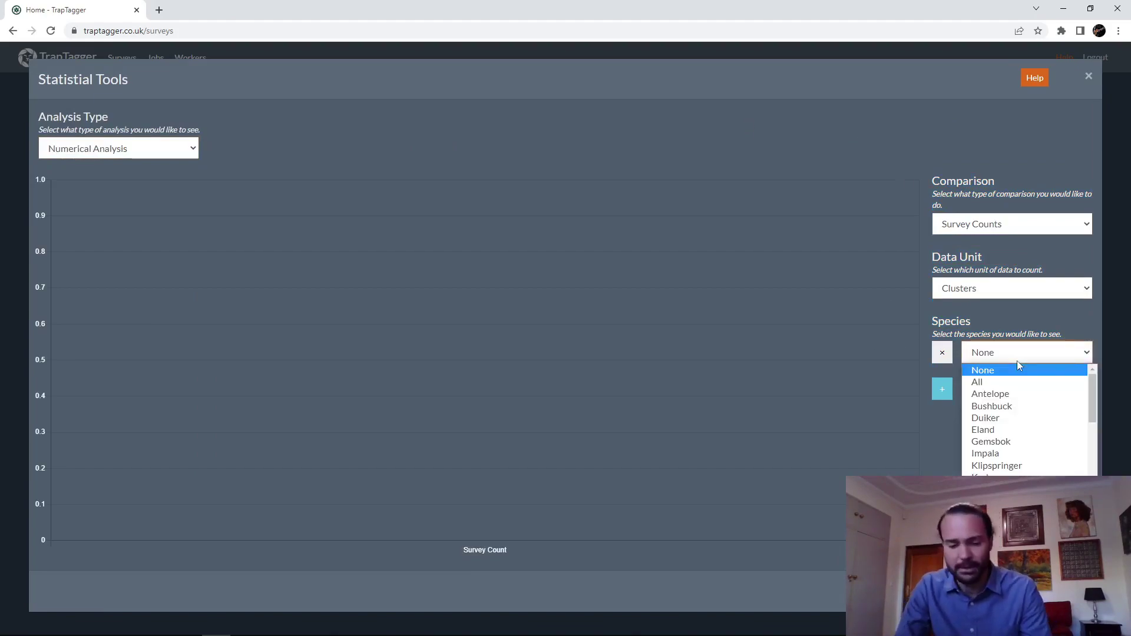
pyautogui.press('l')
pyautogui.press('Return')
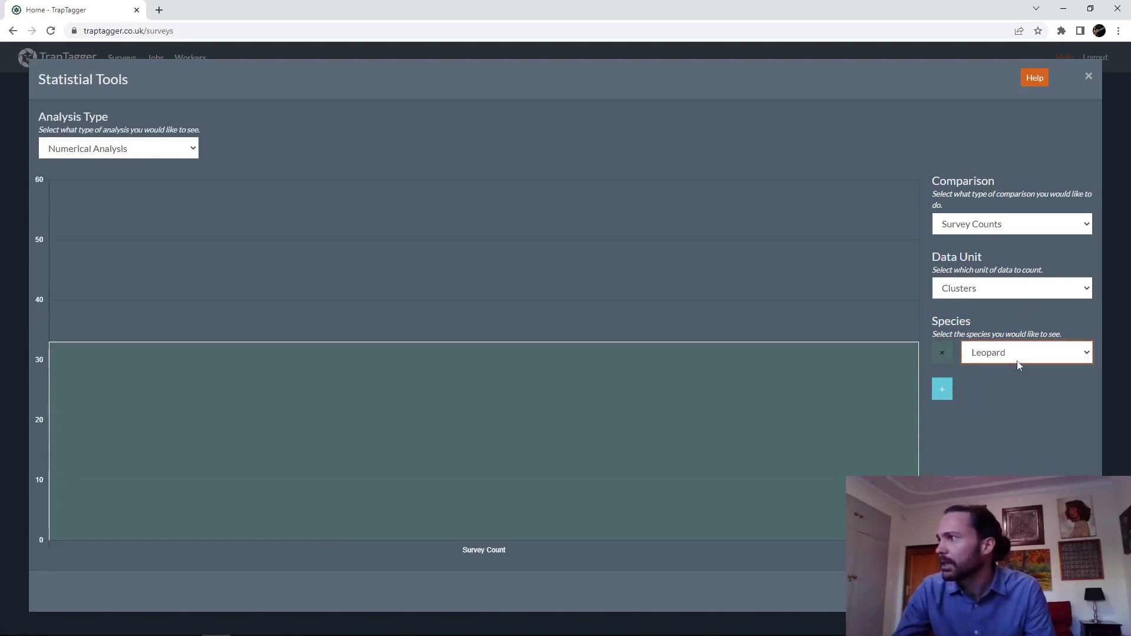
# Step: Add Lion as the second species in the survey count chart
pyautogui.click(943, 394)
pyautogui.click(994, 394)
pyautogui.press('l')
pyautogui.press('i')
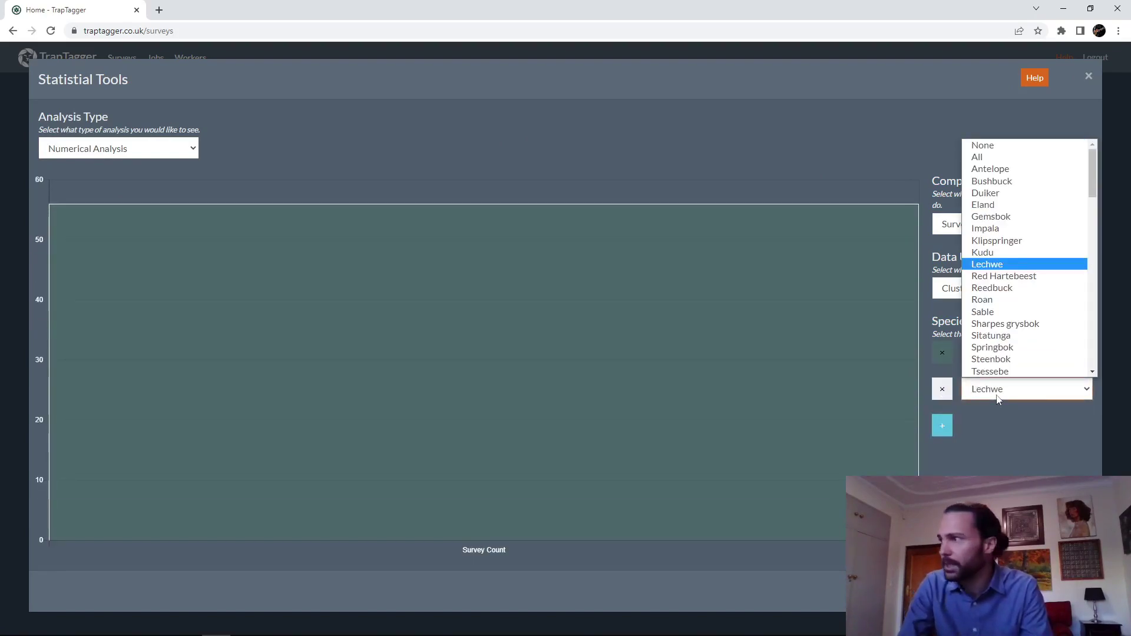
pyautogui.press('Return')
# Step: Add Brown hyeana as the third species in the survey count chart
pyautogui.click(942, 425)
pyautogui.click(995, 425)
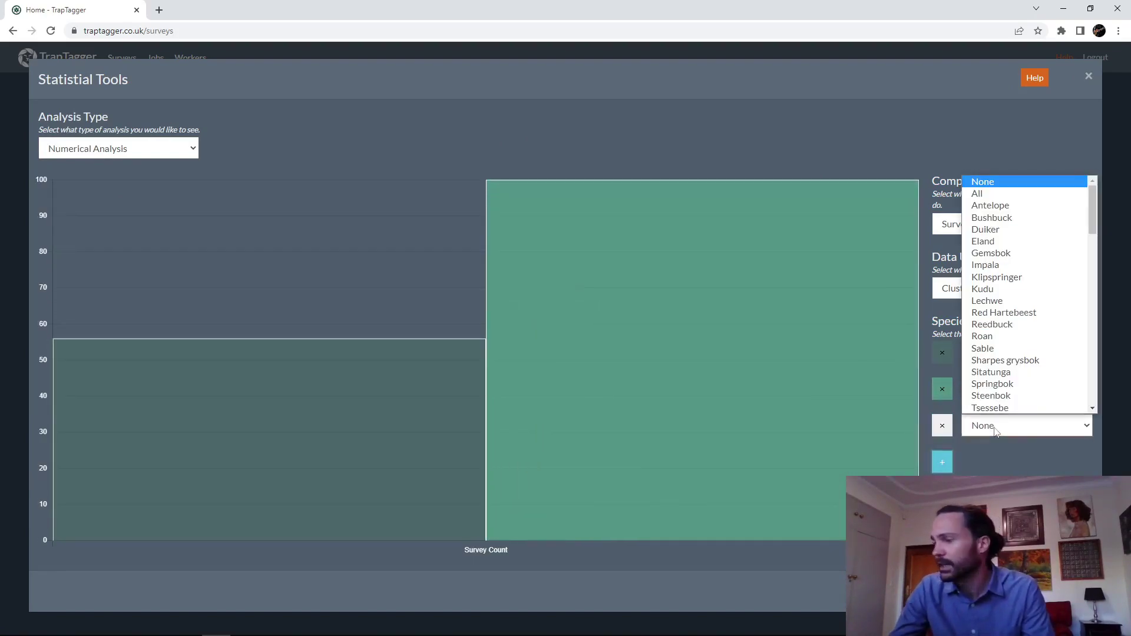
pyautogui.press('b')
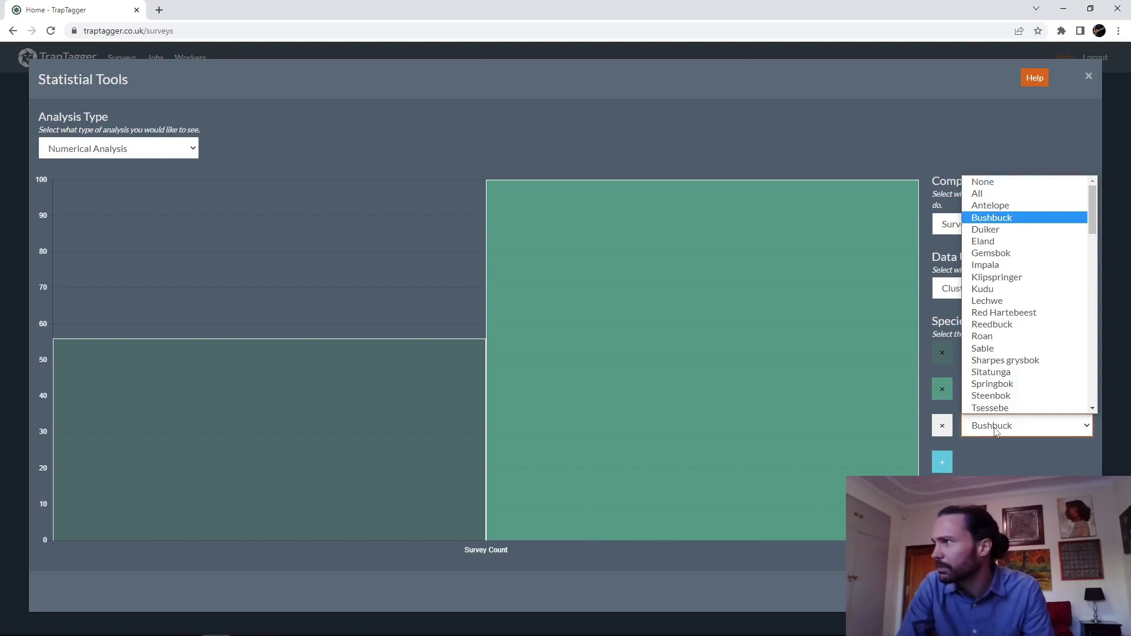
pyautogui.write('bbr')
pyautogui.press('Return')
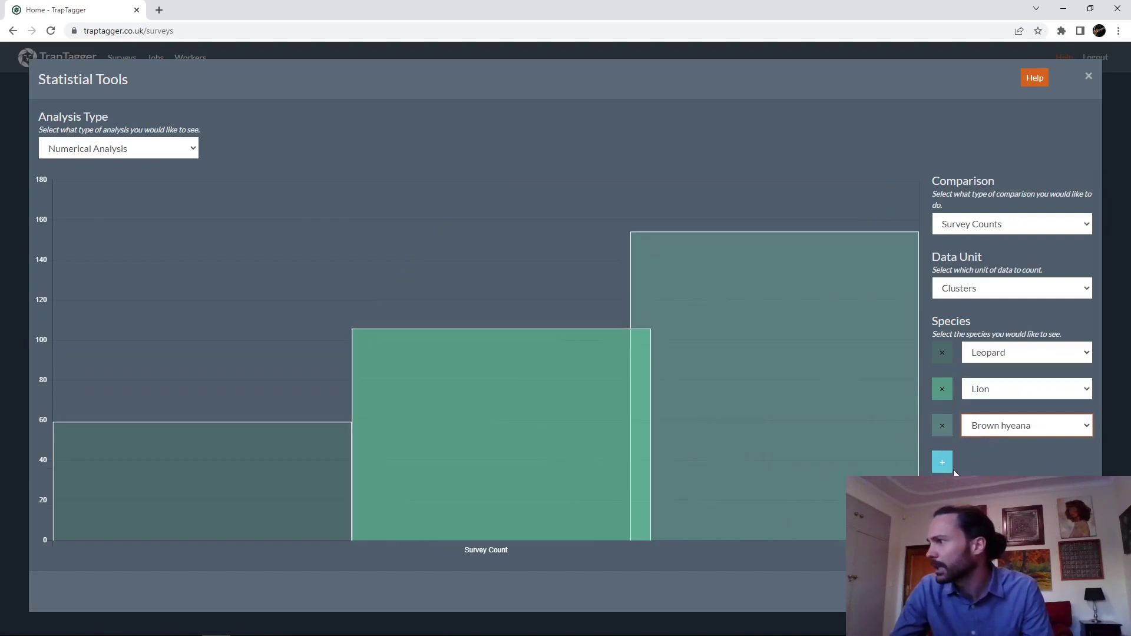
# Step: Add Spotted hyeana as the fourth species in the survey count chart
pyautogui.click(942, 461)
pyautogui.click(975, 464)
pyautogui.write('sp')
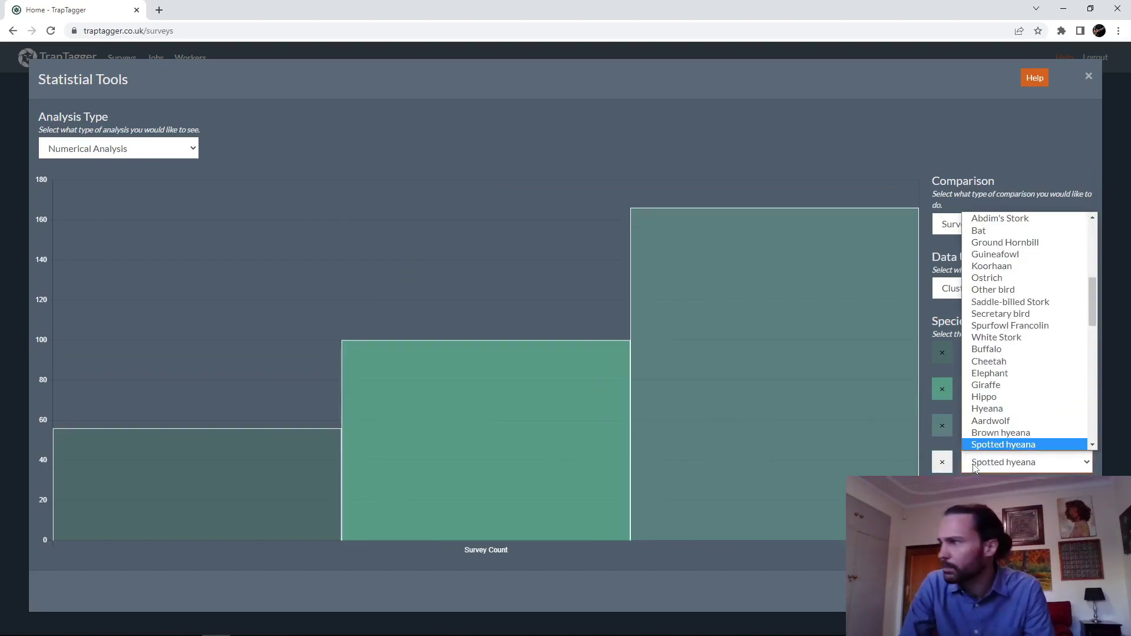
pyautogui.press('Return')
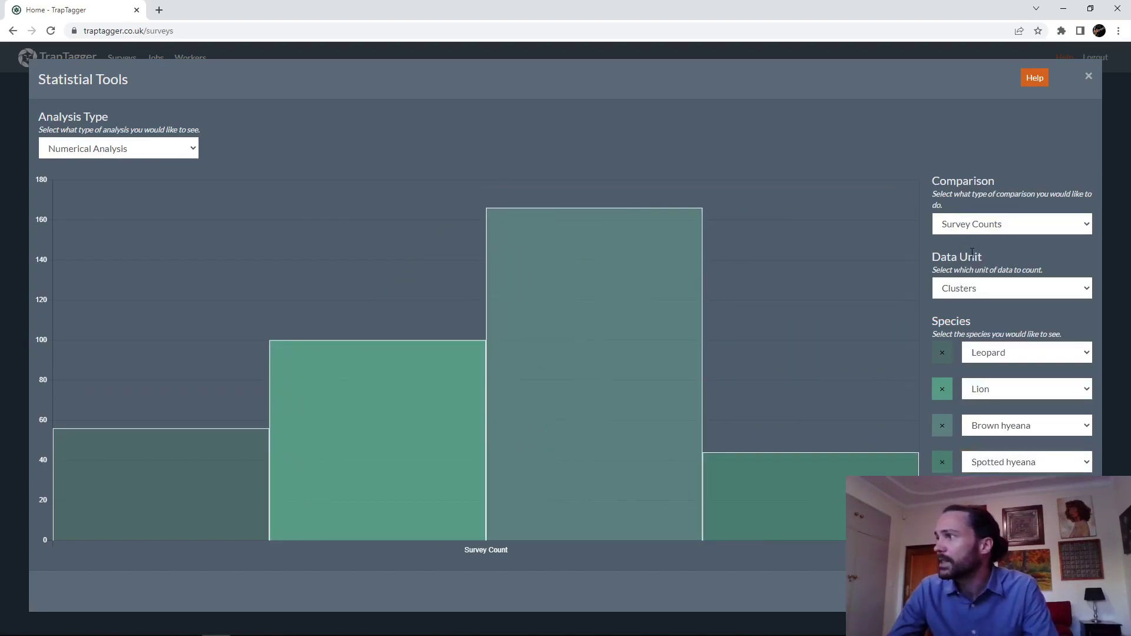
# Step: Compare the species' survey counts with the data unit set to Images, and return to the results overview
pyautogui.moveTo(768, 501)
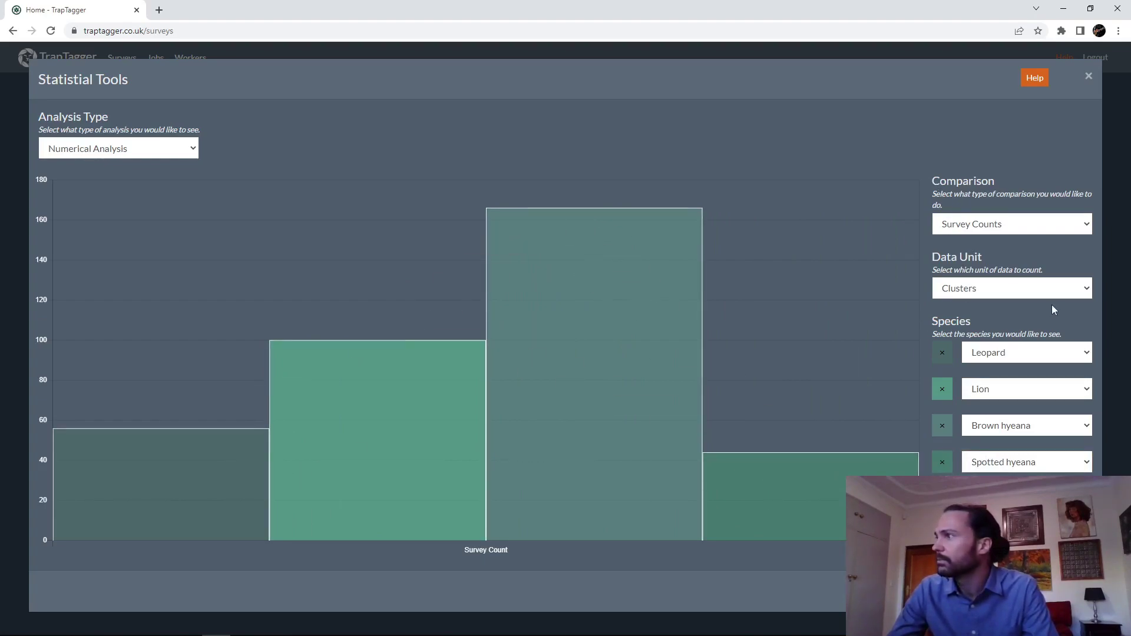
pyautogui.click(1015, 291)
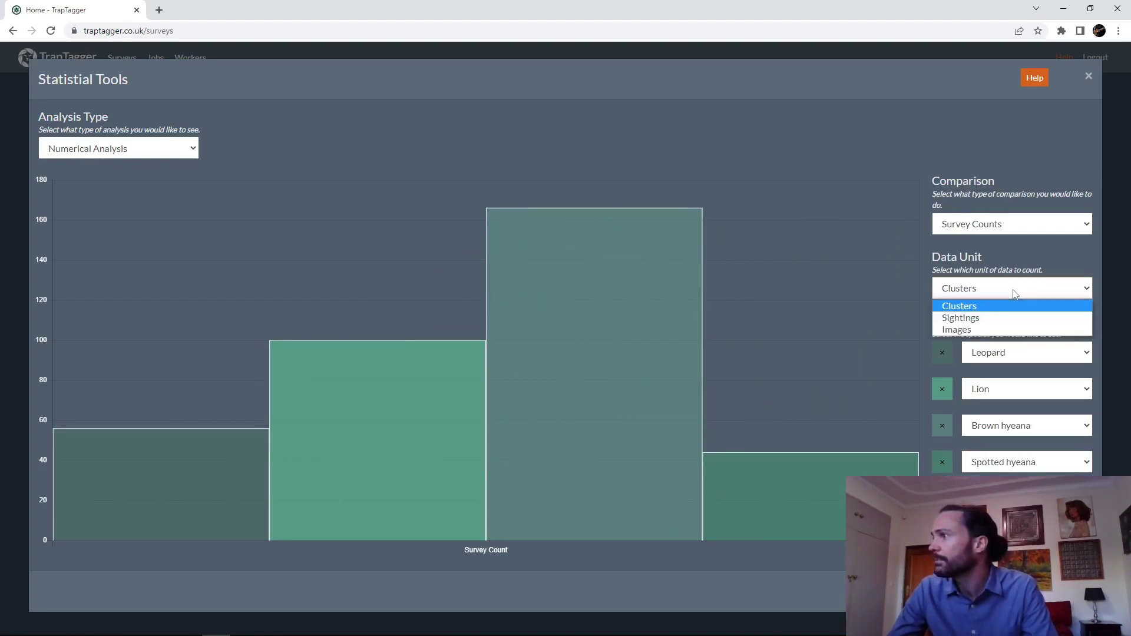
pyautogui.click(1001, 329)
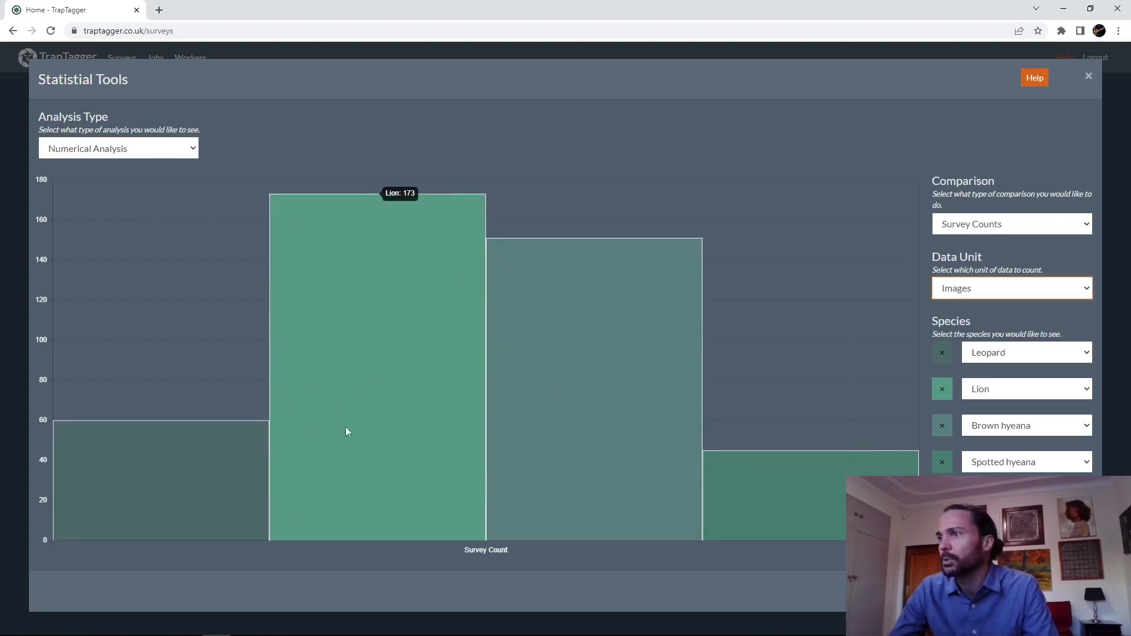
pyautogui.moveTo(684, 247)
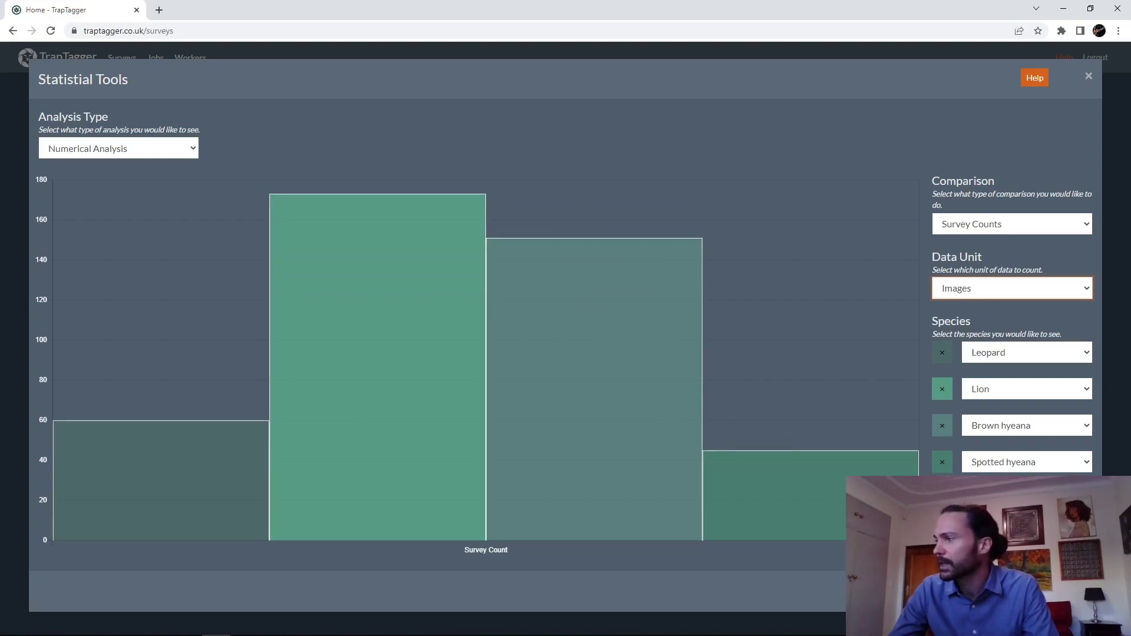
pyautogui.press('Escape')
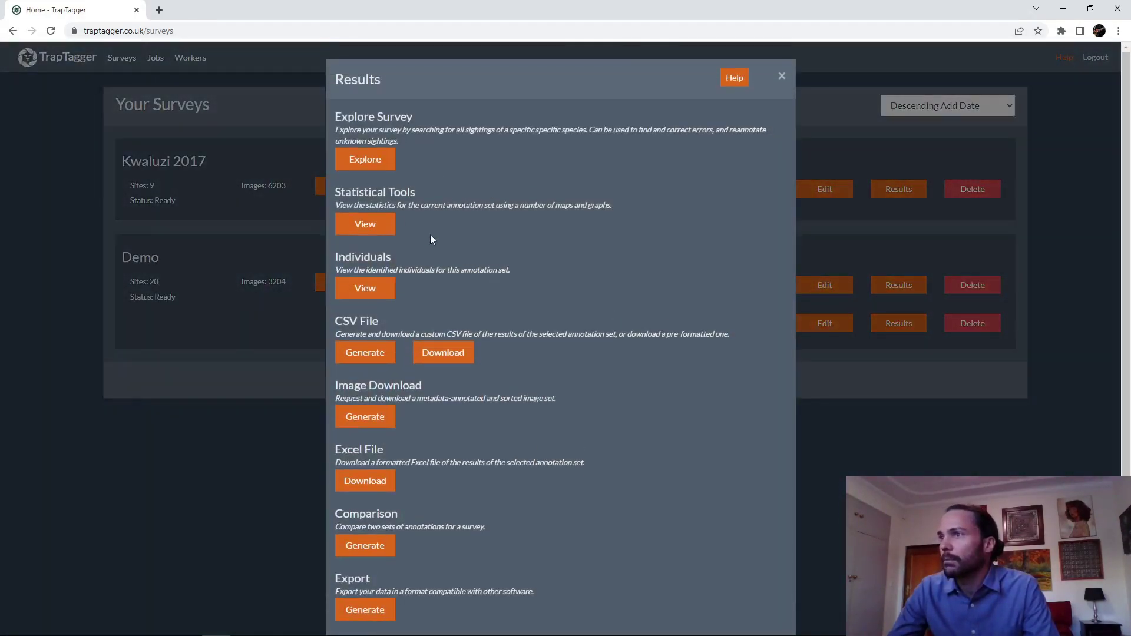
# Step: View the identified individuals and compare the two images of individual 10
pyautogui.click(365, 289)
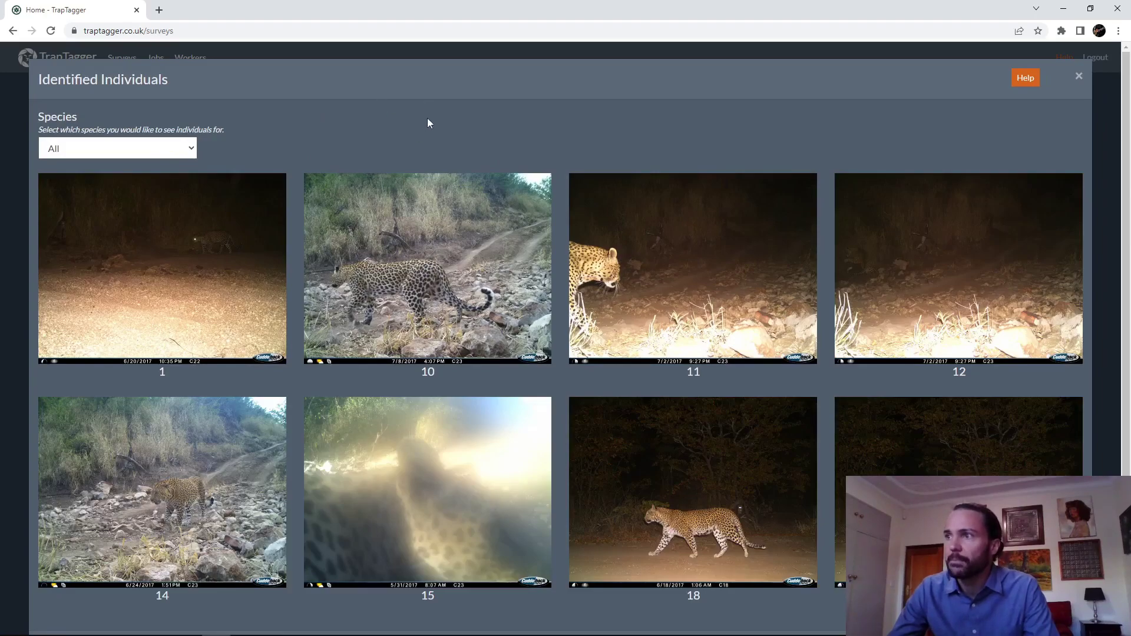
pyautogui.click(421, 284)
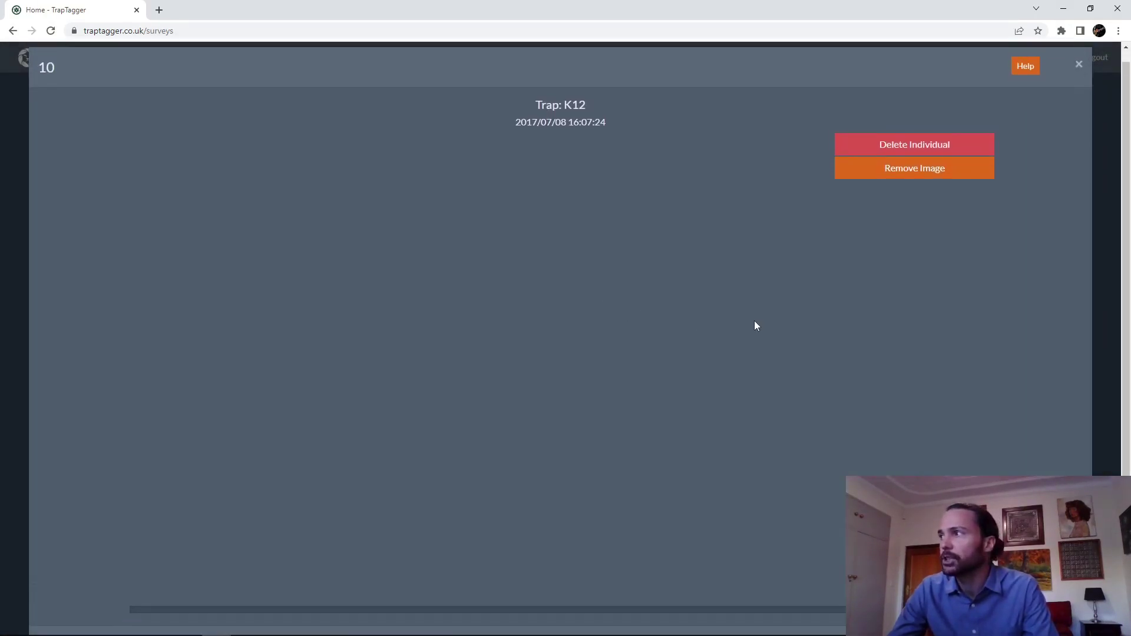
pyautogui.click(1078, 76)
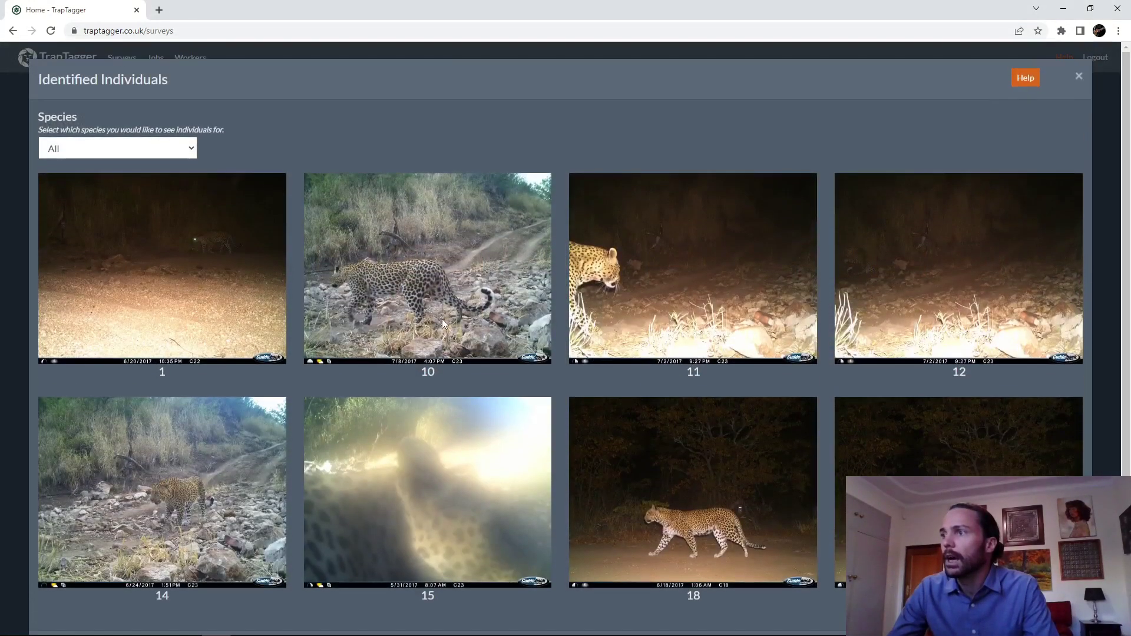
pyautogui.click(440, 311)
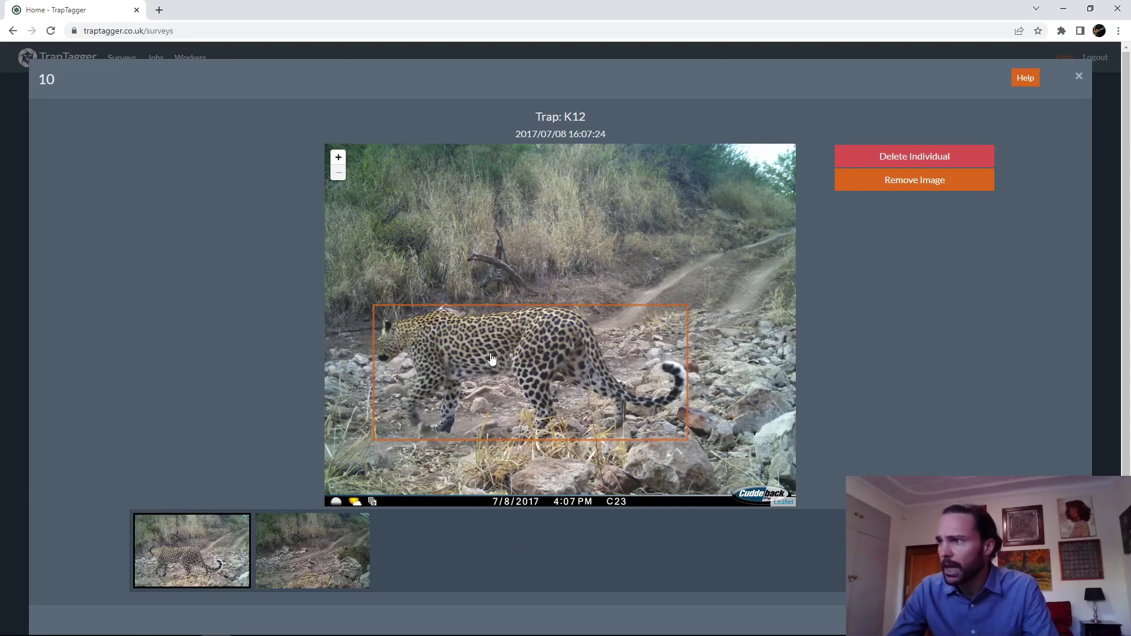
pyautogui.click(335, 563)
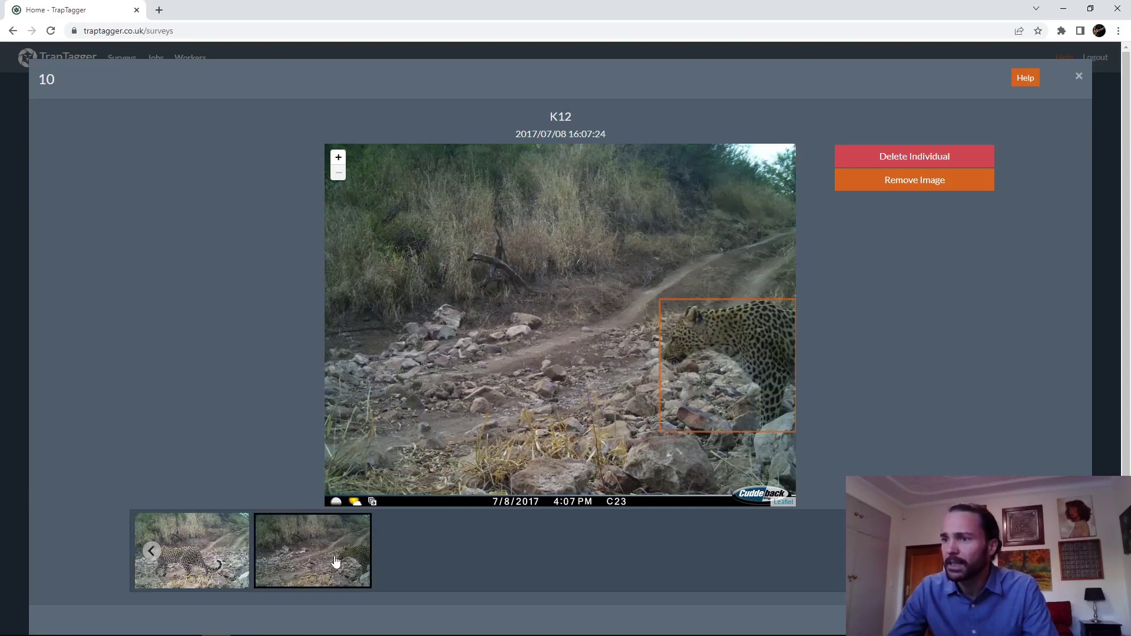
pyautogui.click(231, 555)
pyautogui.click(262, 565)
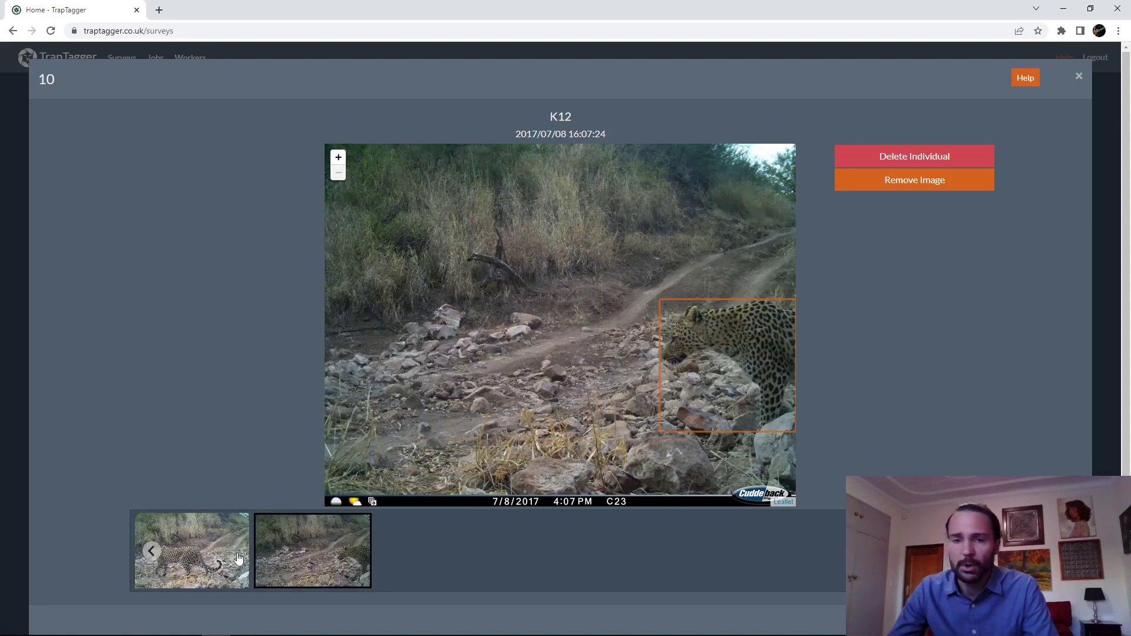
pyautogui.click(240, 559)
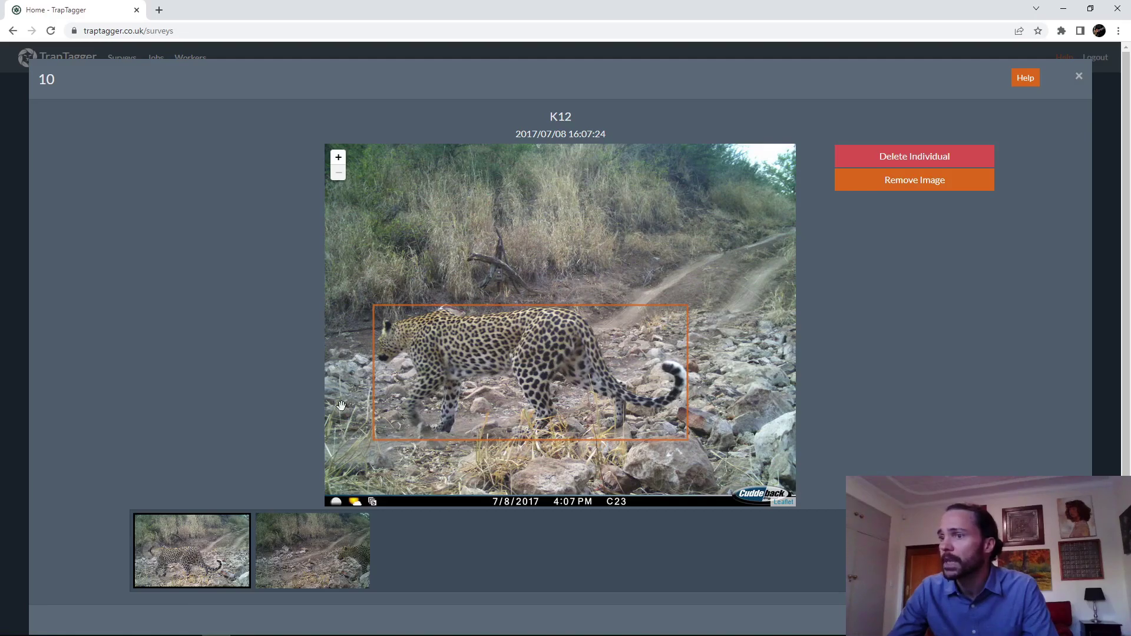
# Step: Check the trap name and capture timestamp of individual 10's first image, and return to the identified individuals
pyautogui.doubleClick(562, 118)
pyautogui.moveTo(519, 133); pyautogui.dragTo(619, 136)
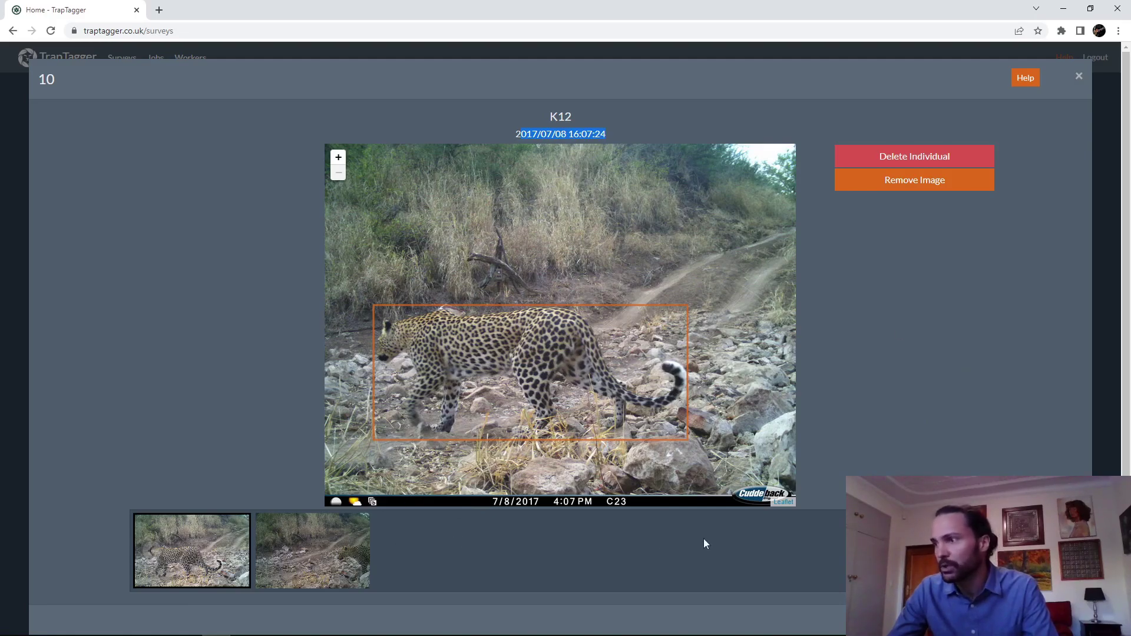
pyautogui.click(884, 223)
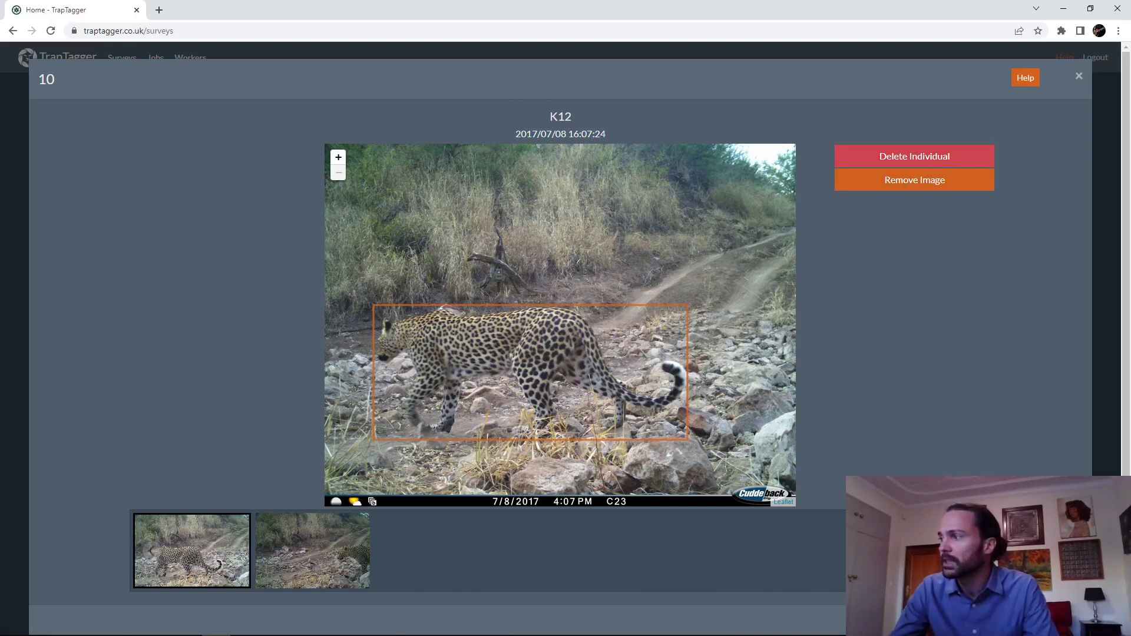
pyautogui.hotkey('alt', 'Tab')
pyautogui.press('Escape')
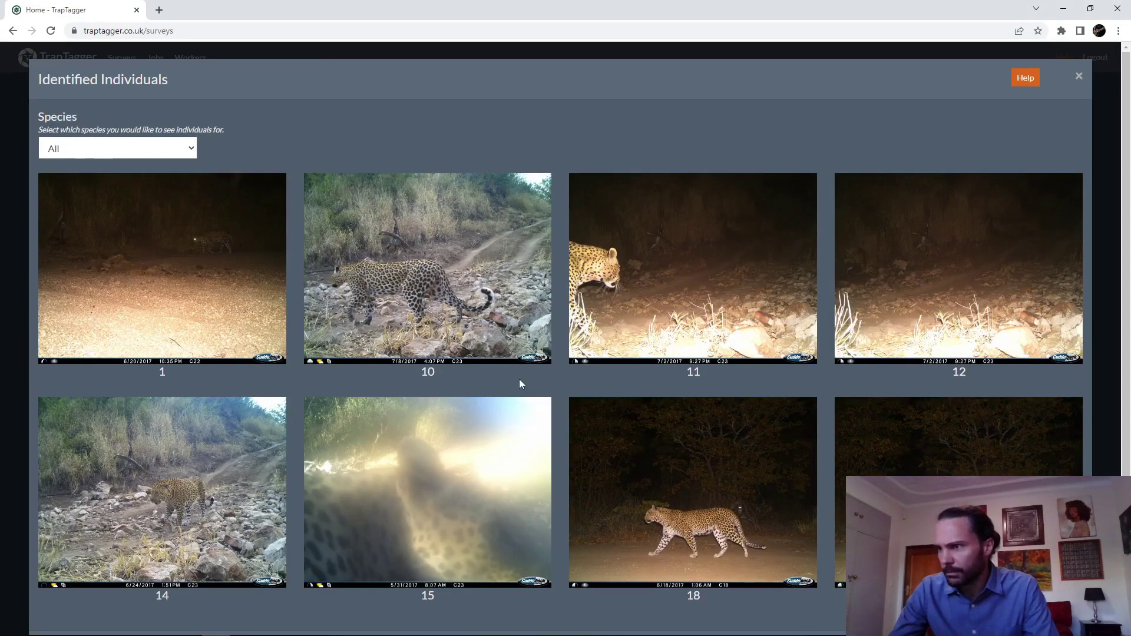
# Step: Browse the images of individual 15, and return to the results overview
pyautogui.click(461, 478)
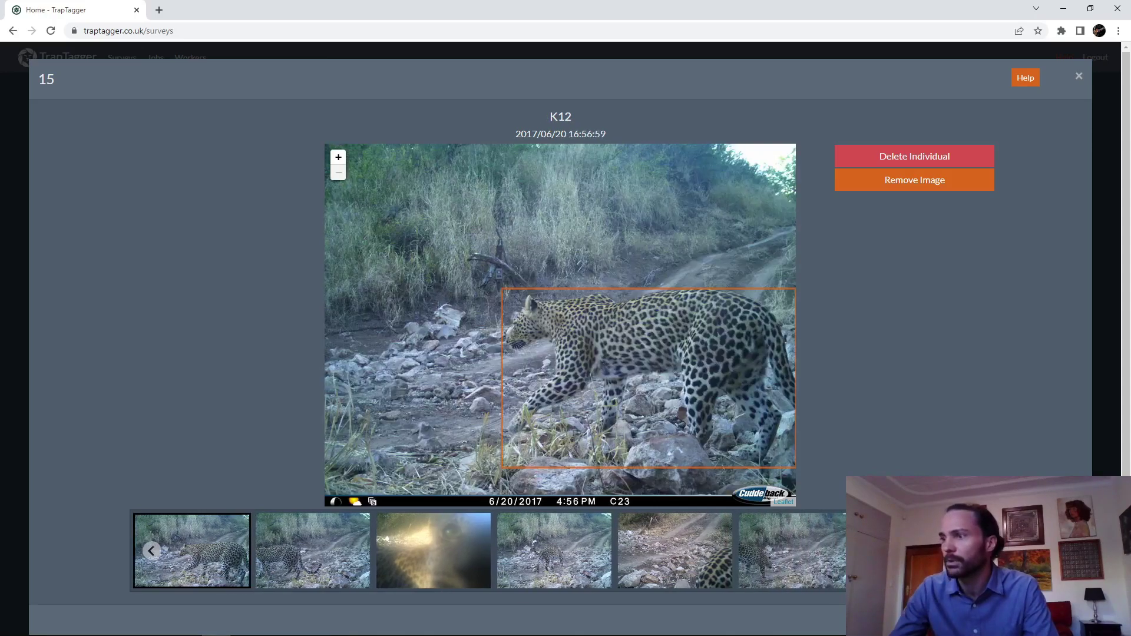
pyautogui.press('Right')
pyautogui.press('Right')
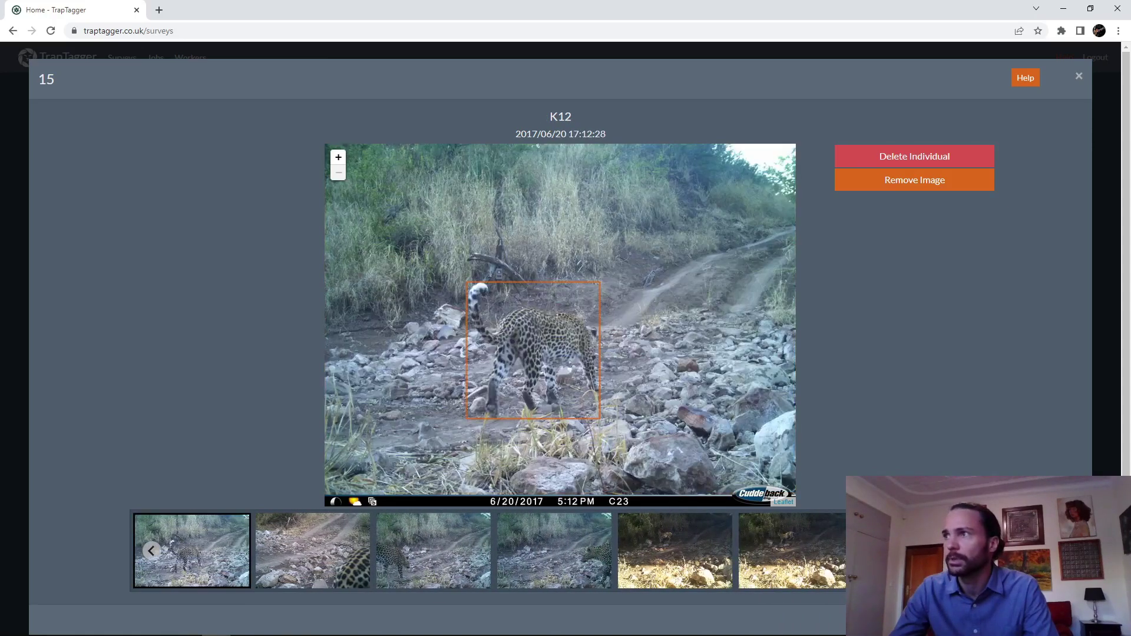
pyautogui.press('Right')
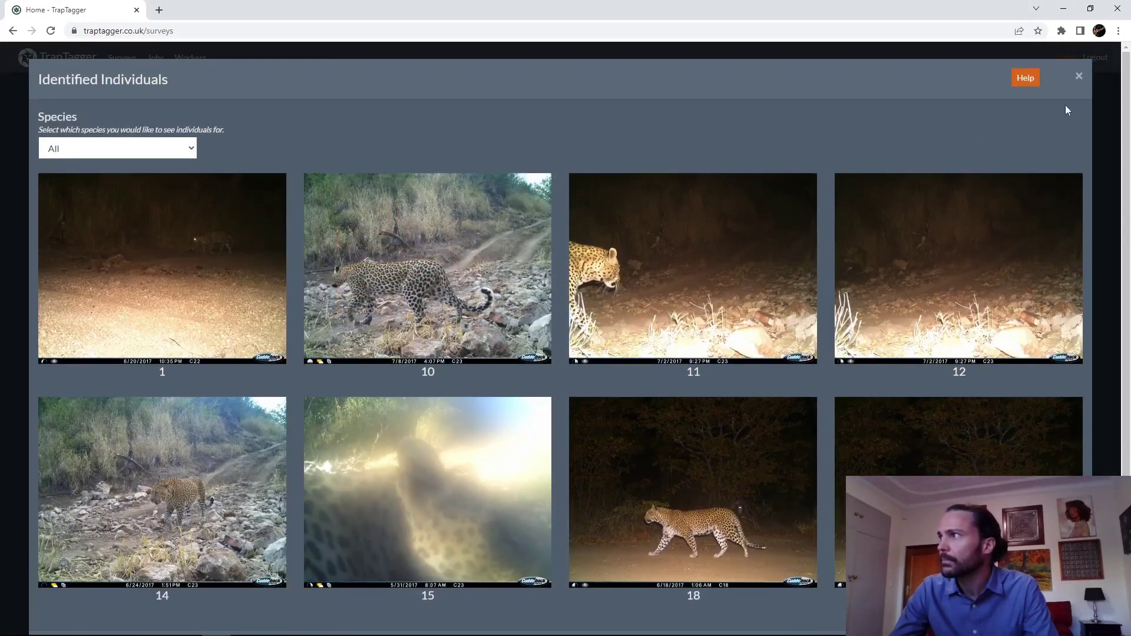
pyautogui.click(1078, 76)
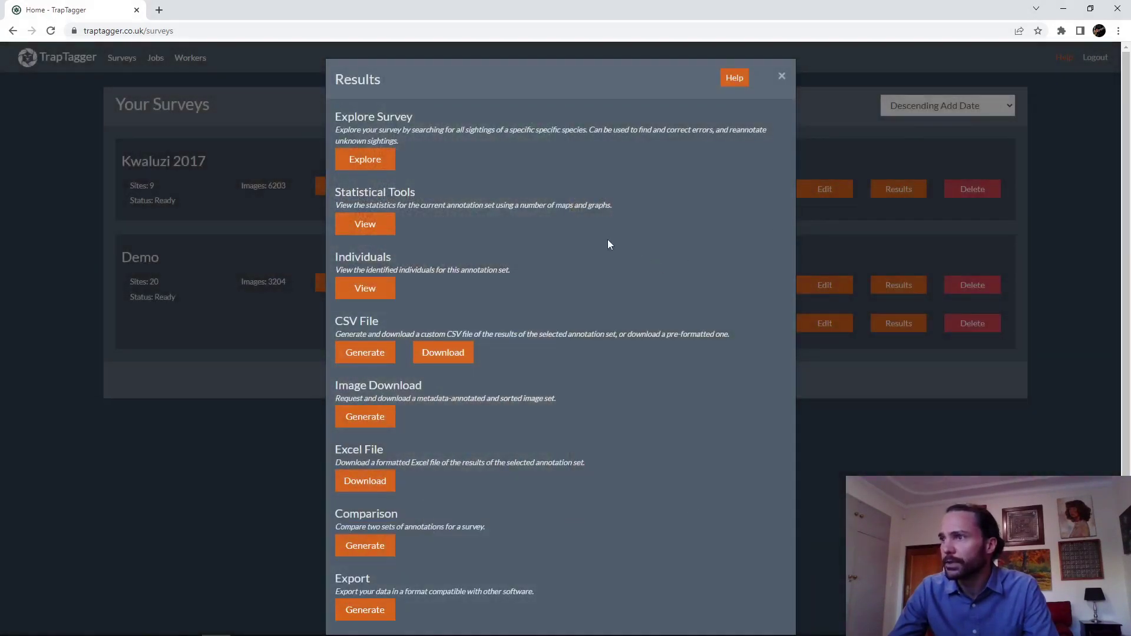
pyautogui.click(447, 353)
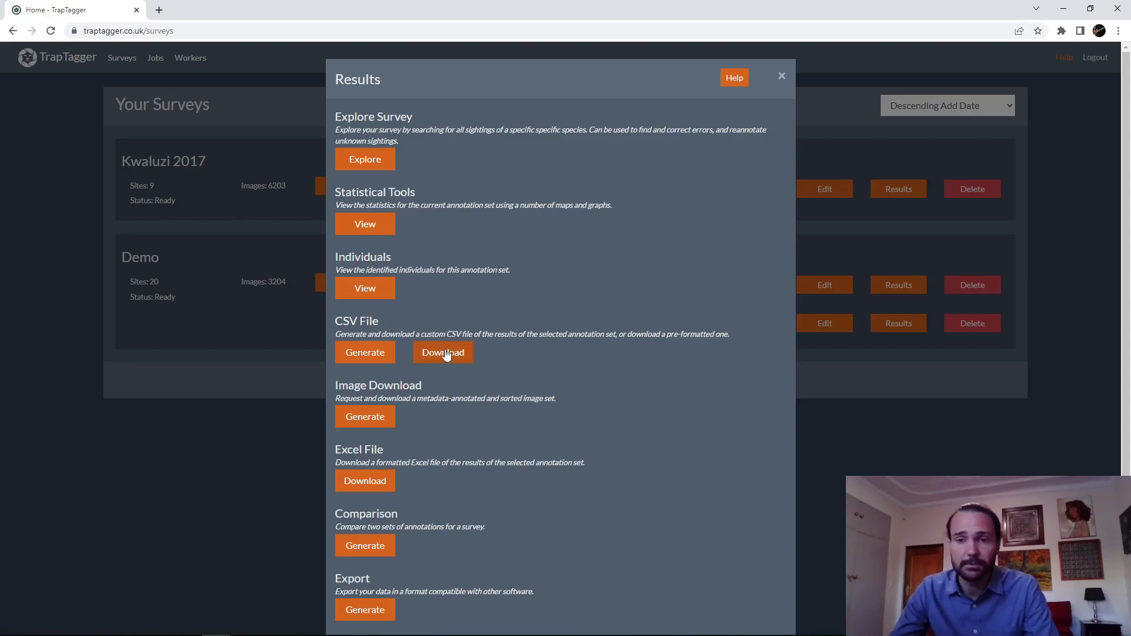
pyautogui.click(441, 353)
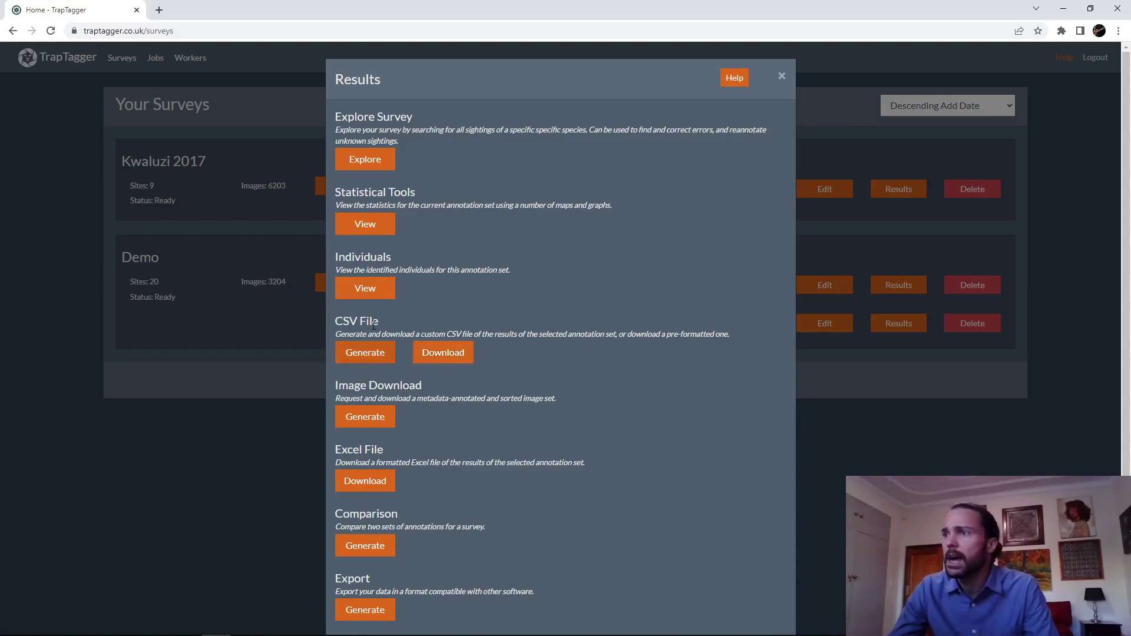
# Step: Start a custom CSV file with rows at the Image level, trying the Rows and List label formats before choosing Columns
pyautogui.click(365, 353)
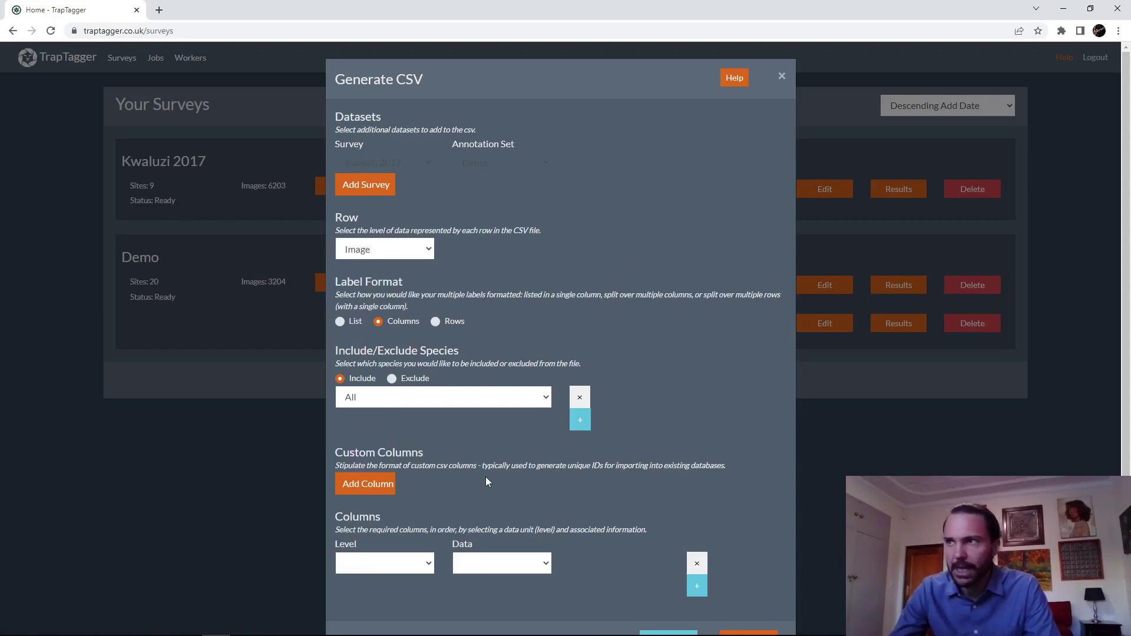
pyautogui.click(373, 249)
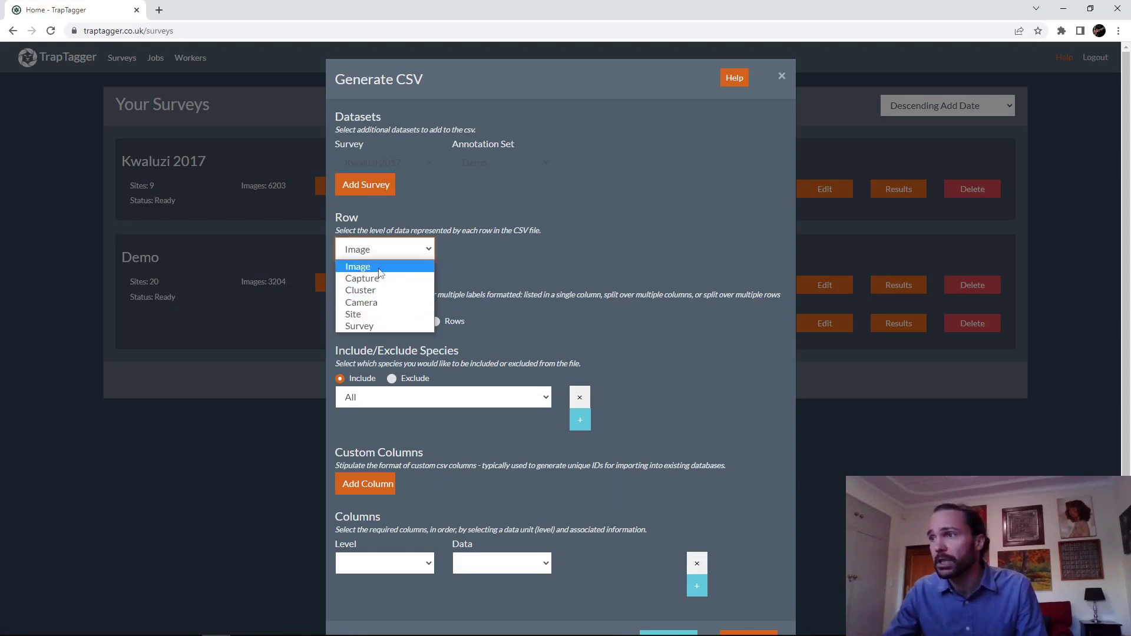
pyautogui.click(378, 267)
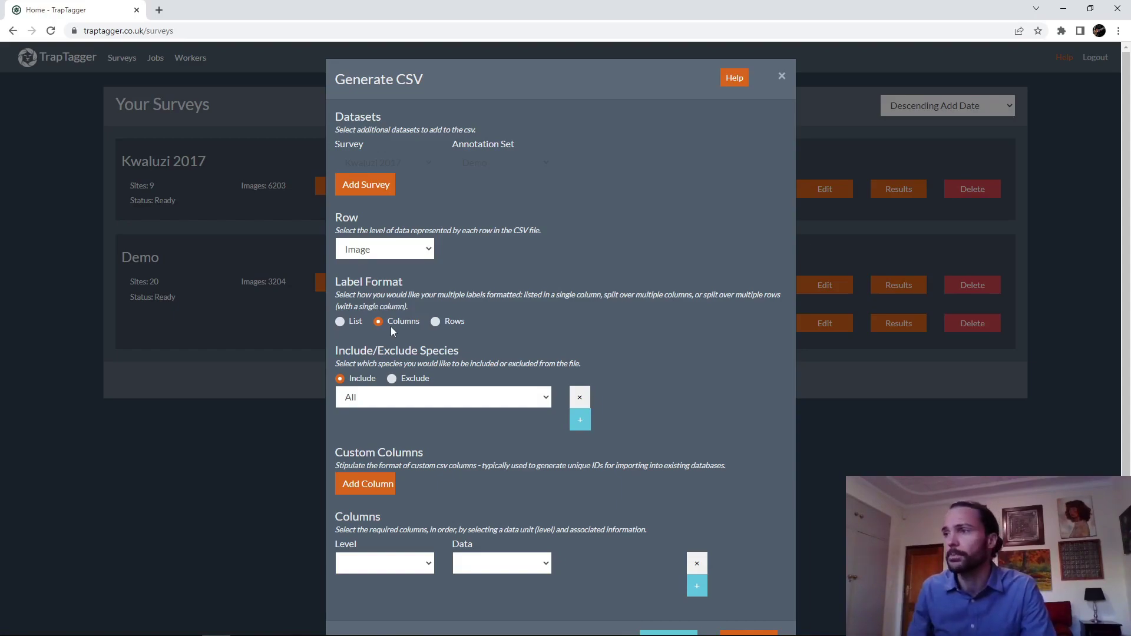
pyautogui.click(454, 321)
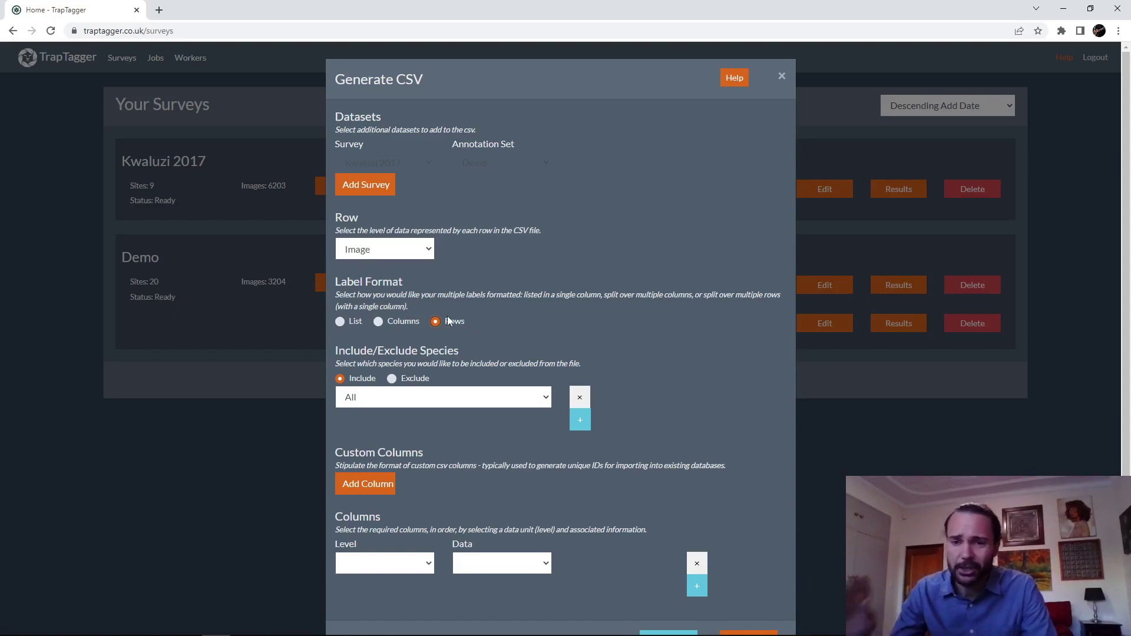
pyautogui.click(351, 324)
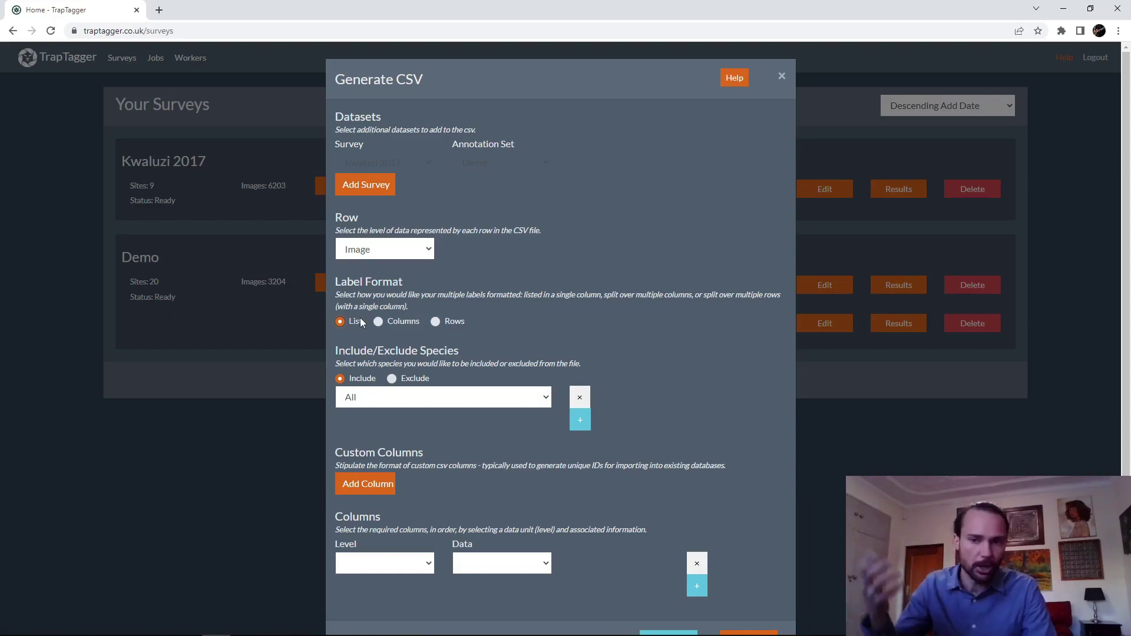
pyautogui.click(398, 321)
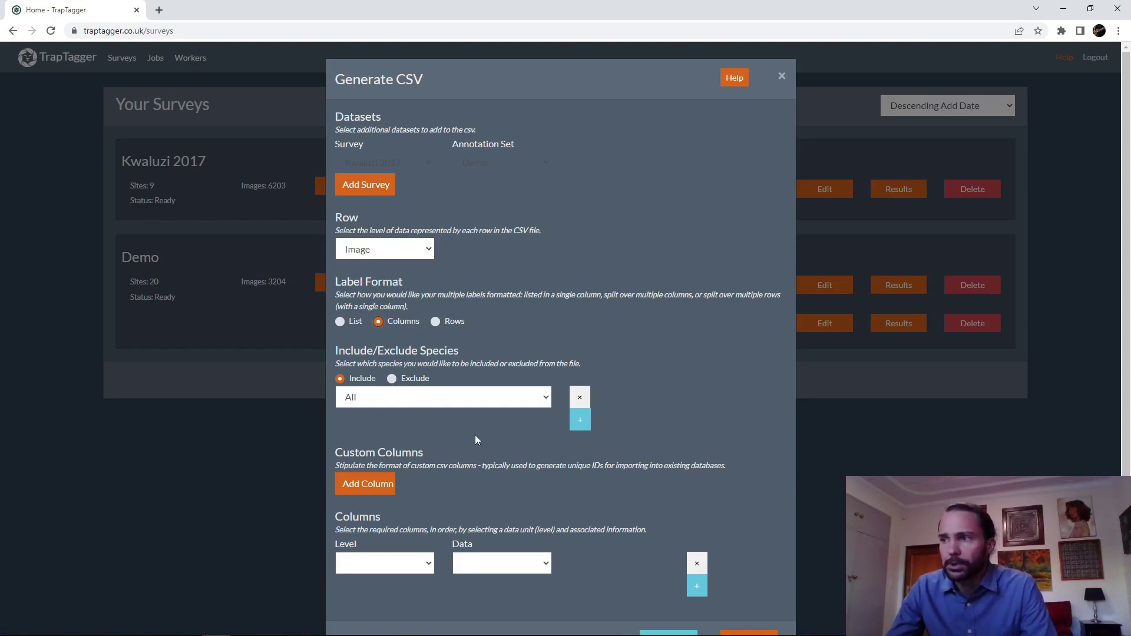
# Step: Add the Site-level Latitude as the second column of the custom CSV
pyautogui.scroll(-1, 475, 437)
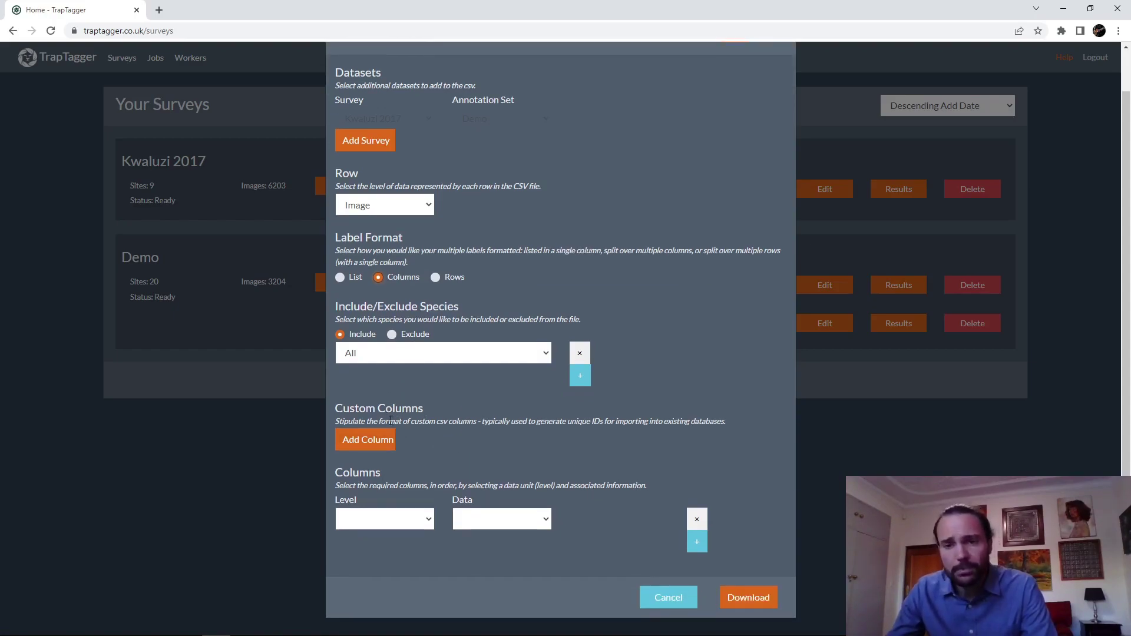
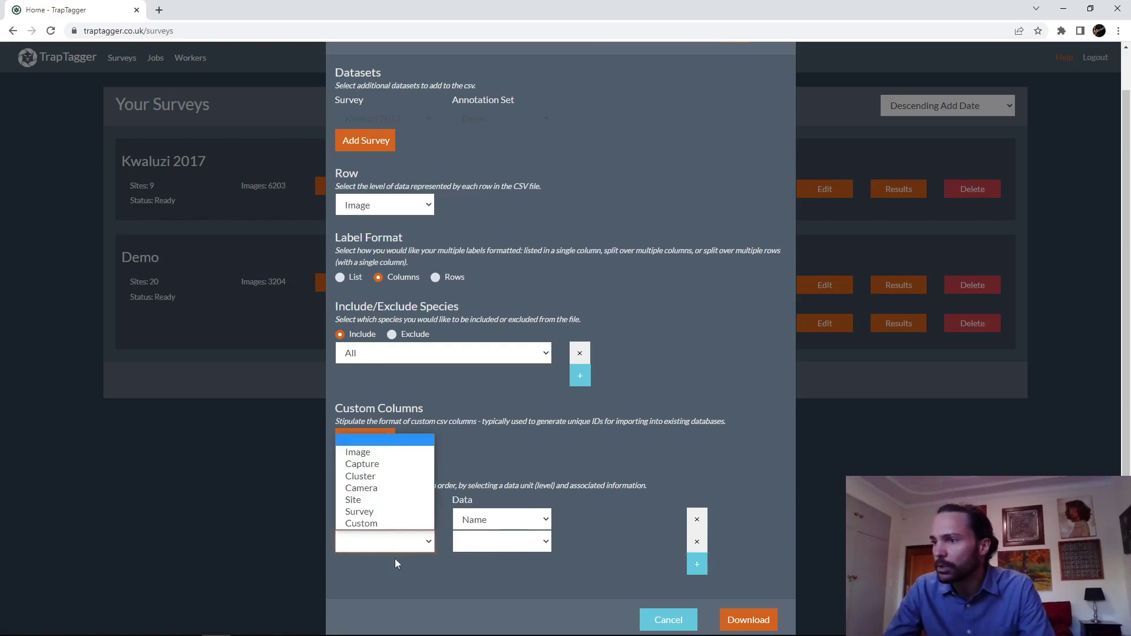
pyautogui.click(377, 499)
pyautogui.click(471, 553)
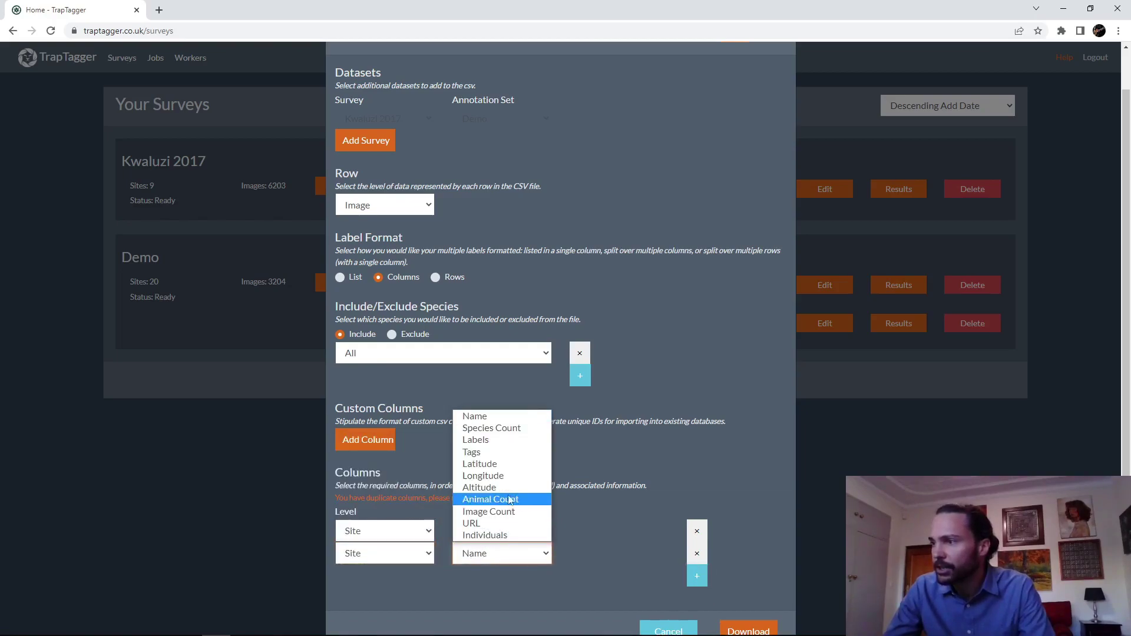
pyautogui.click(479, 464)
# Step: Add the Site-level Longitude as the third column of the custom CSV
pyautogui.click(683, 566)
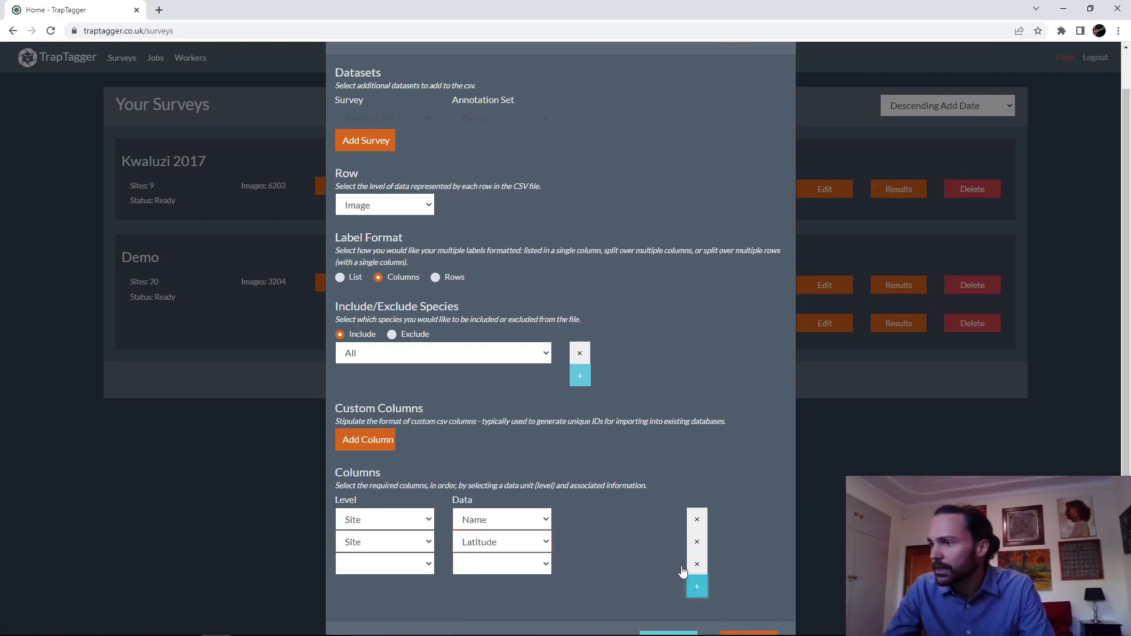
pyautogui.click(412, 564)
pyautogui.click(377, 522)
pyautogui.click(501, 575)
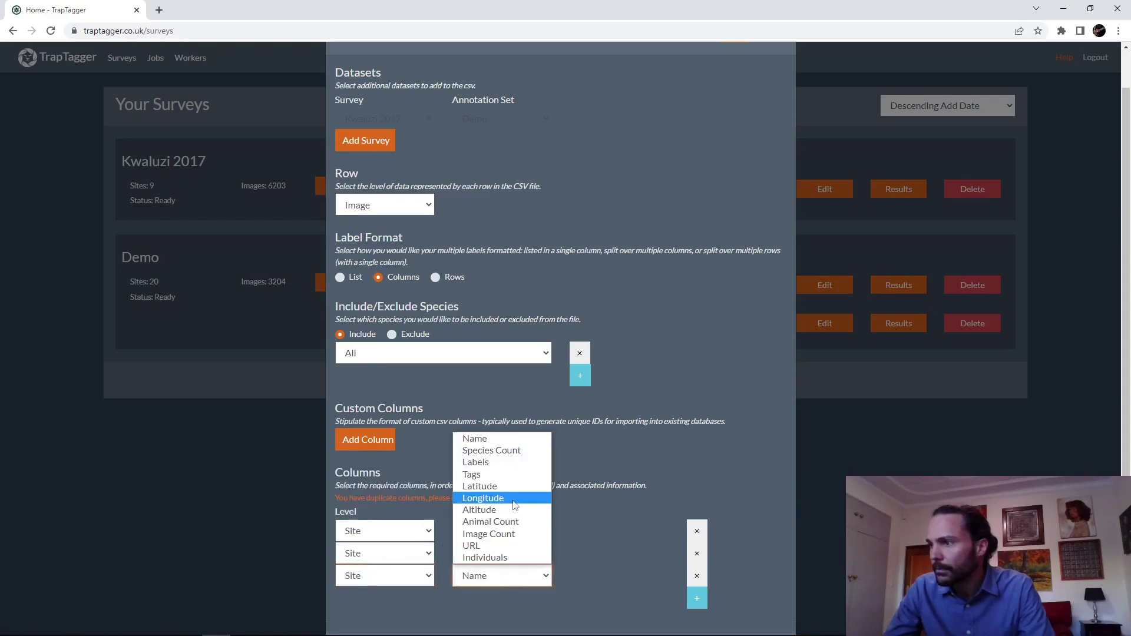
pyautogui.click(483, 498)
# Step: Add the Image-level Timestamp as the fourth column of the custom CSV
pyautogui.scroll(-1, 576, 525)
pyautogui.click(698, 548)
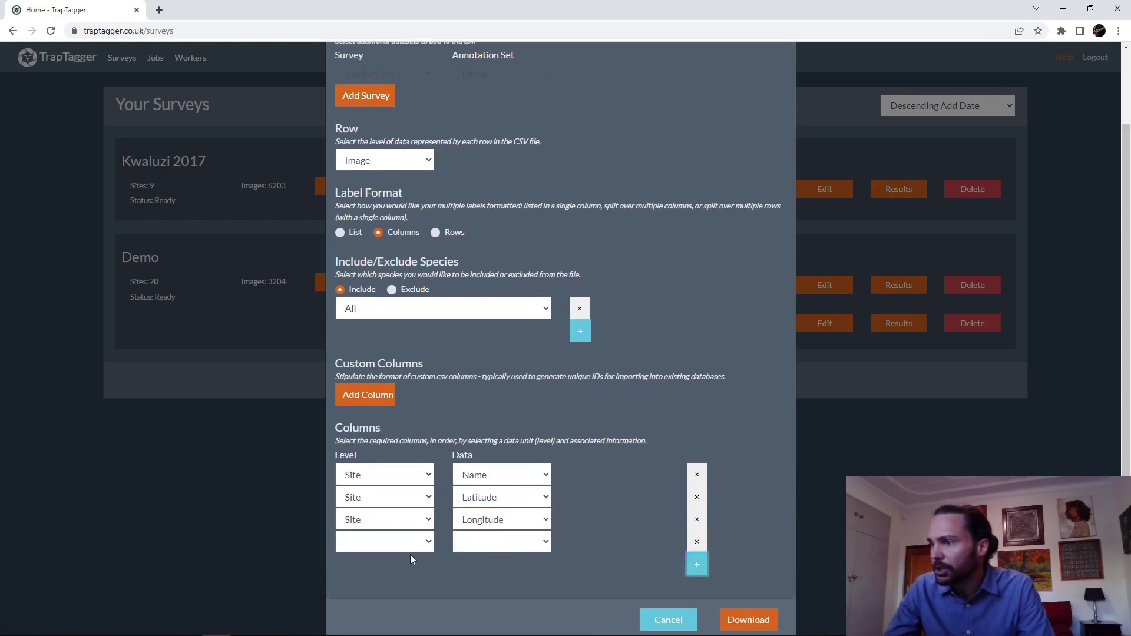
pyautogui.click(410, 549)
pyautogui.click(406, 439)
pyautogui.click(501, 542)
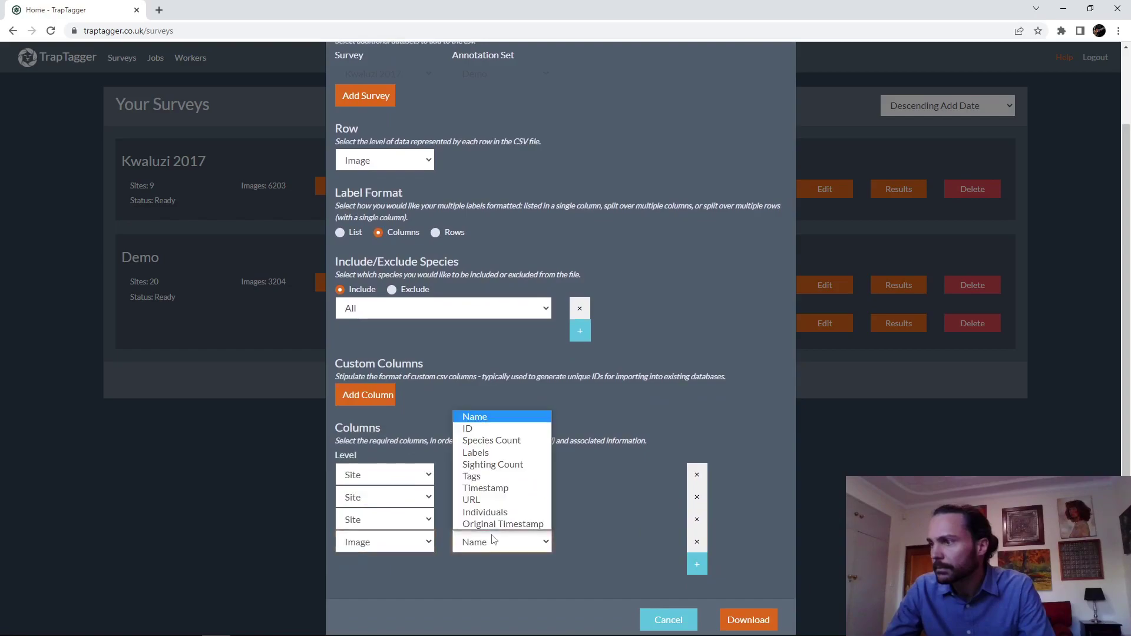
pyautogui.click(495, 488)
# Step: Add the Image-level Labels as the fifth column of the custom CSV
pyautogui.click(697, 565)
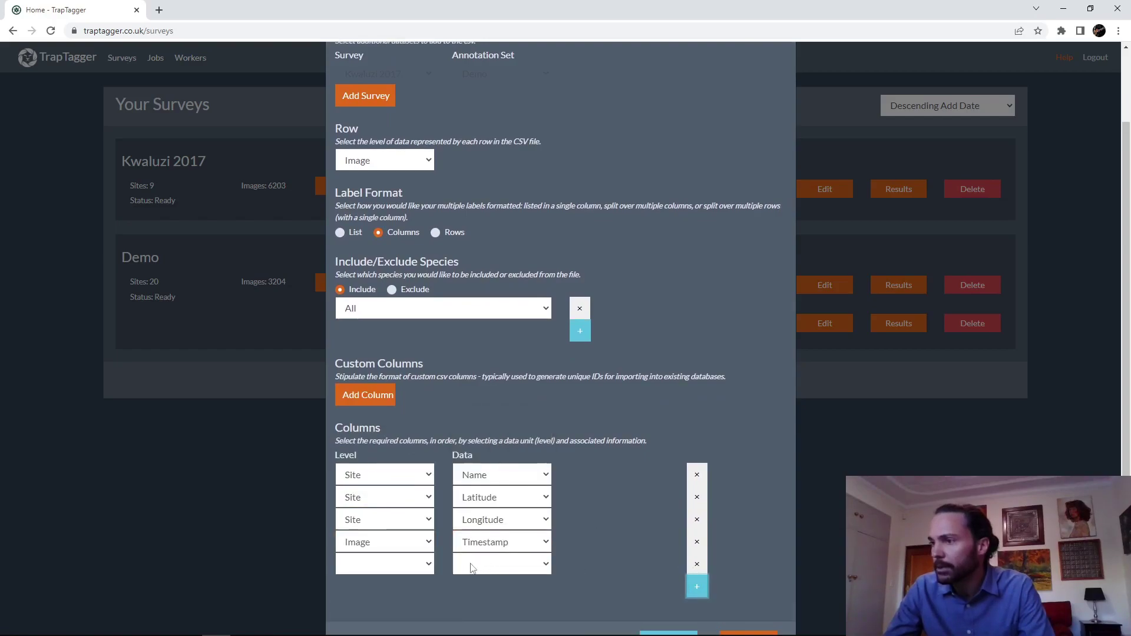
pyautogui.click(412, 564)
pyautogui.click(356, 472)
pyautogui.click(488, 565)
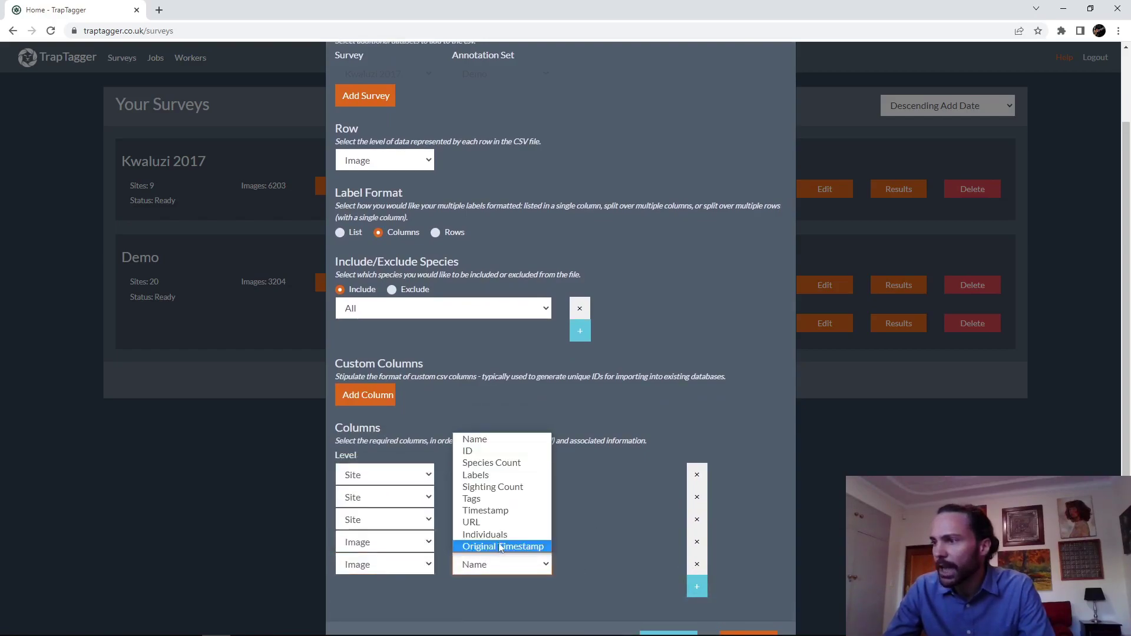
pyautogui.click(510, 476)
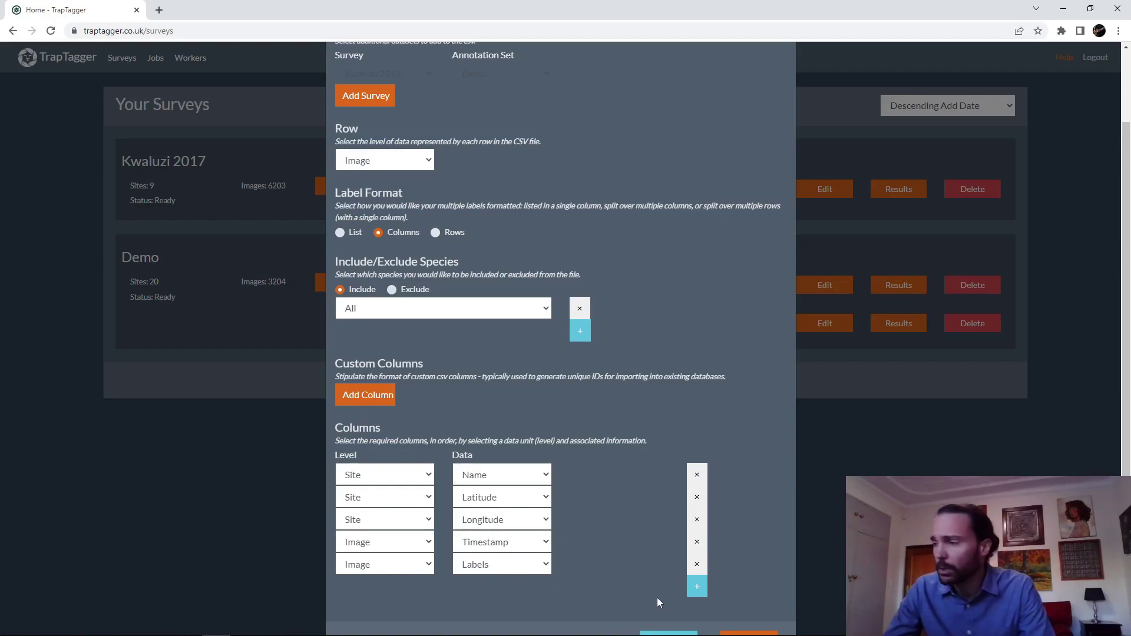
# Step: Add the Image-level Sighting Count as the sixth column of the custom CSV
pyautogui.click(696, 586)
pyautogui.click(406, 586)
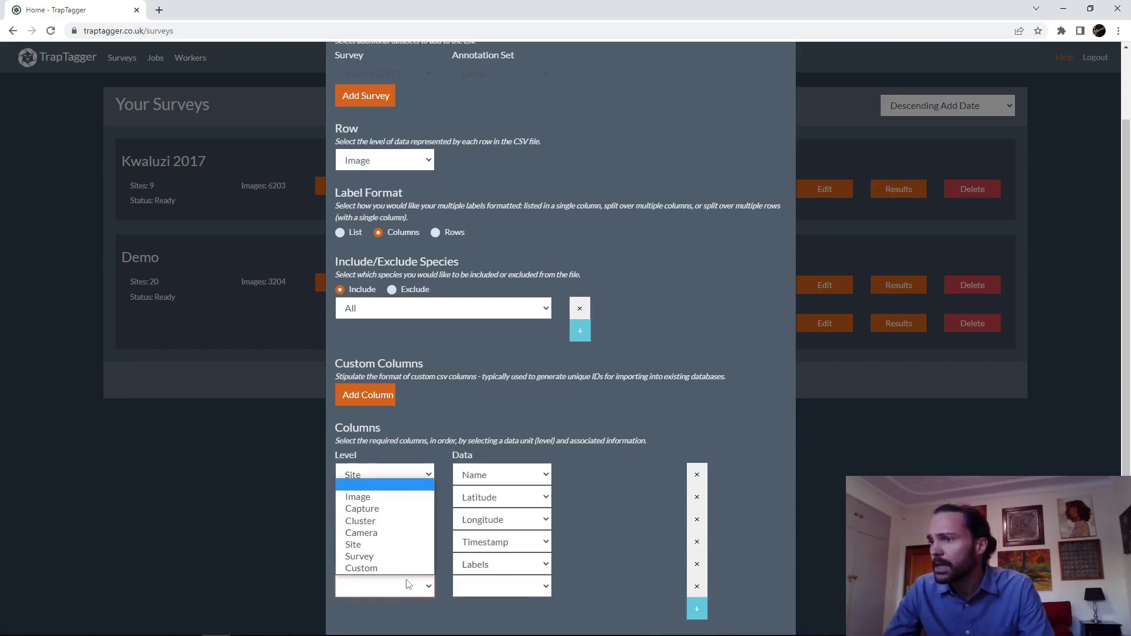
pyautogui.click(398, 501)
pyautogui.click(485, 589)
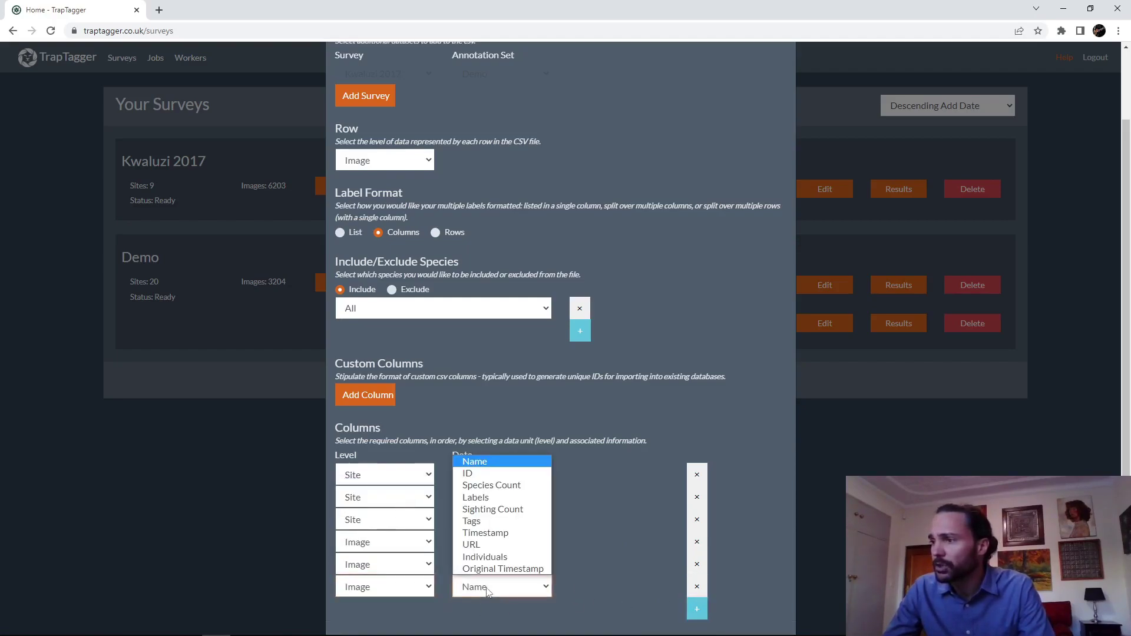
pyautogui.click(499, 512)
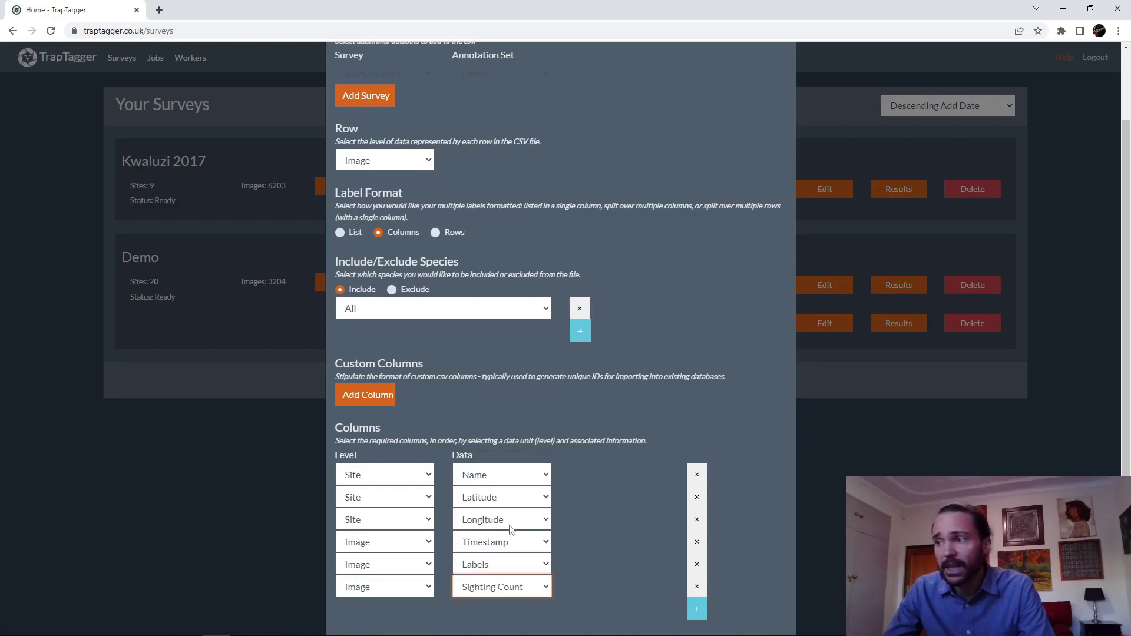
# Step: Add the Image-level URL as the seventh column of the custom CSV
pyautogui.click(599, 521)
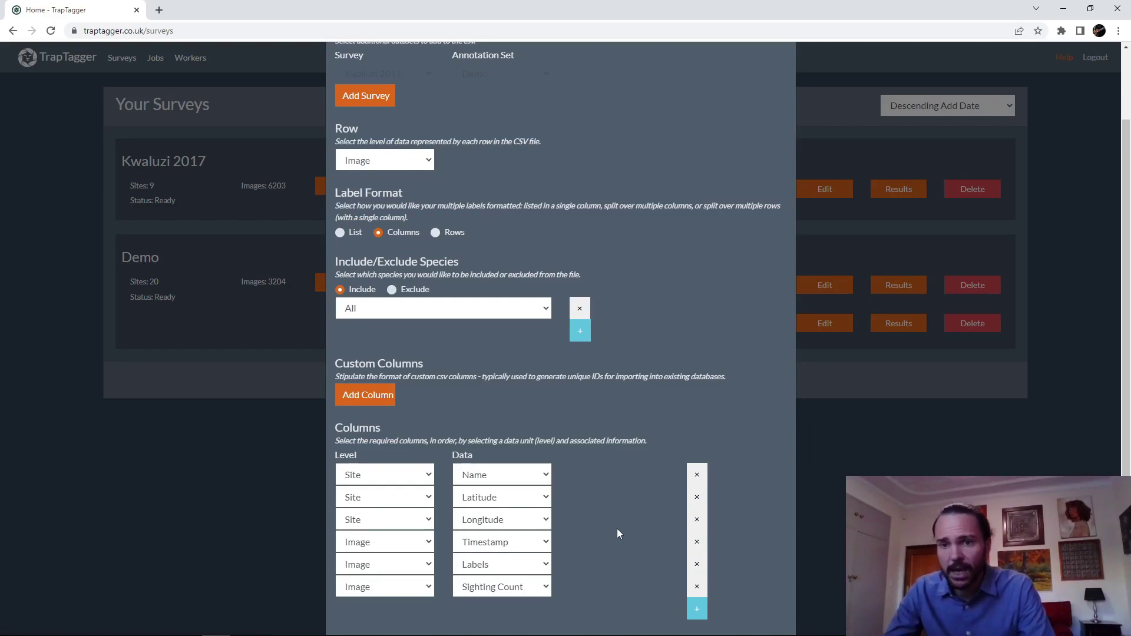
pyautogui.scroll(-2, 633, 530)
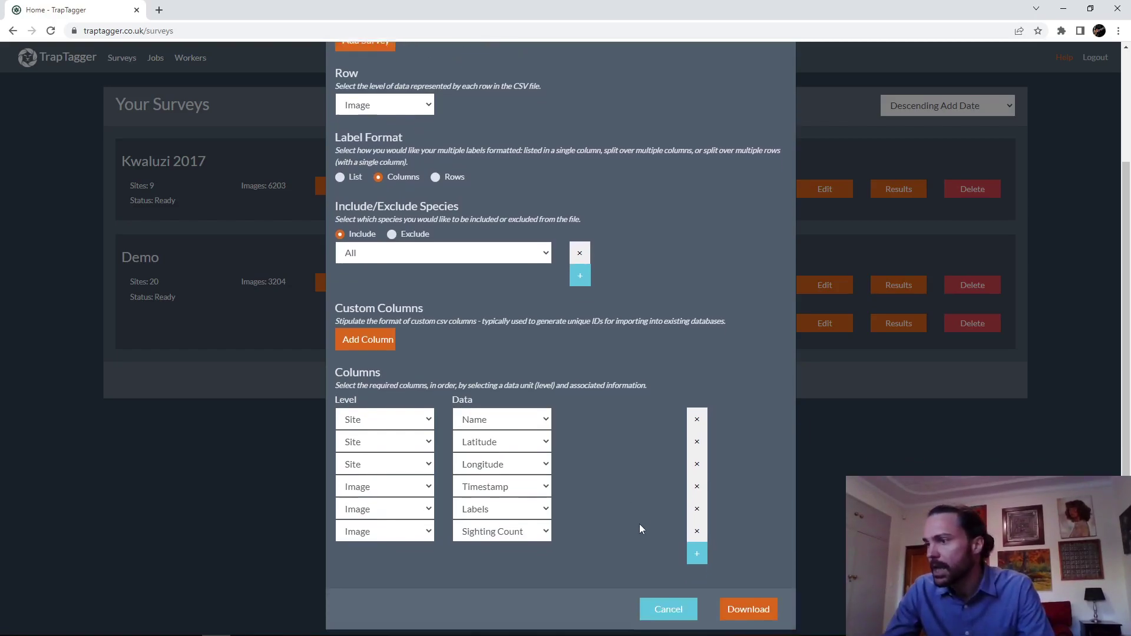
pyautogui.click(697, 541)
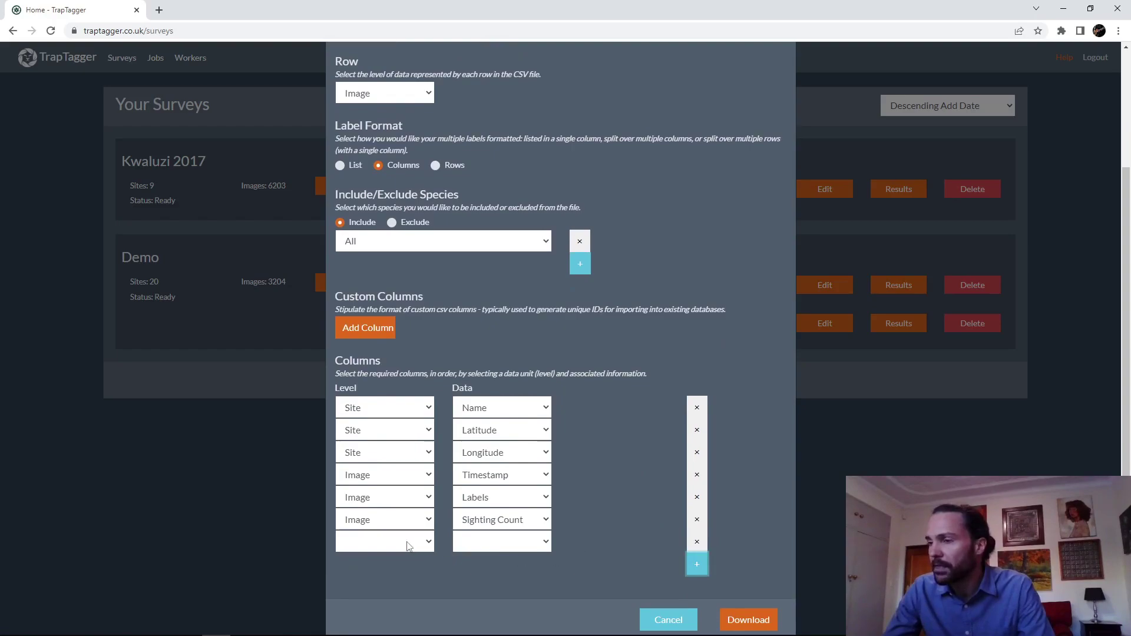
pyautogui.click(410, 542)
pyautogui.click(393, 452)
pyautogui.click(484, 548)
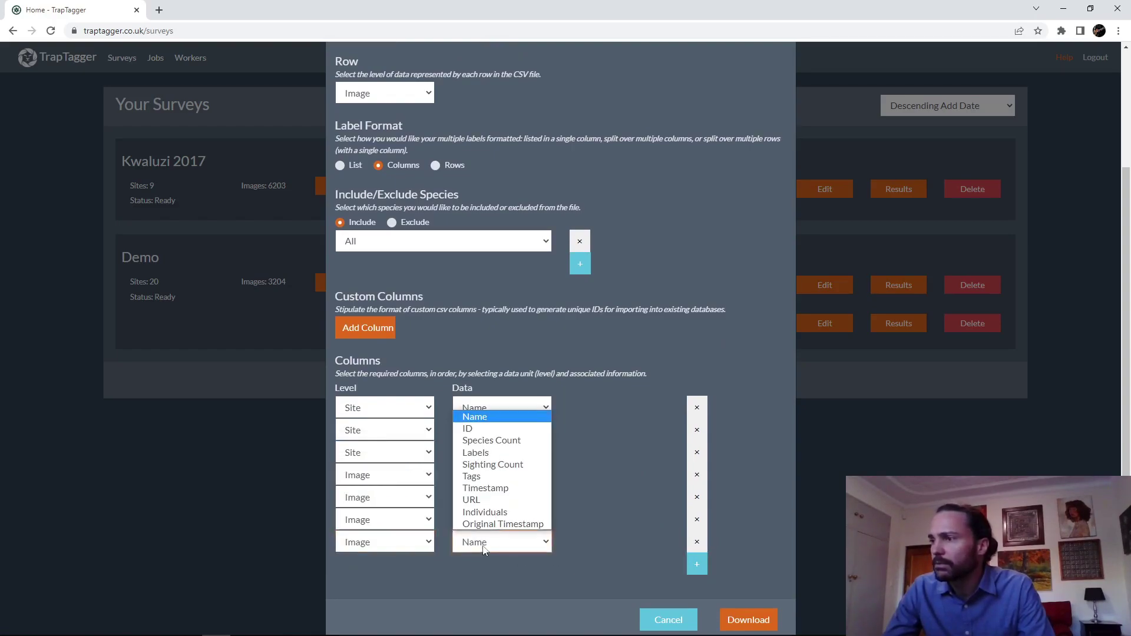
pyautogui.click(495, 501)
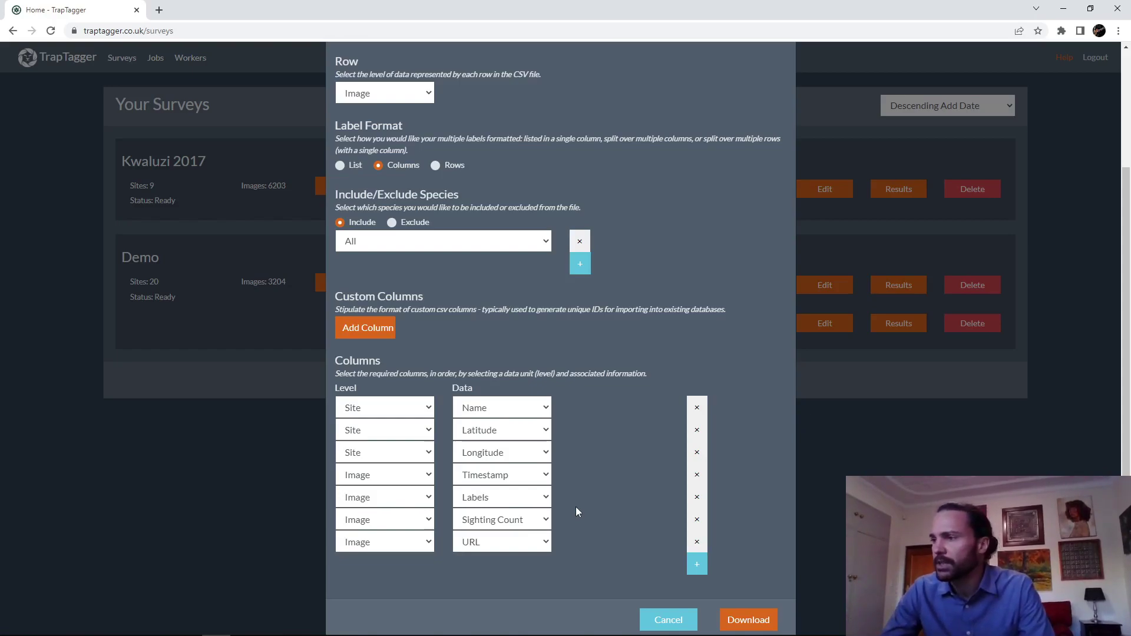
# Step: Download the custom CSV for the Kwaluzi 2017 Demo annotation set and dismiss the wait notice
pyautogui.scroll(-1, 603, 520)
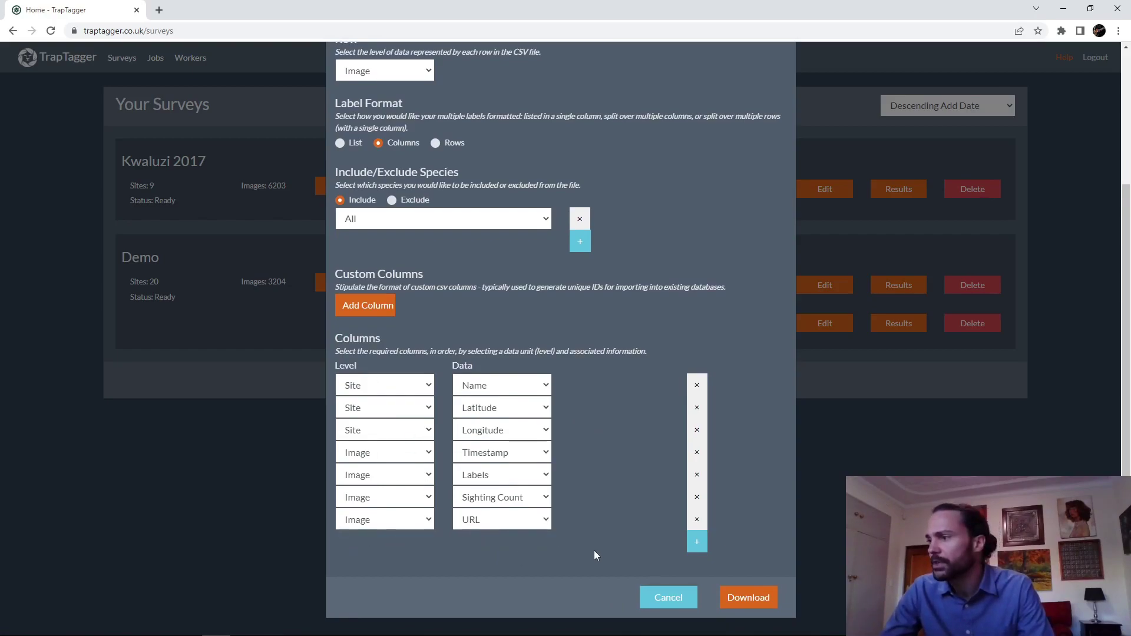
pyautogui.click(743, 597)
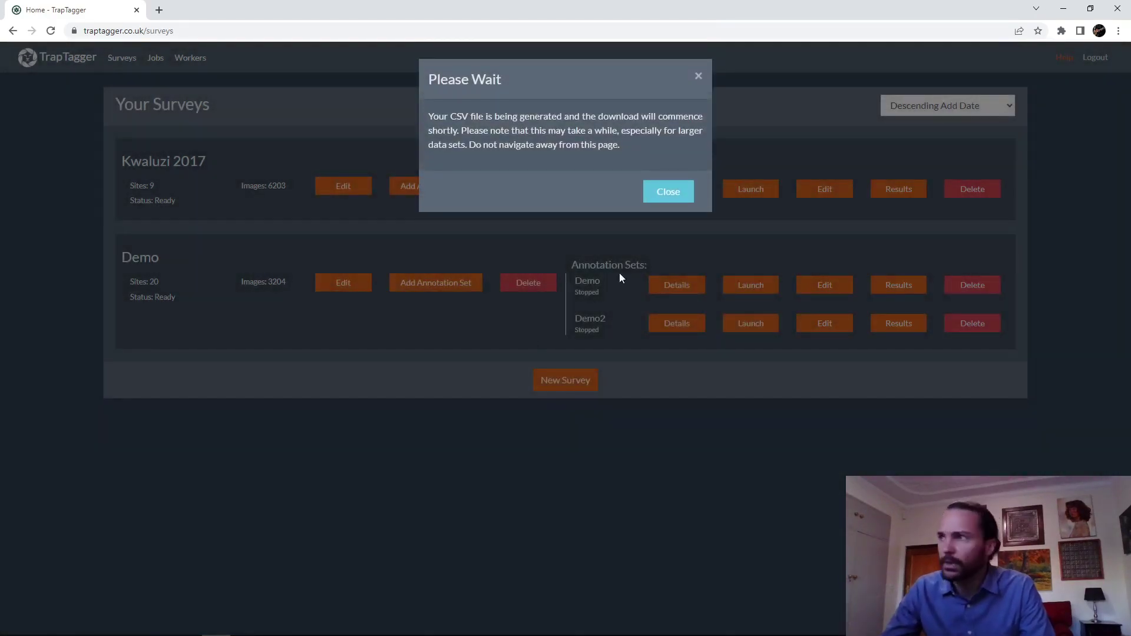
pyautogui.click(664, 194)
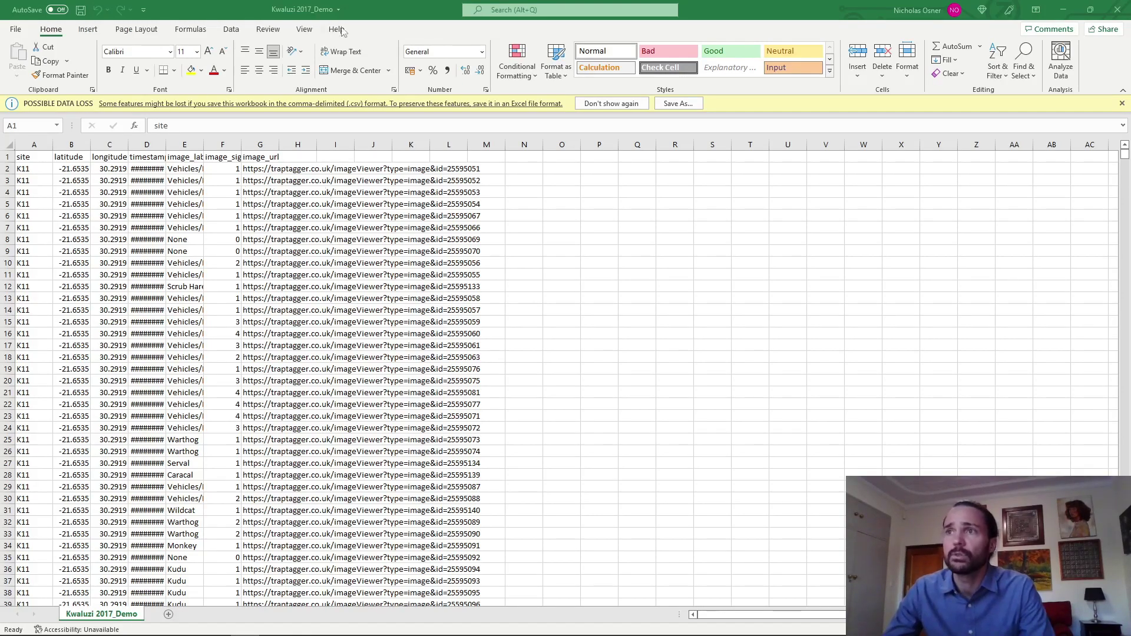
# Step: Widen the timestamp and first image label columns of the exported CSV in Excel to read their contents
pyautogui.click(161, 144)
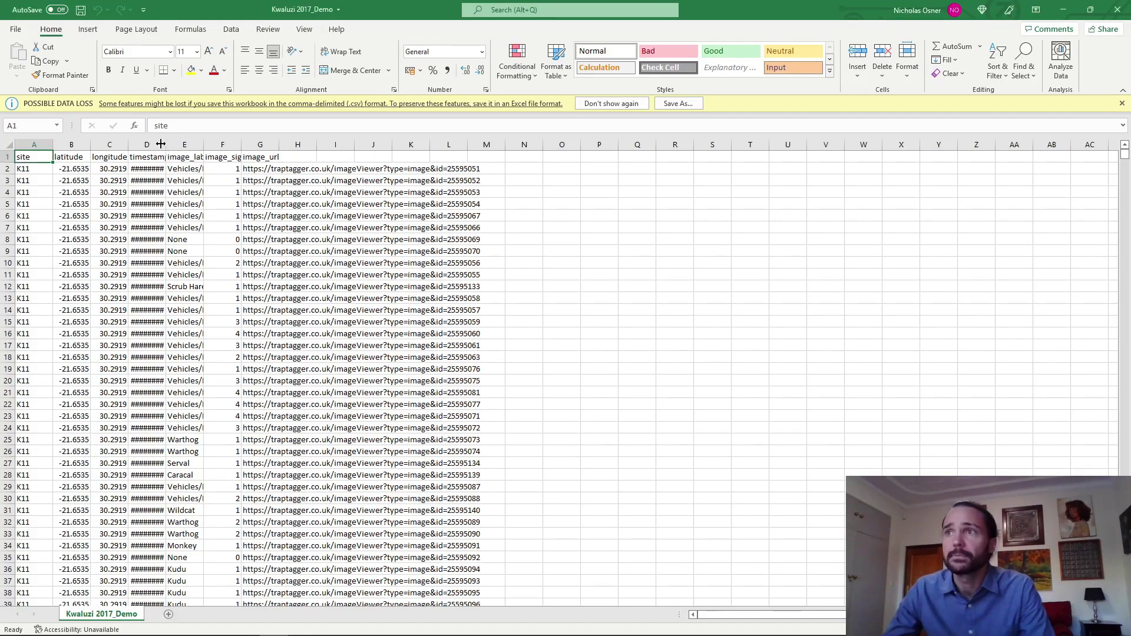
pyautogui.moveTo(161, 144); pyautogui.dragTo(225, 147)
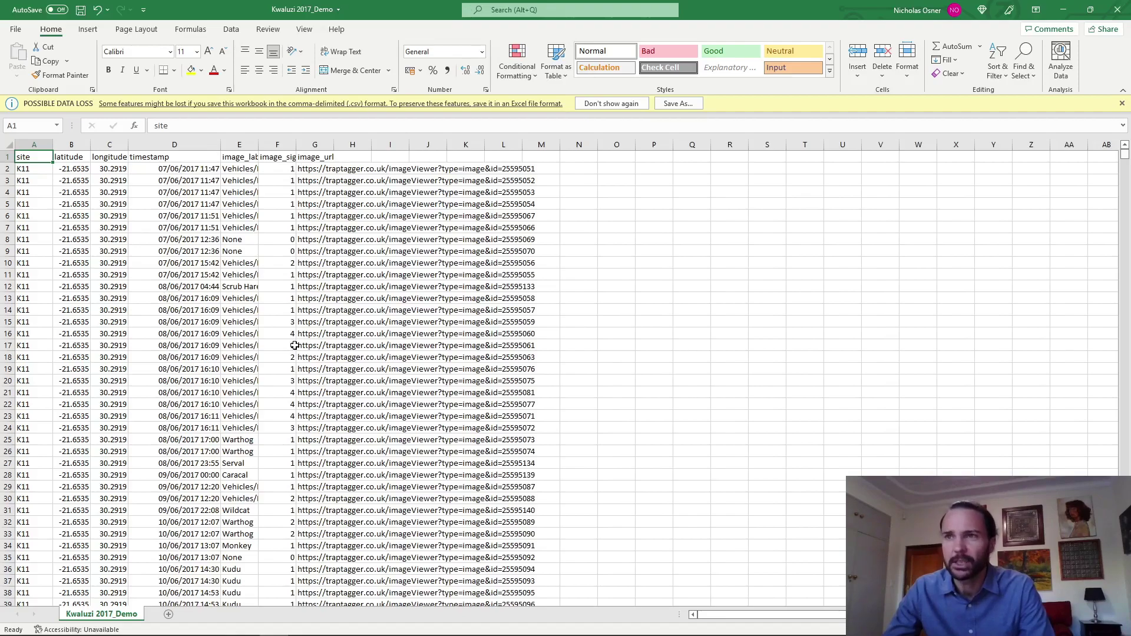
pyautogui.click(34, 172)
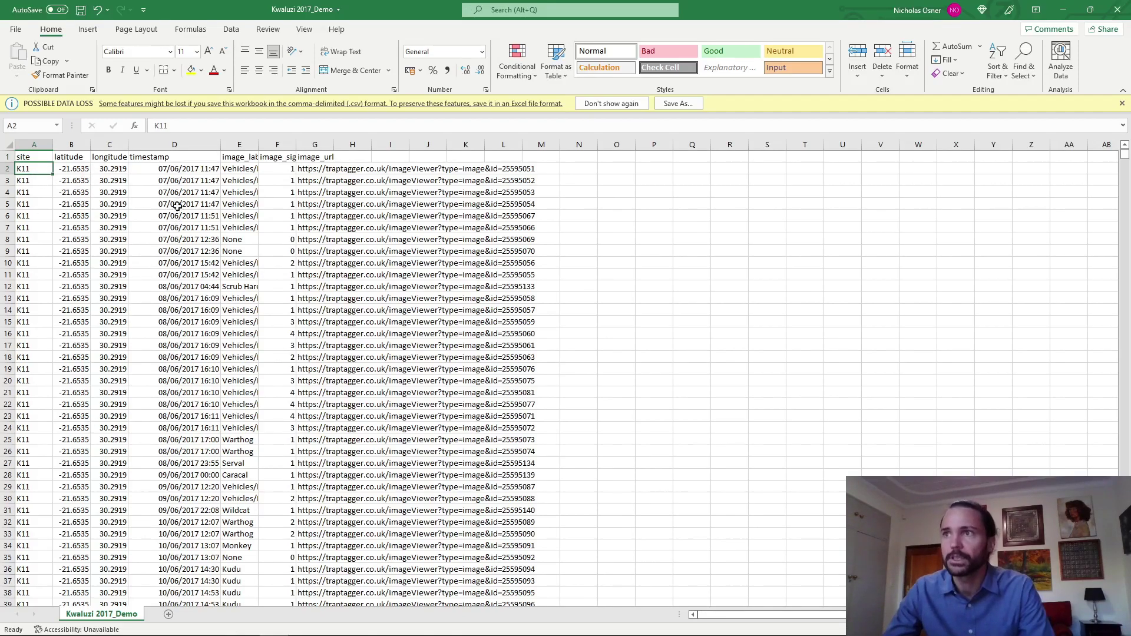
pyautogui.click(238, 169)
pyautogui.moveTo(258, 144); pyautogui.dragTo(292, 145)
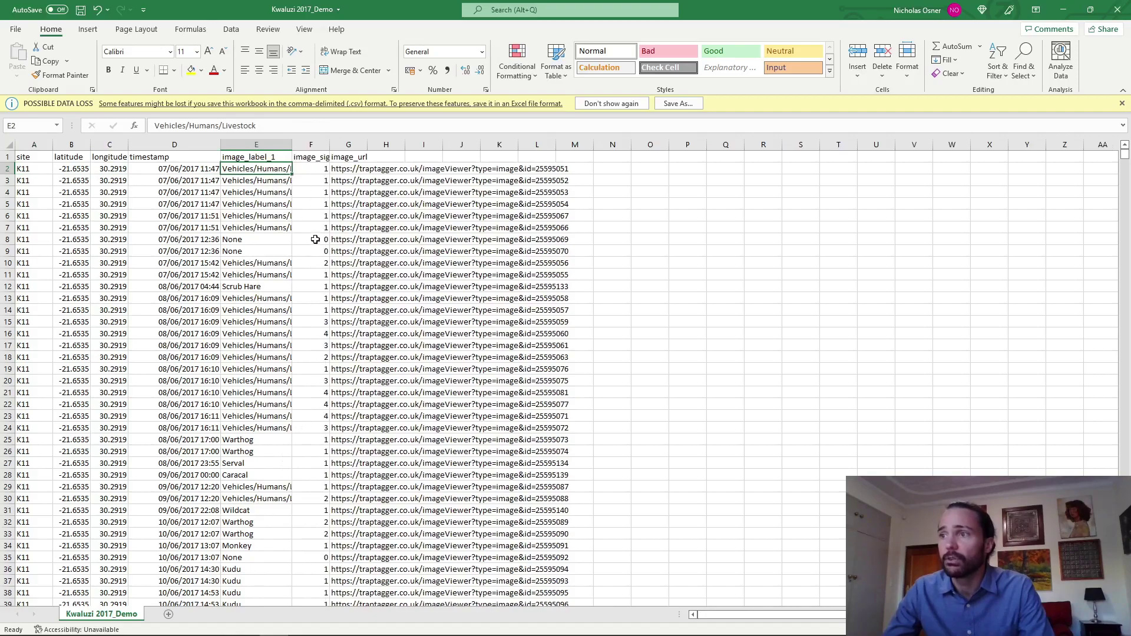
# Step: Examine the label and image URL of the Serval record in row 27, and close the workbook without saving
pyautogui.click(301, 464)
pyautogui.click(274, 465)
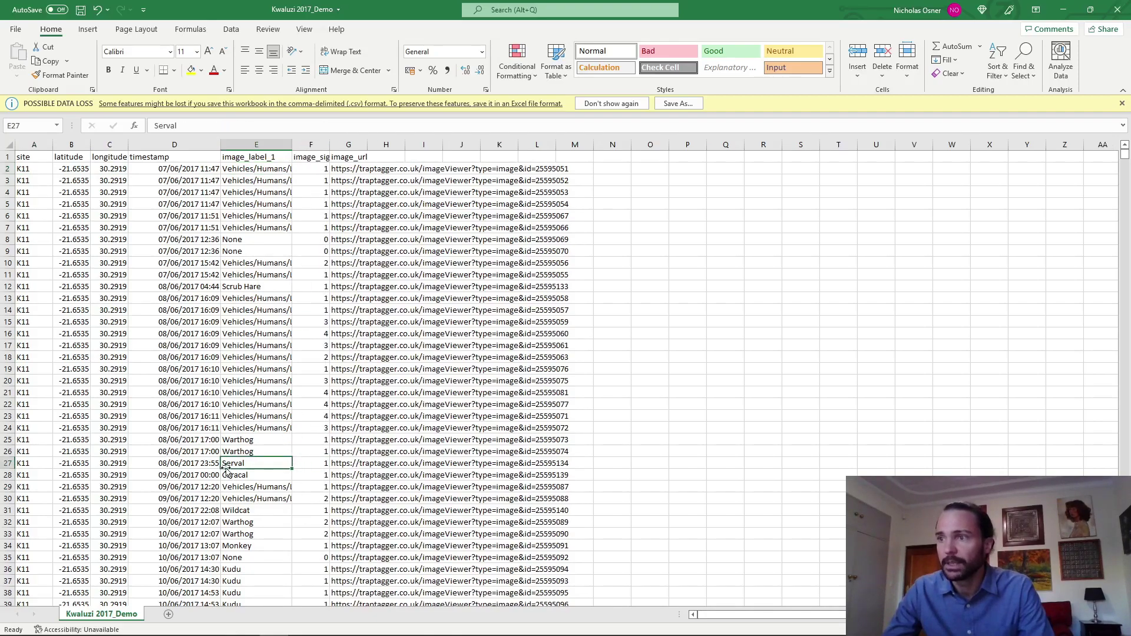
pyautogui.click(362, 466)
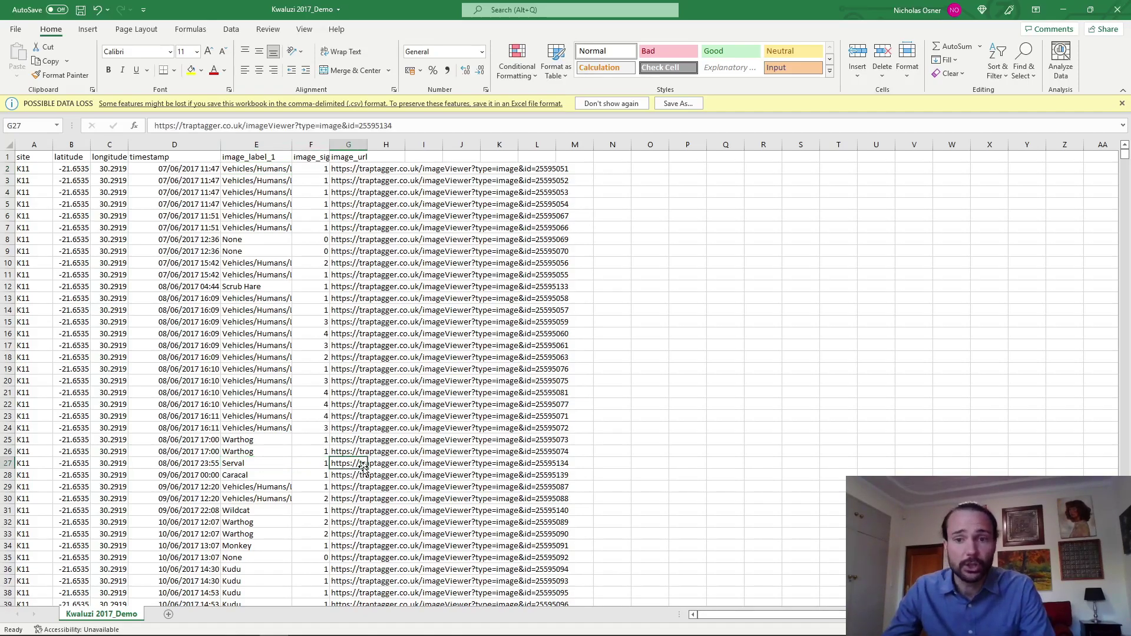
pyautogui.click(1125, 7)
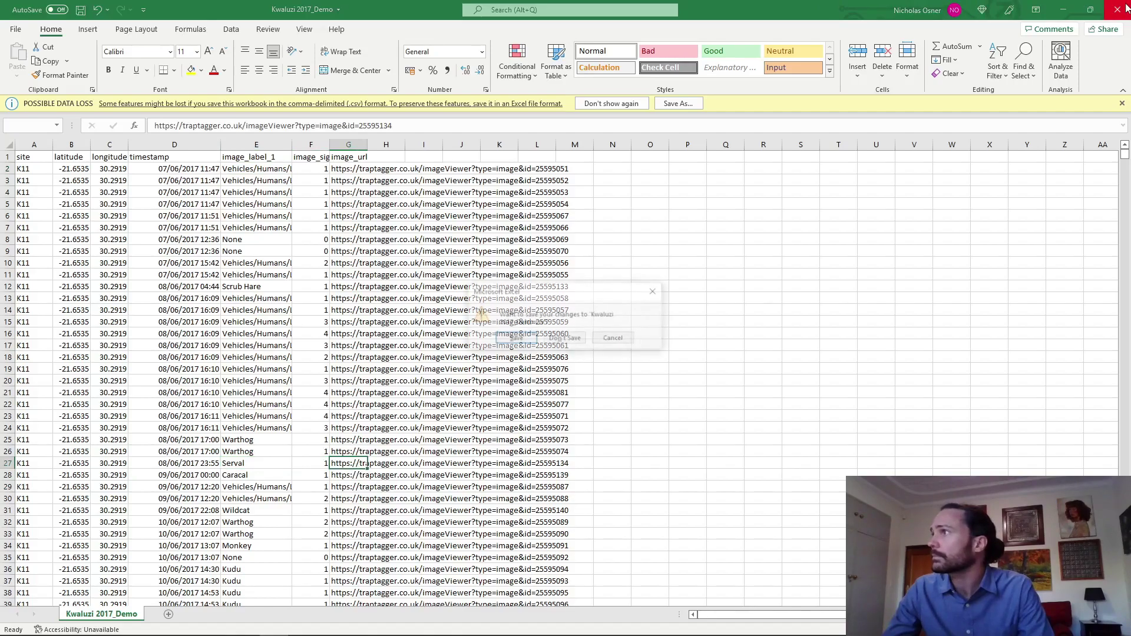
pyautogui.click(565, 338)
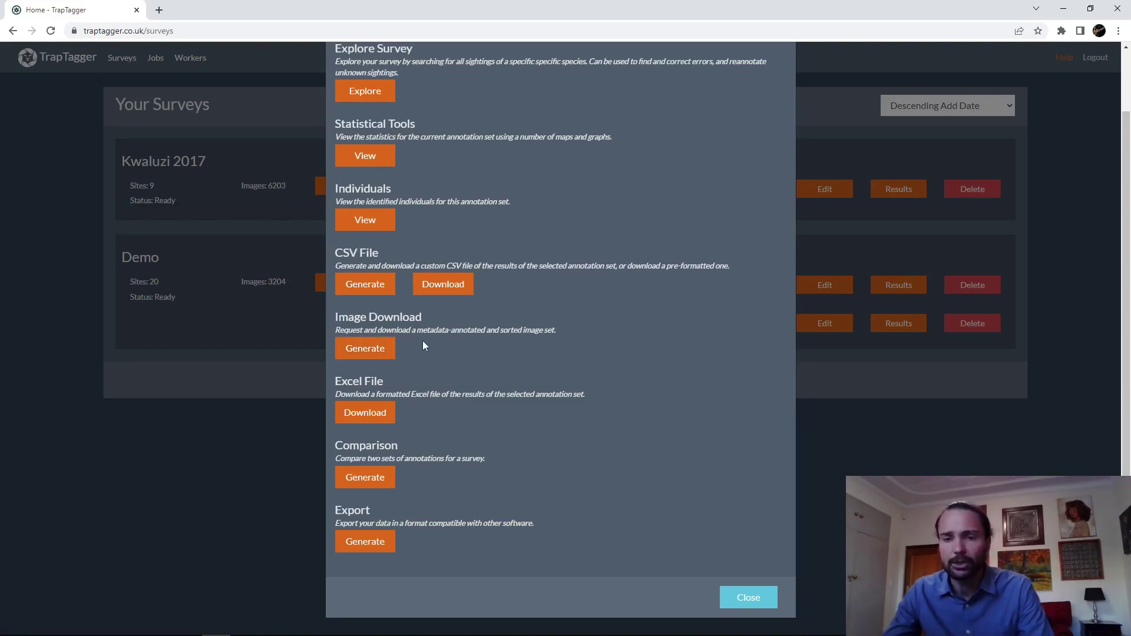
# Step: Open the image download options for the annotation set and set the first species filter to Leopard
pyautogui.click(390, 350)
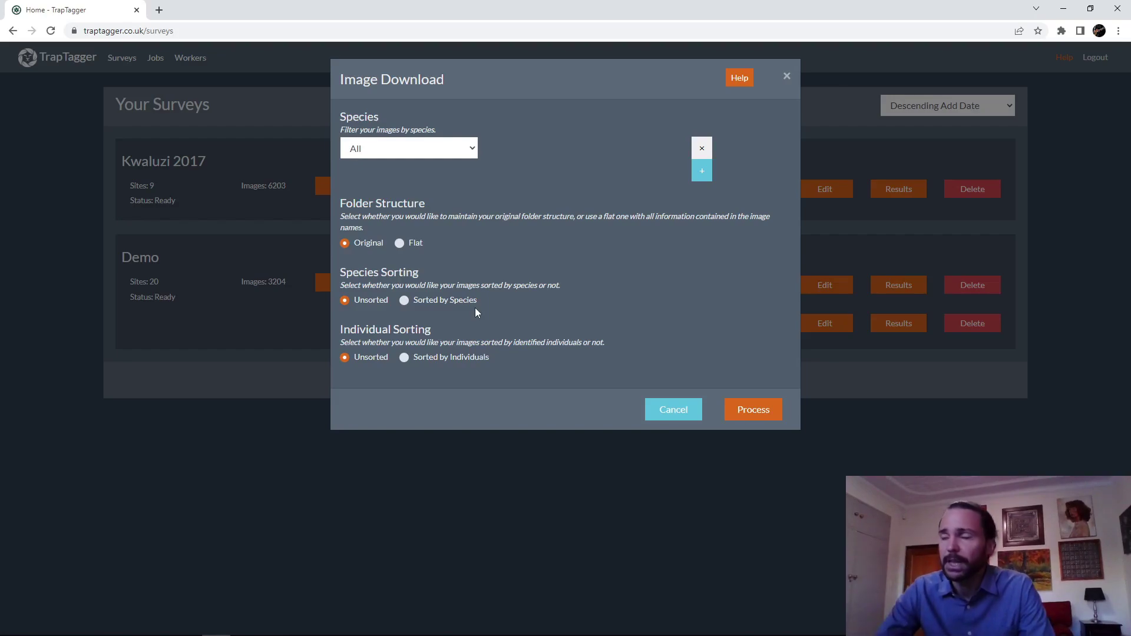
pyautogui.click(419, 151)
pyautogui.click(420, 150)
pyautogui.click(409, 154)
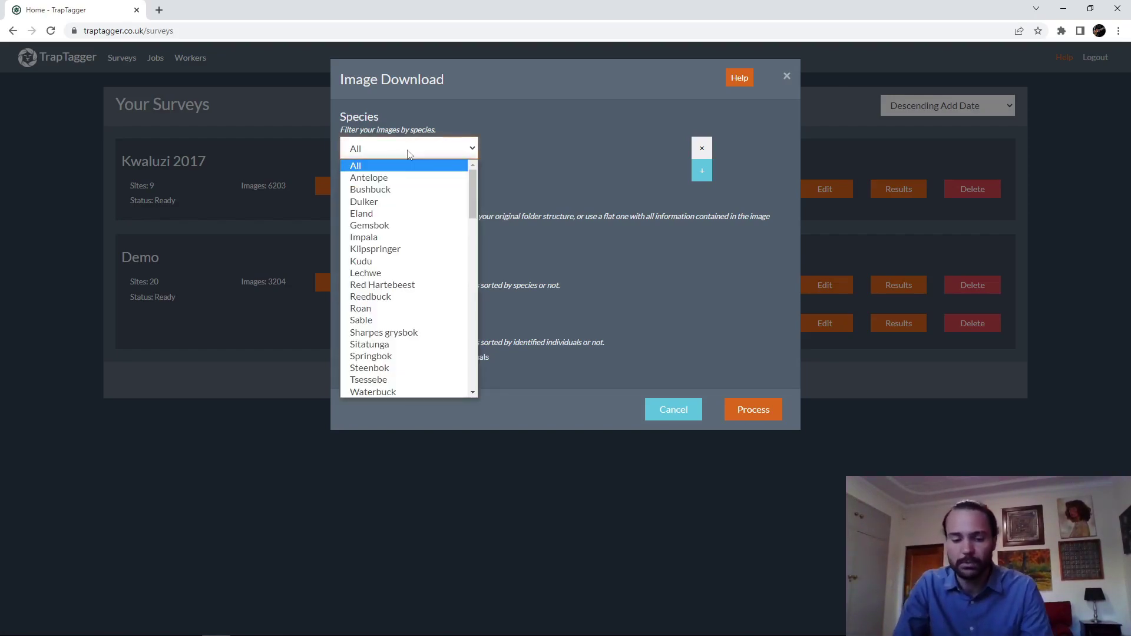
pyautogui.write('leo')
pyautogui.press('Return')
# Step: Add Lion as a second species filter for the image download
pyautogui.click(702, 171)
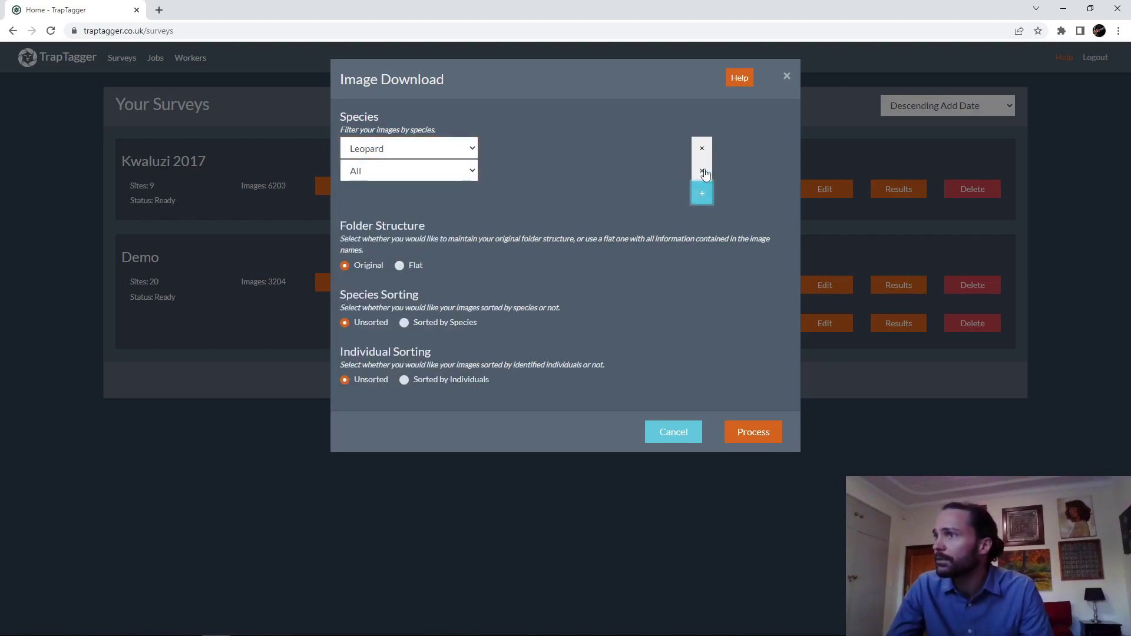
pyautogui.click(451, 172)
pyautogui.write('li')
pyautogui.press('Return')
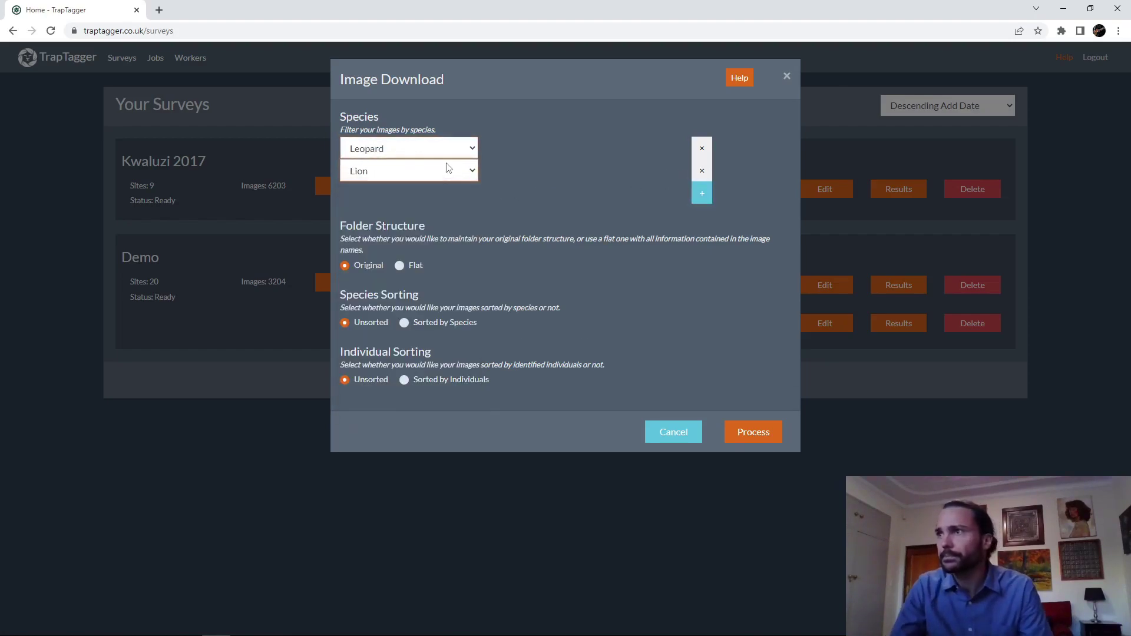
pyautogui.click(391, 223)
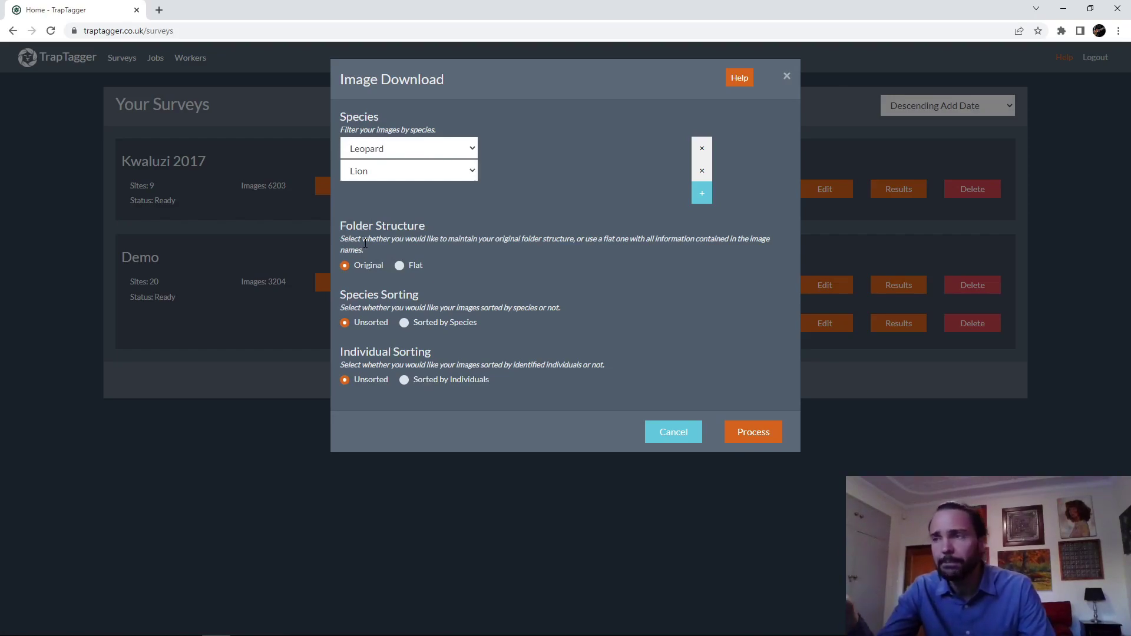
# Step: Request the image set with a flat folder structure, sorted by species and by individuals, and dismiss the confirmation
pyautogui.click(415, 266)
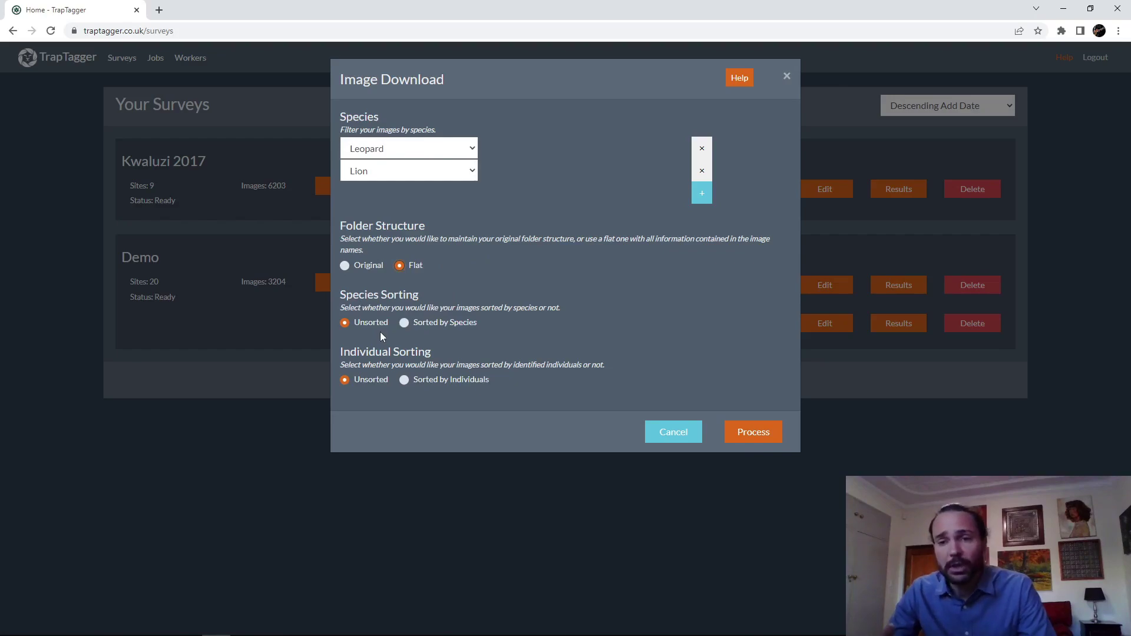
pyautogui.click(412, 322)
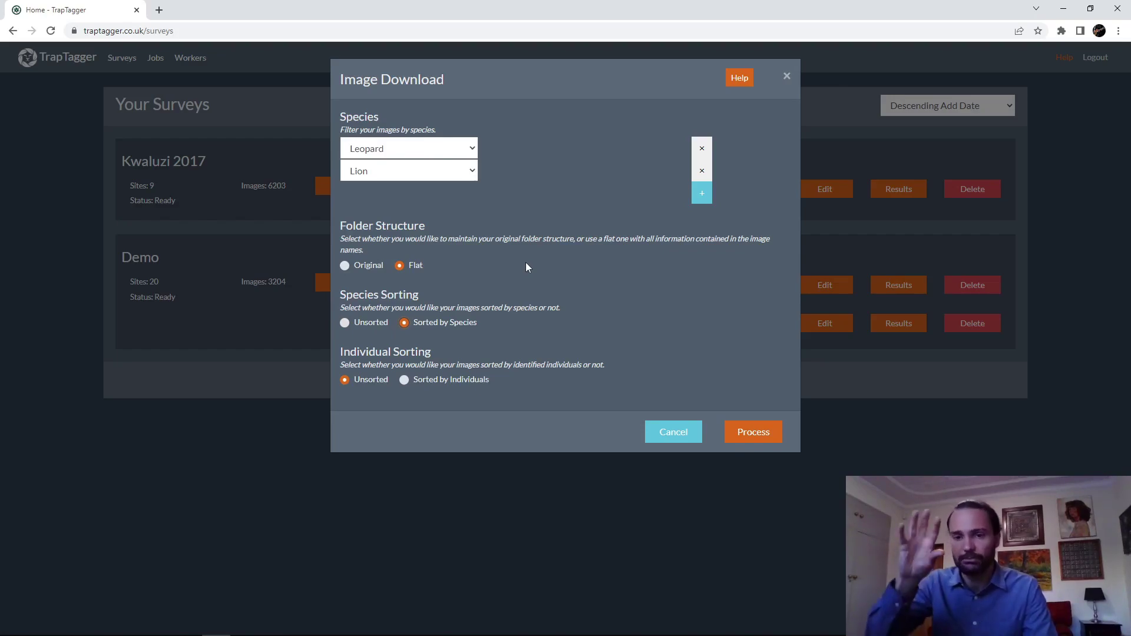
pyautogui.click(458, 379)
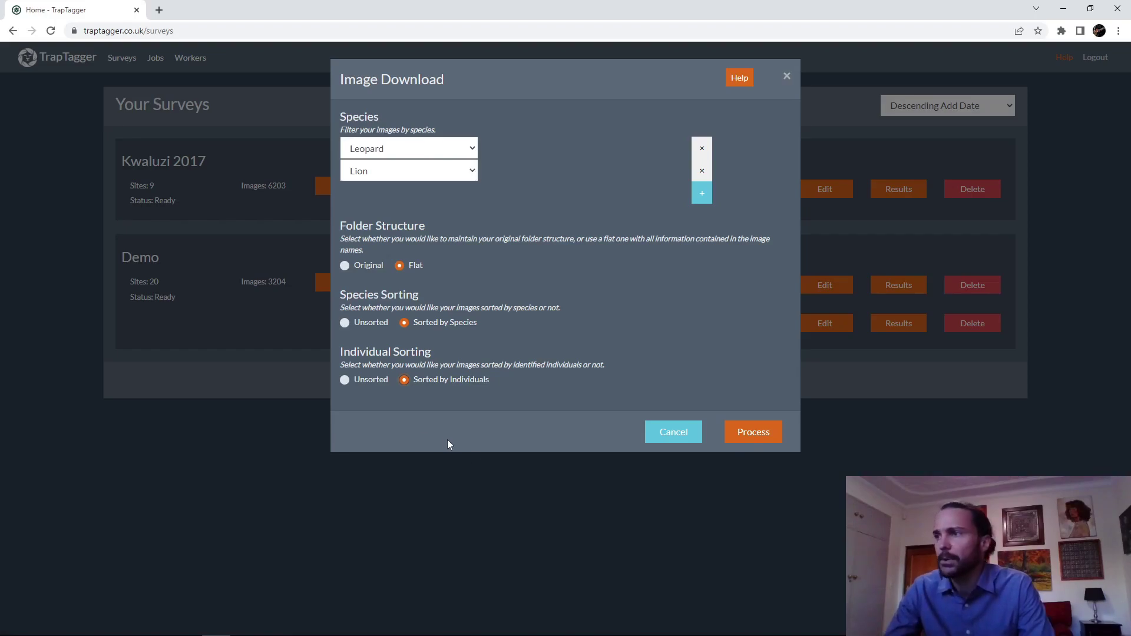
pyautogui.click(735, 432)
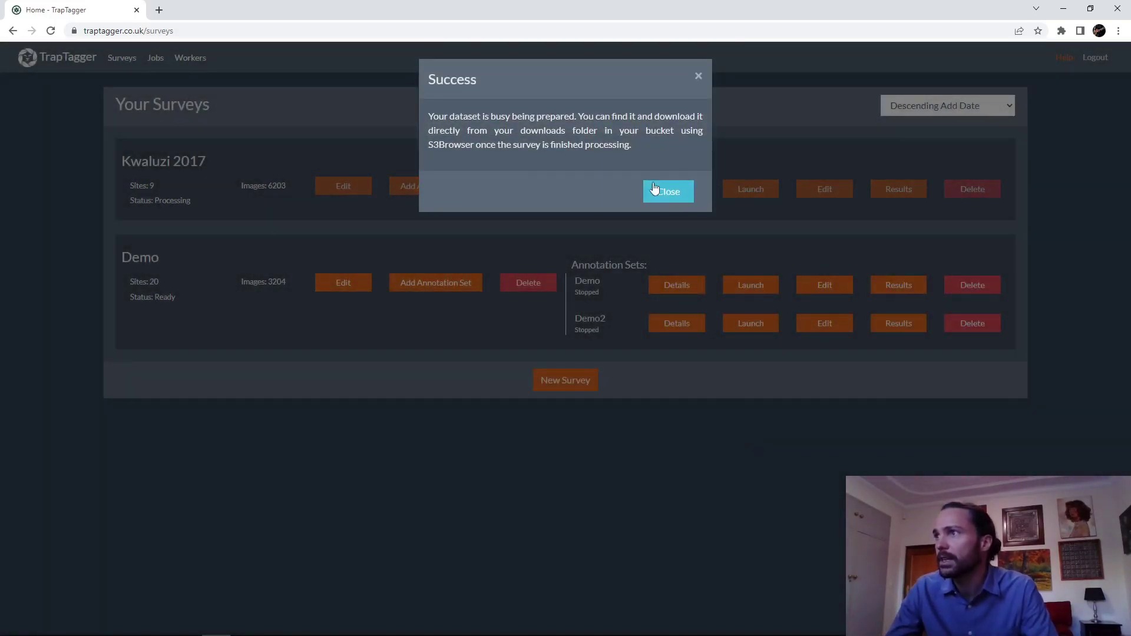
pyautogui.click(690, 199)
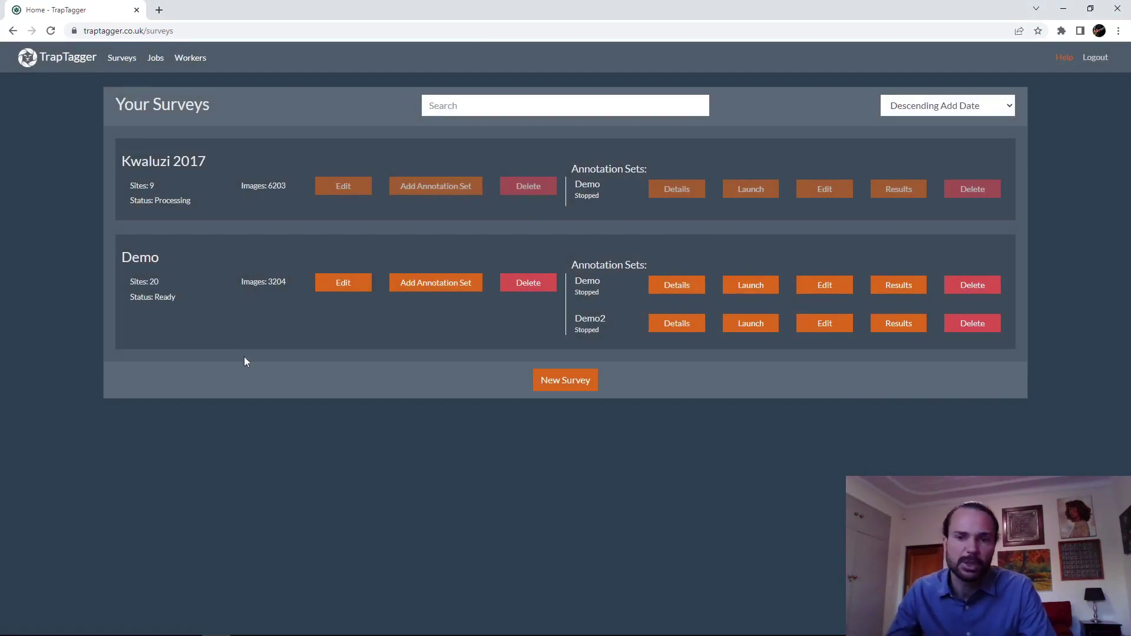
# Step: Check the processing status of the Kwaluzi 2017 survey
pyautogui.click(404, 345)
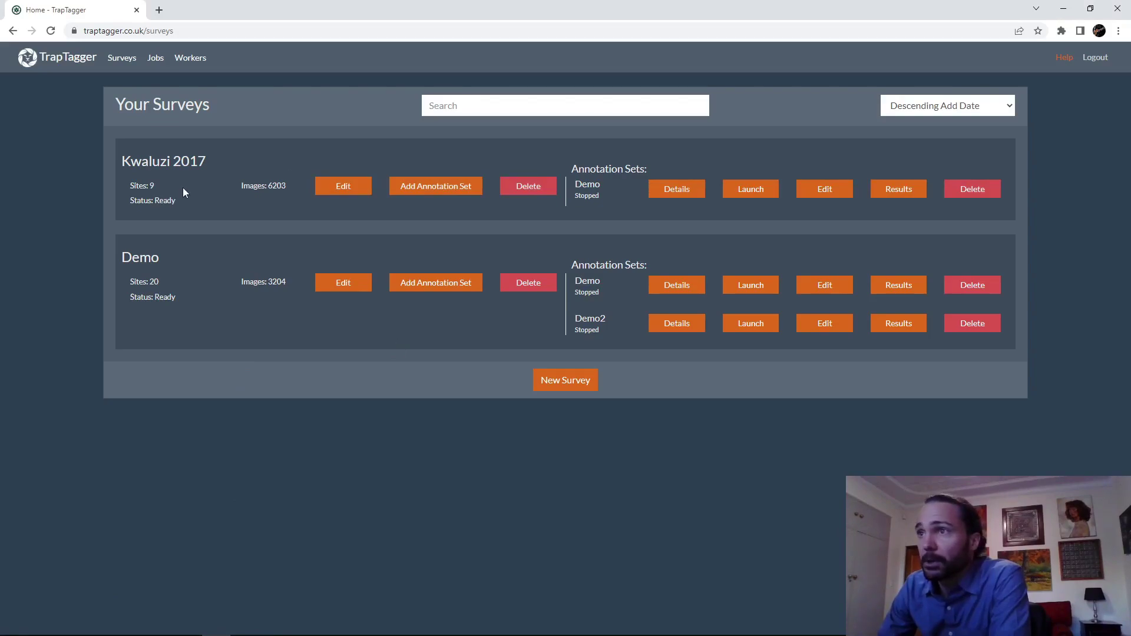
pyautogui.moveTo(135, 199); pyautogui.dragTo(190, 205)
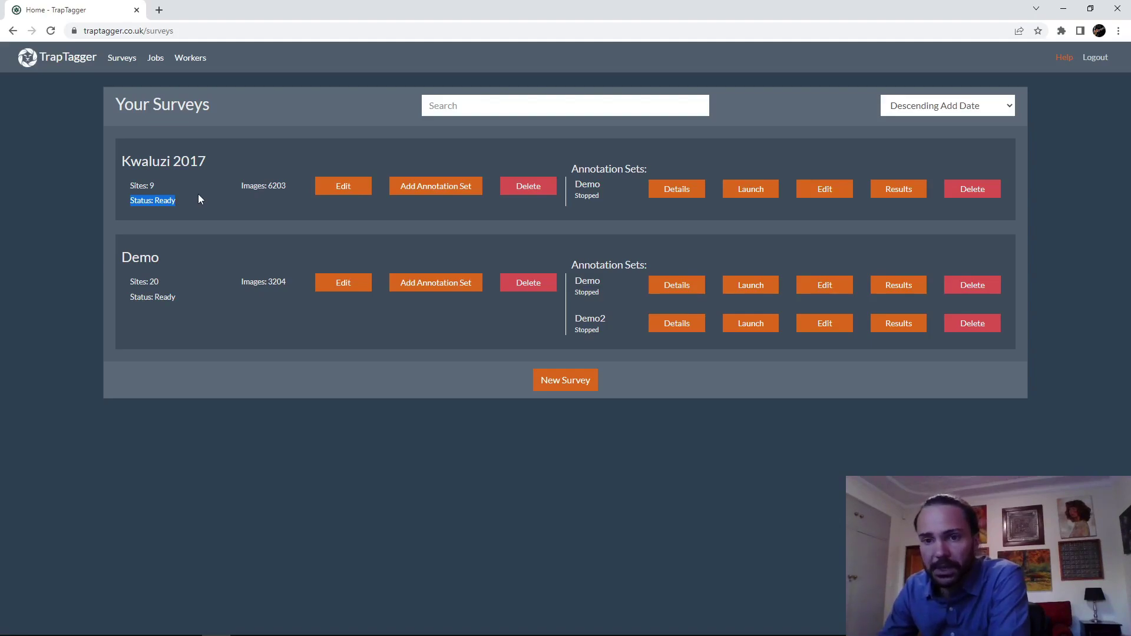
pyautogui.click(216, 216)
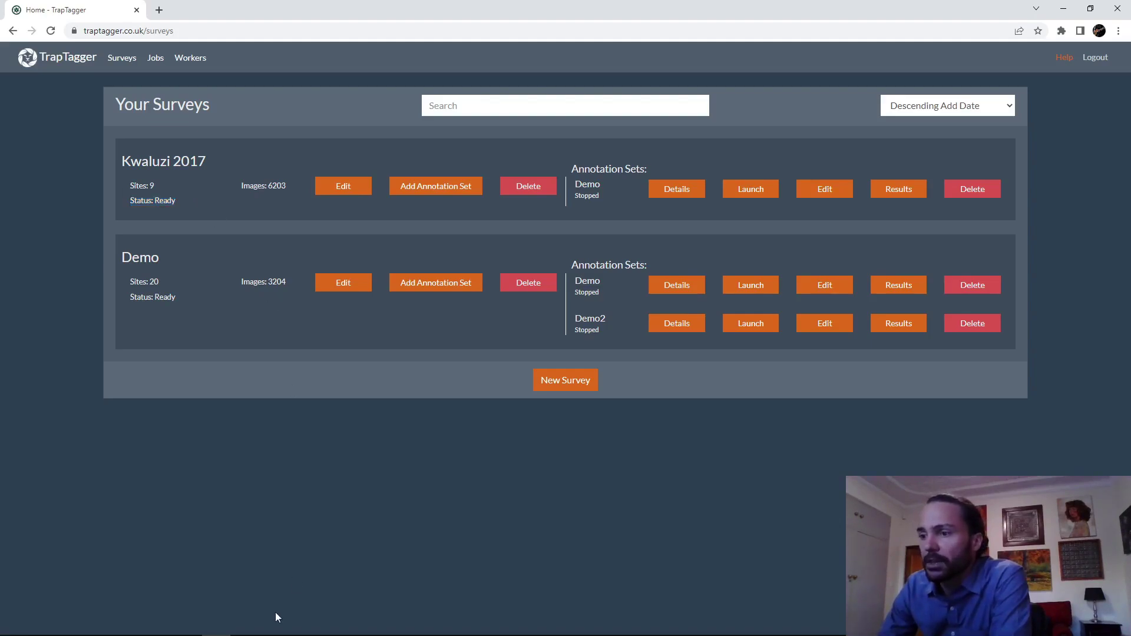
# Step: Switch to the bucket's file browser and open the Kwaluzi 2017 folder inside Downloads
pyautogui.click(283, 630)
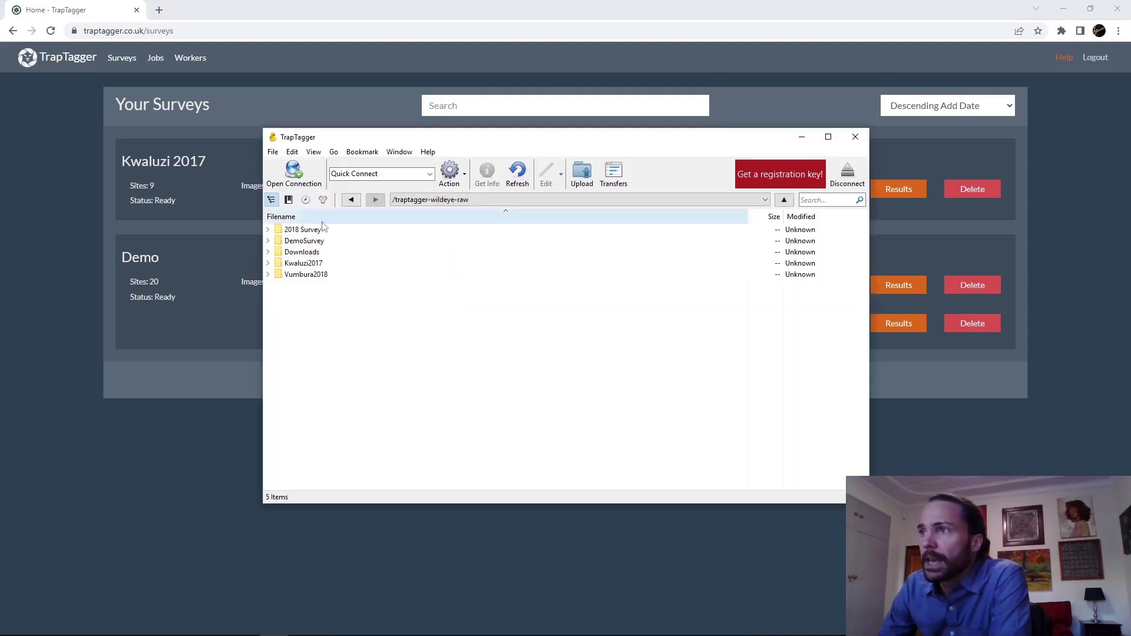
pyautogui.doubleClick(310, 255)
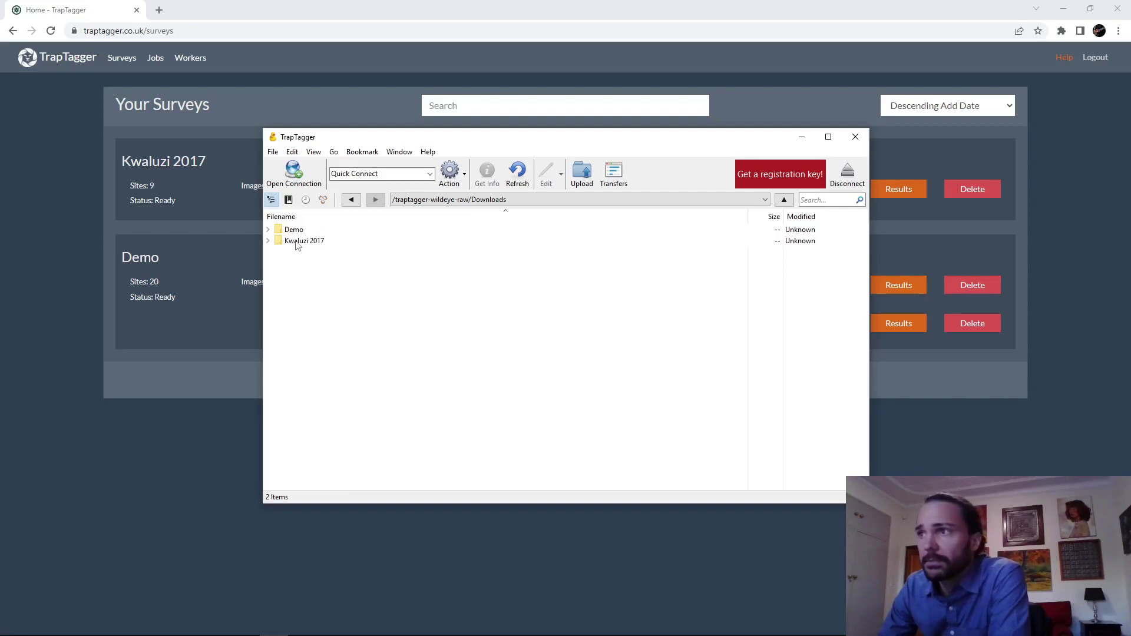
pyautogui.doubleClick(301, 242)
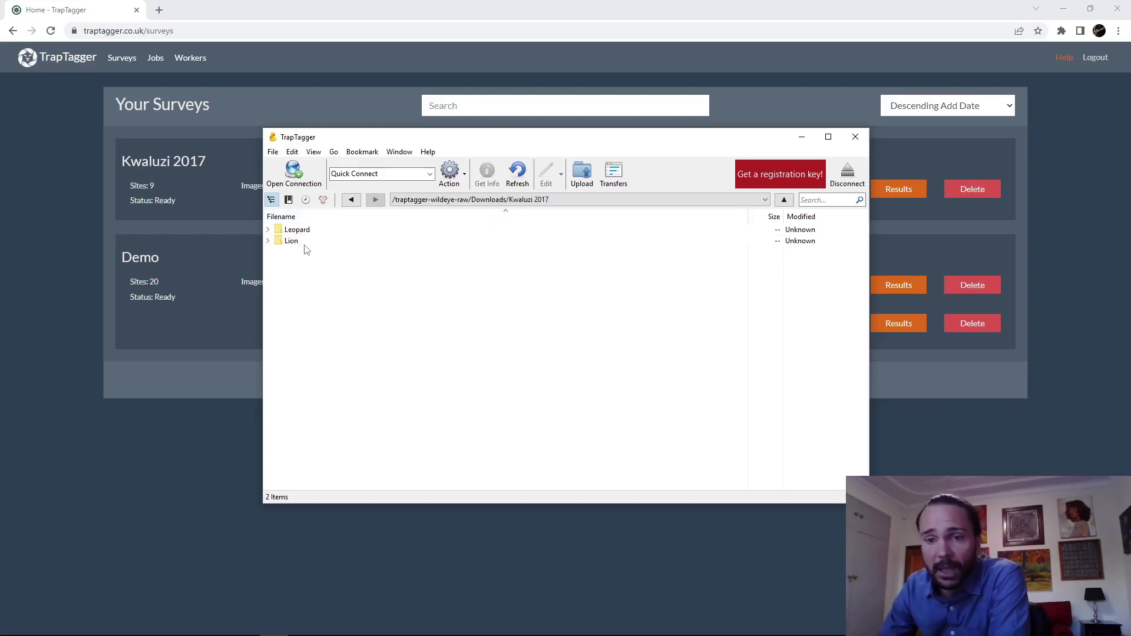
# Step: Open individual folder 15 under Leopard and examine the naming of its first image file
pyautogui.click(306, 231)
pyautogui.doubleClick(307, 232)
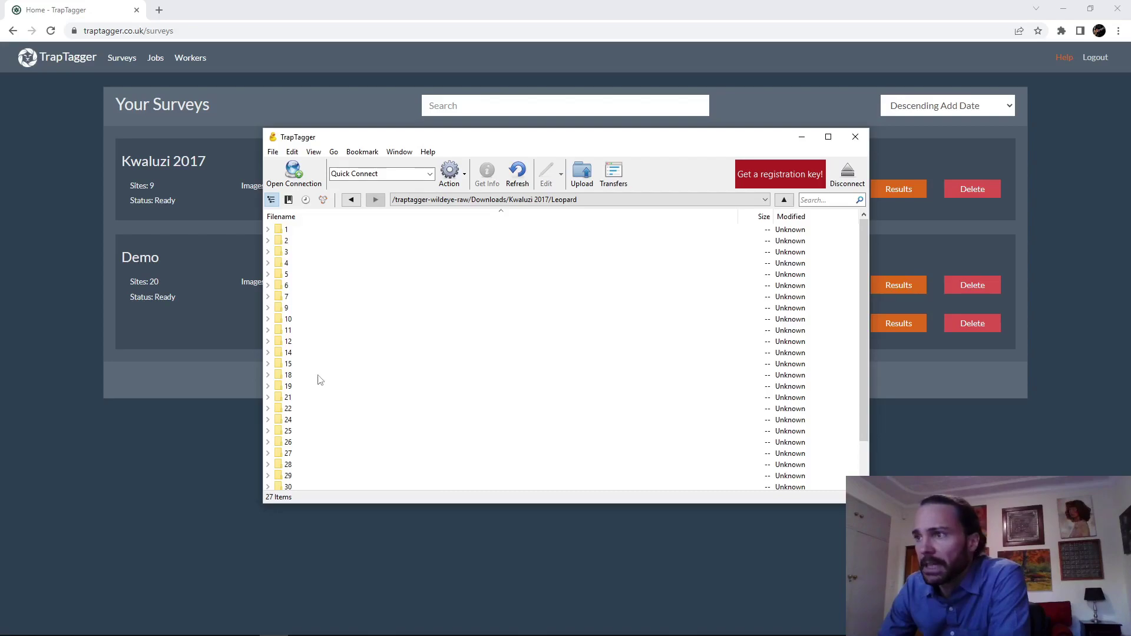
pyautogui.doubleClick(297, 365)
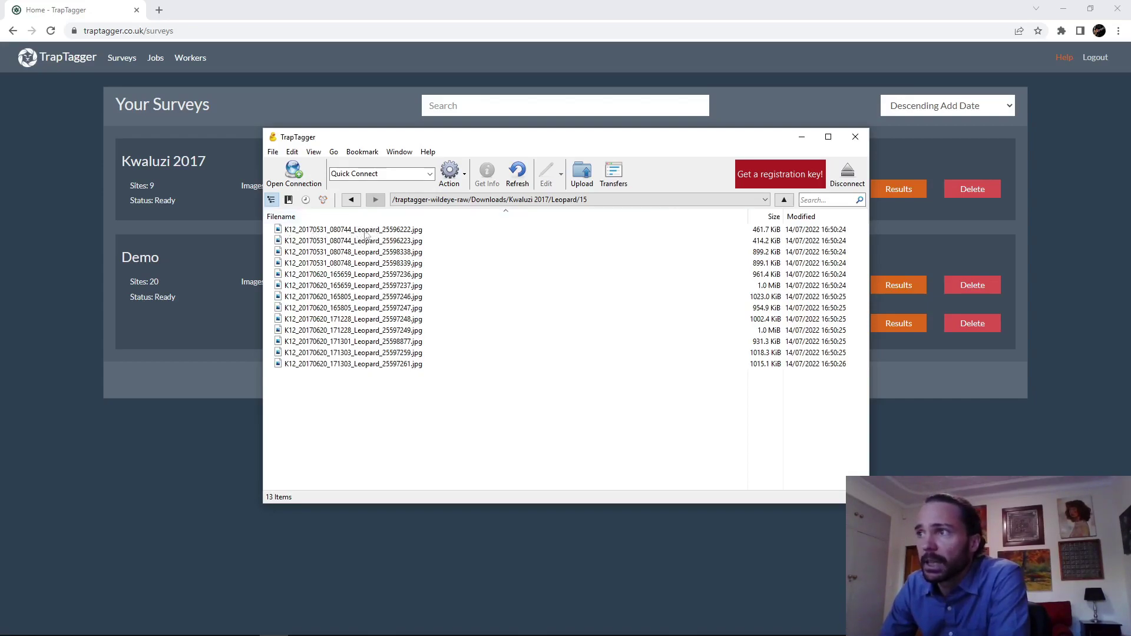
pyautogui.click(390, 231)
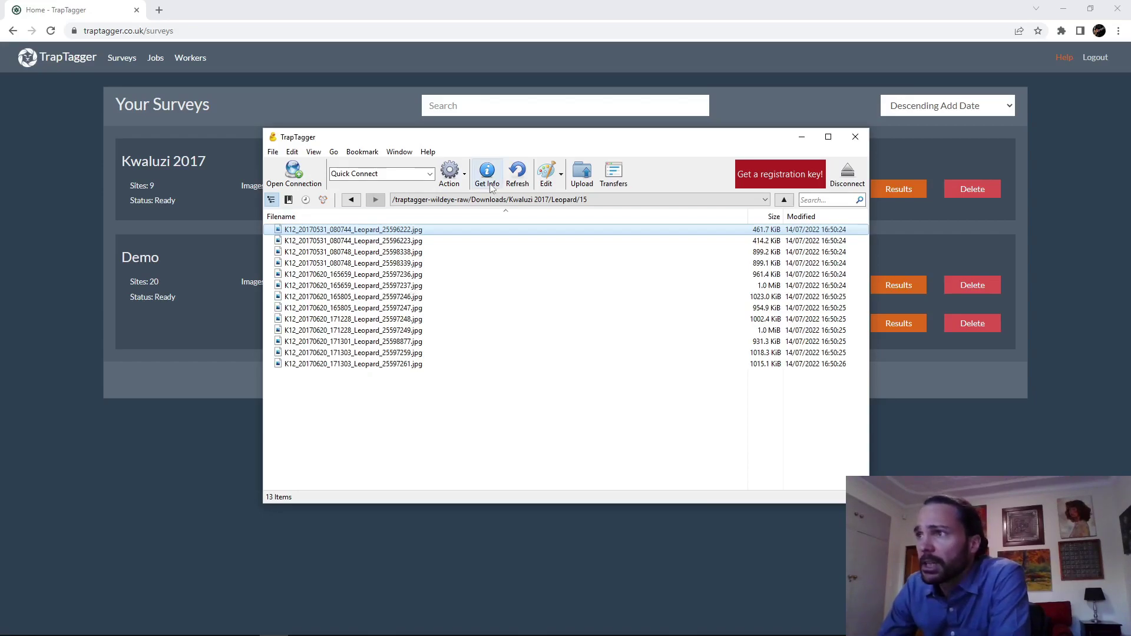
# Step: Return to the bucket's Downloads folder and start downloading the Kwaluzi 2017 folder to a chosen local destination
pyautogui.click(784, 200)
pyautogui.click(784, 200)
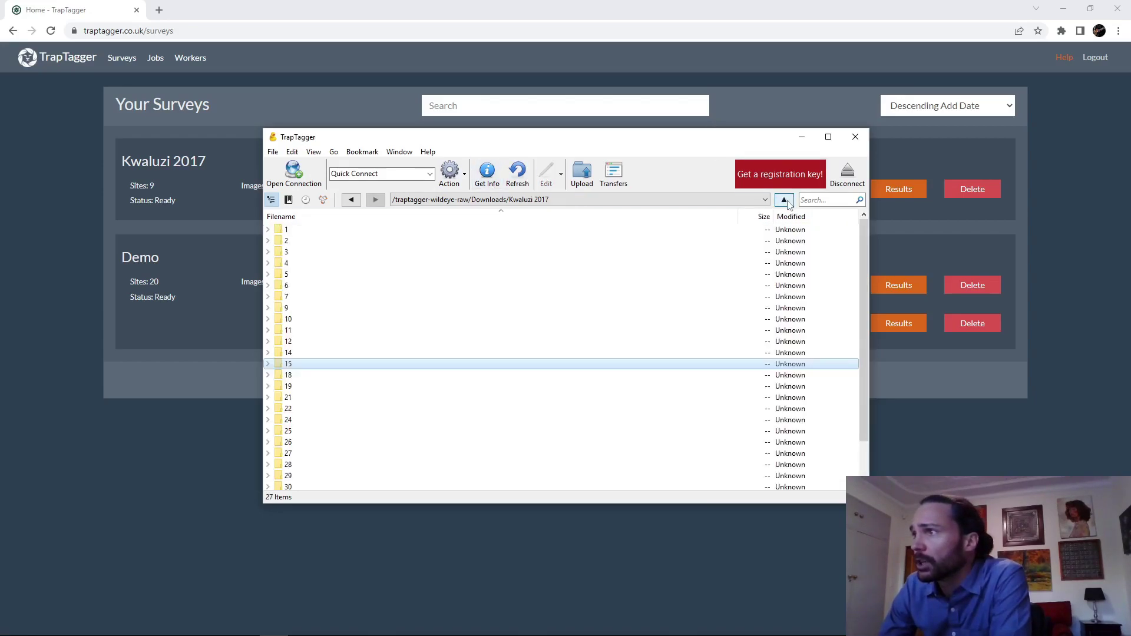
pyautogui.click(787, 202)
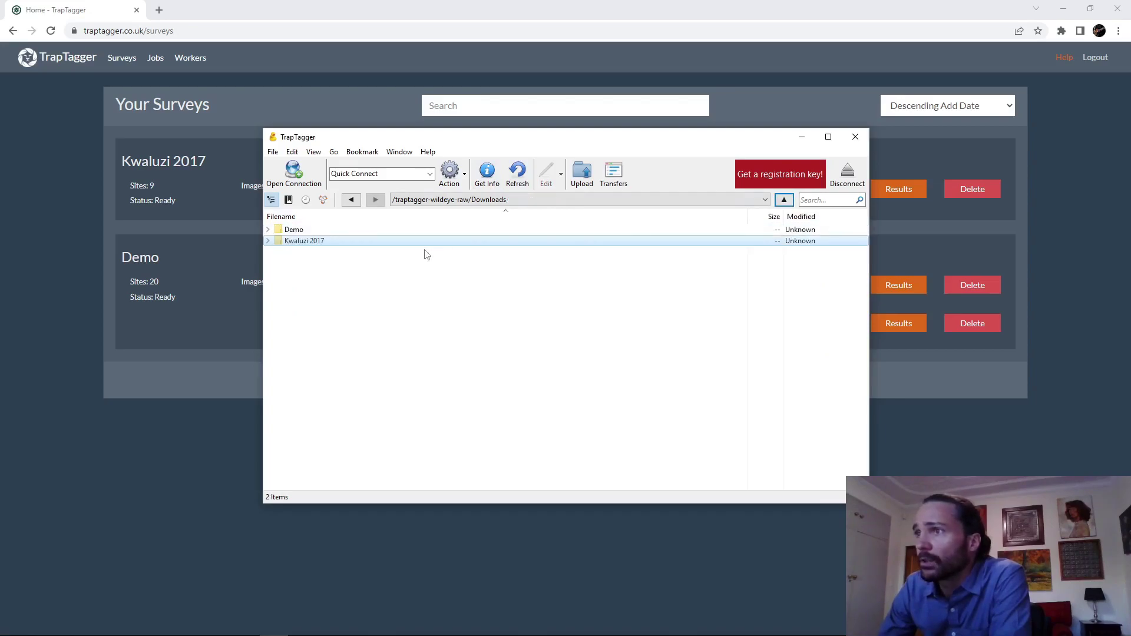
pyautogui.rightClick(310, 245)
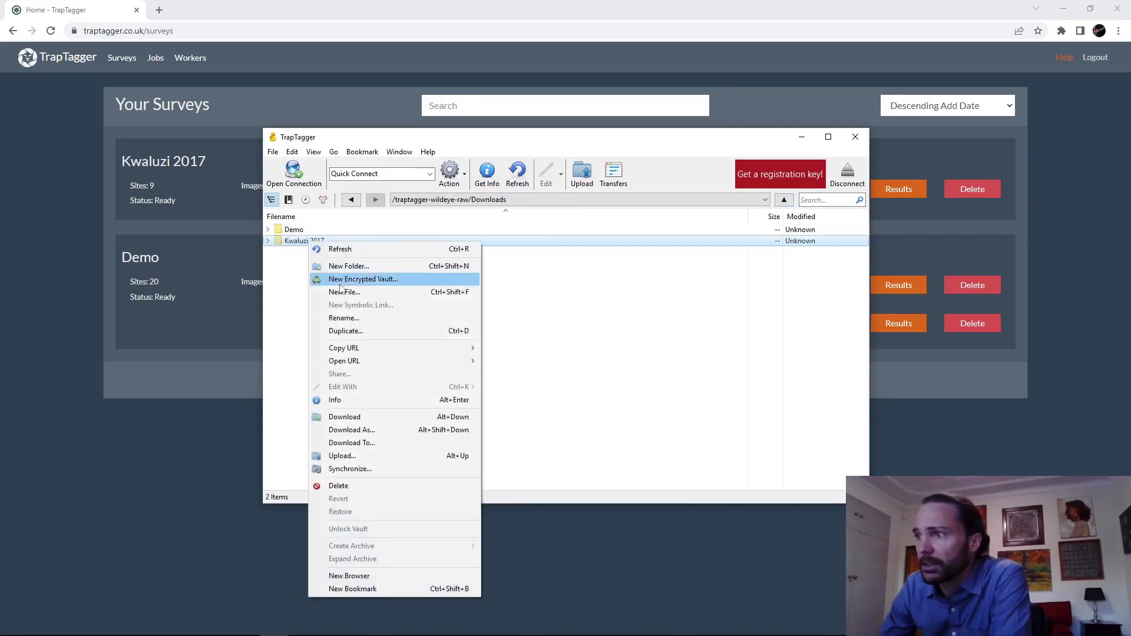
pyautogui.click(375, 444)
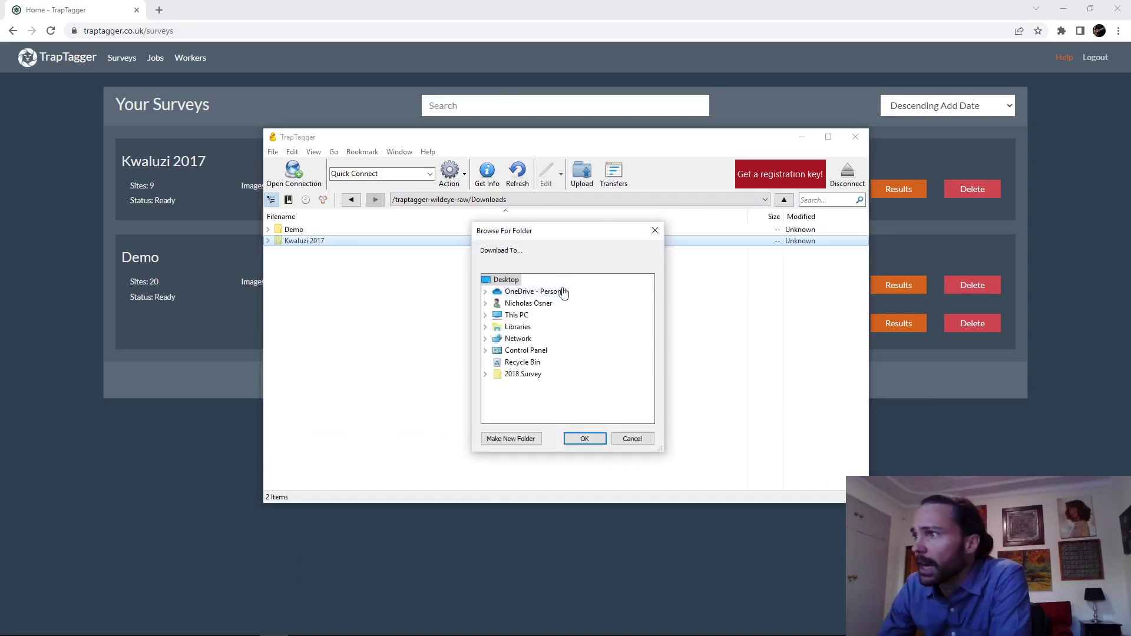